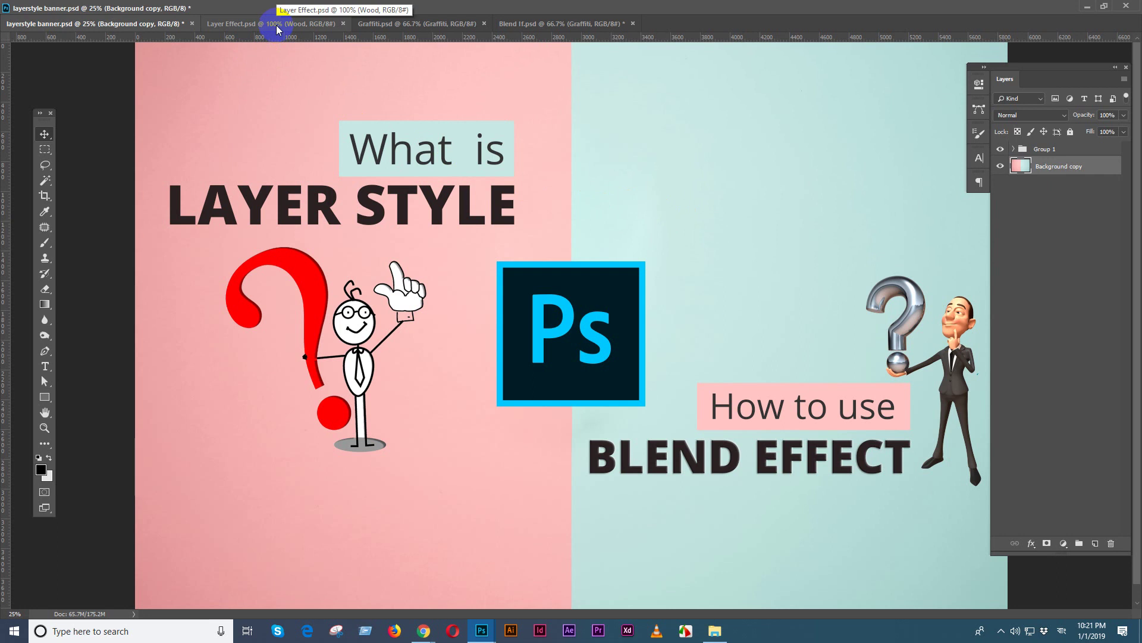
Switch to Layer Effect.psd and inspect the Wood text and Background layers by toggling the visibility of each off and on
left_click(276, 25)
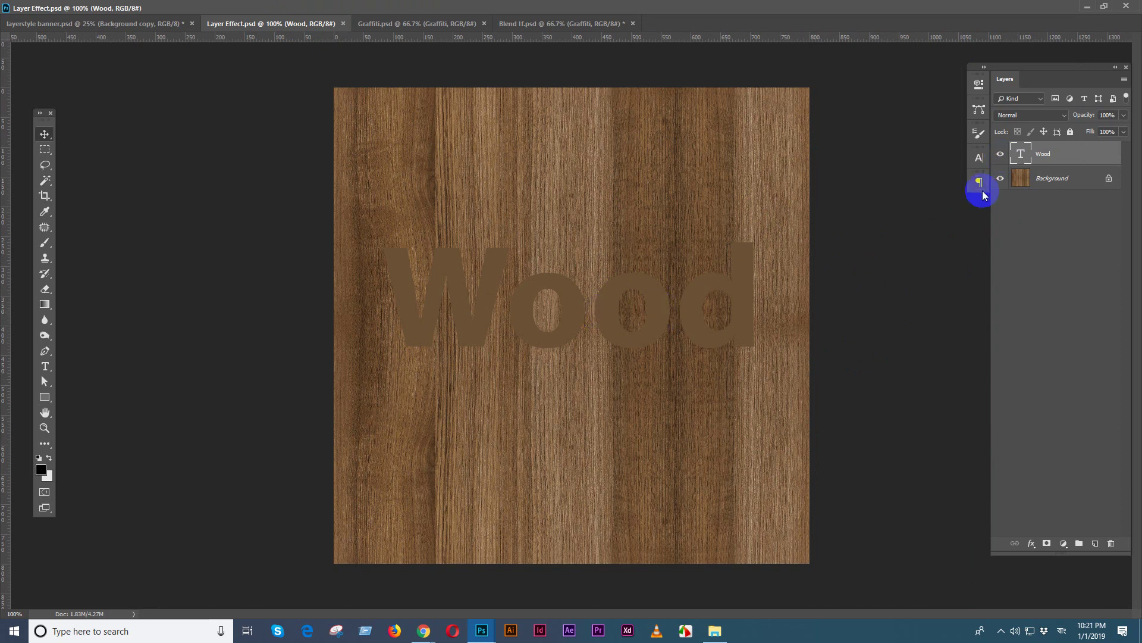
left_click(1002, 156)
left_click(1001, 156)
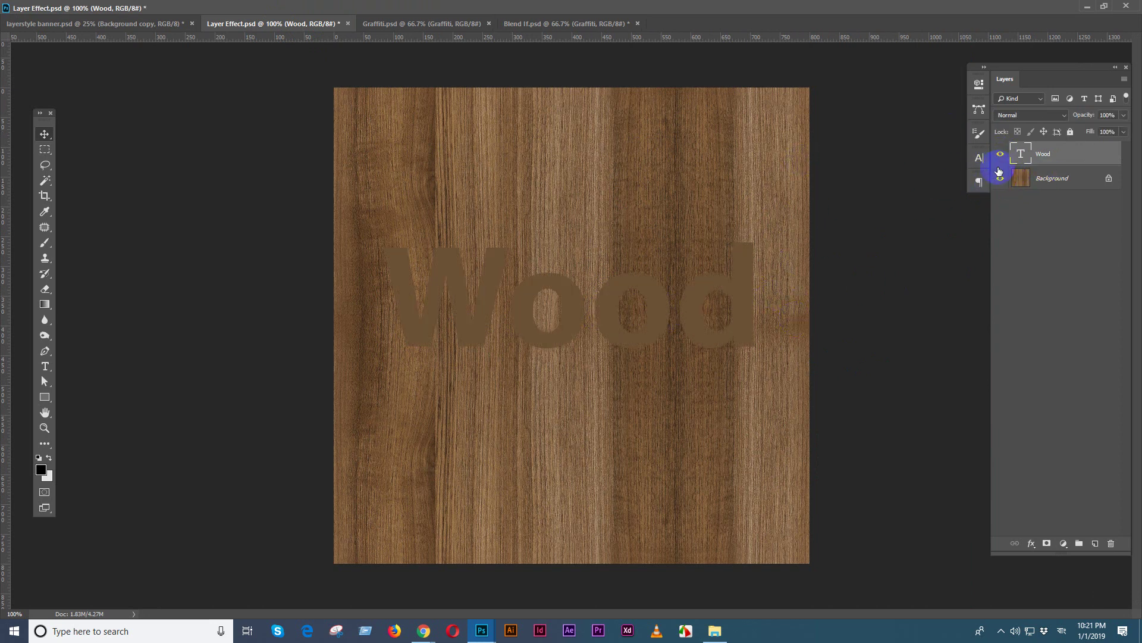
left_click(998, 180)
left_click(998, 180)
left_click(1001, 155)
left_click(1001, 155)
double_click(1076, 154)
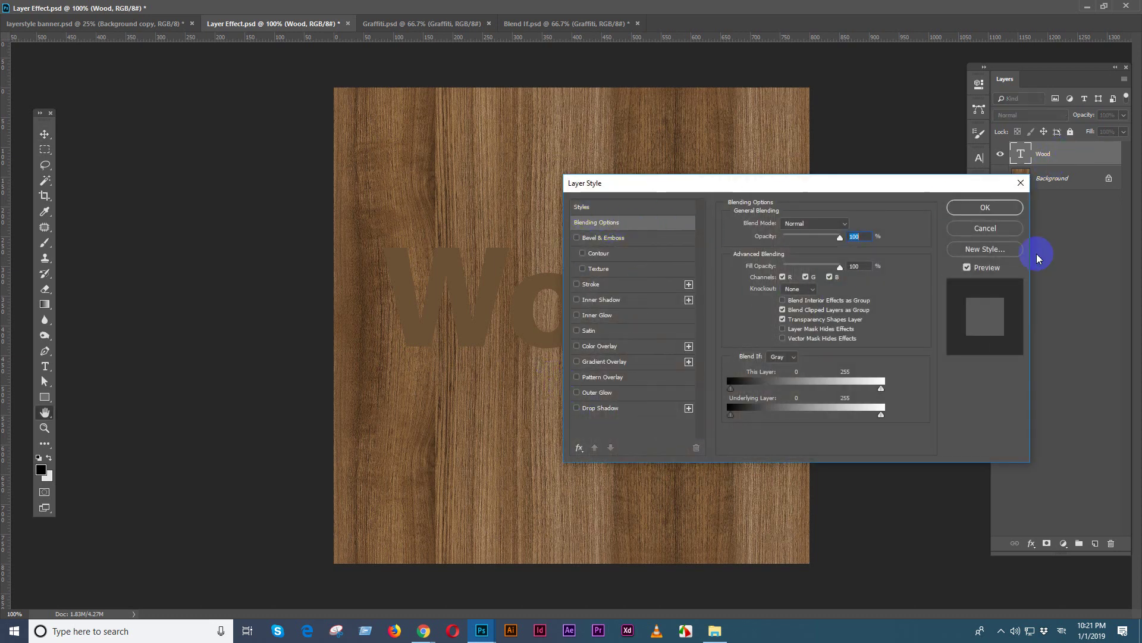
key("Escape")
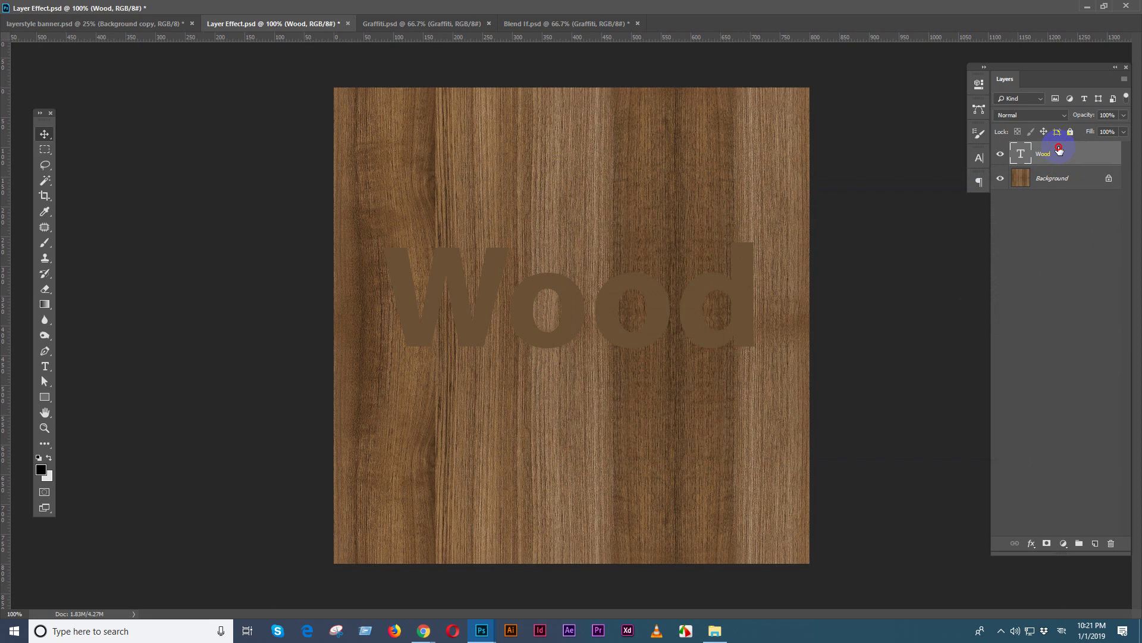
double_click(931, 166)
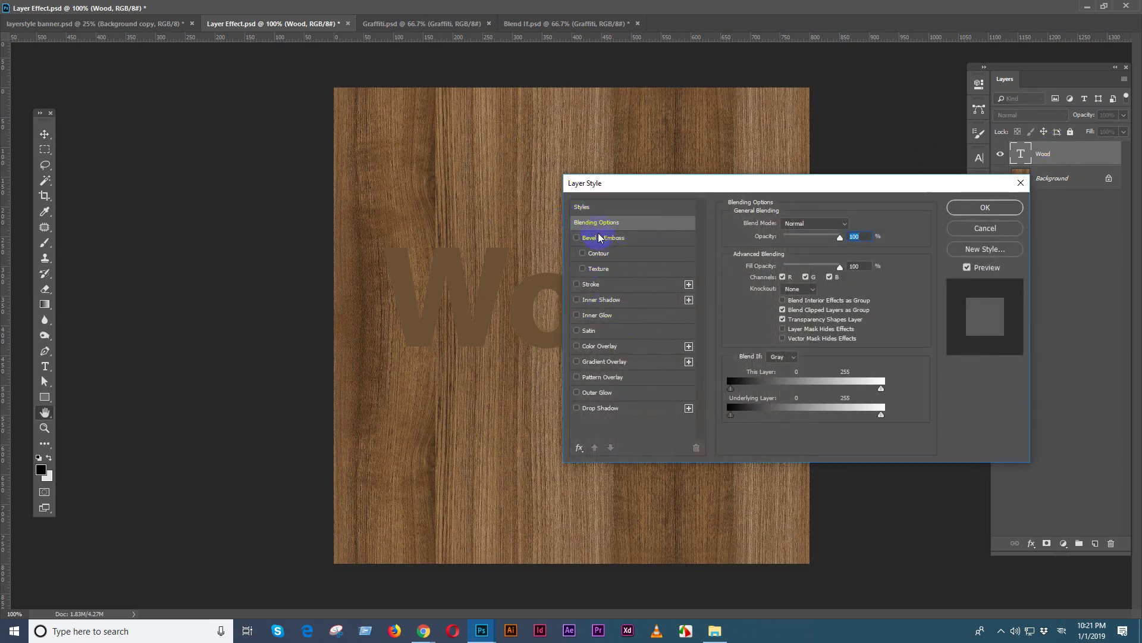
left_click(1006, 208)
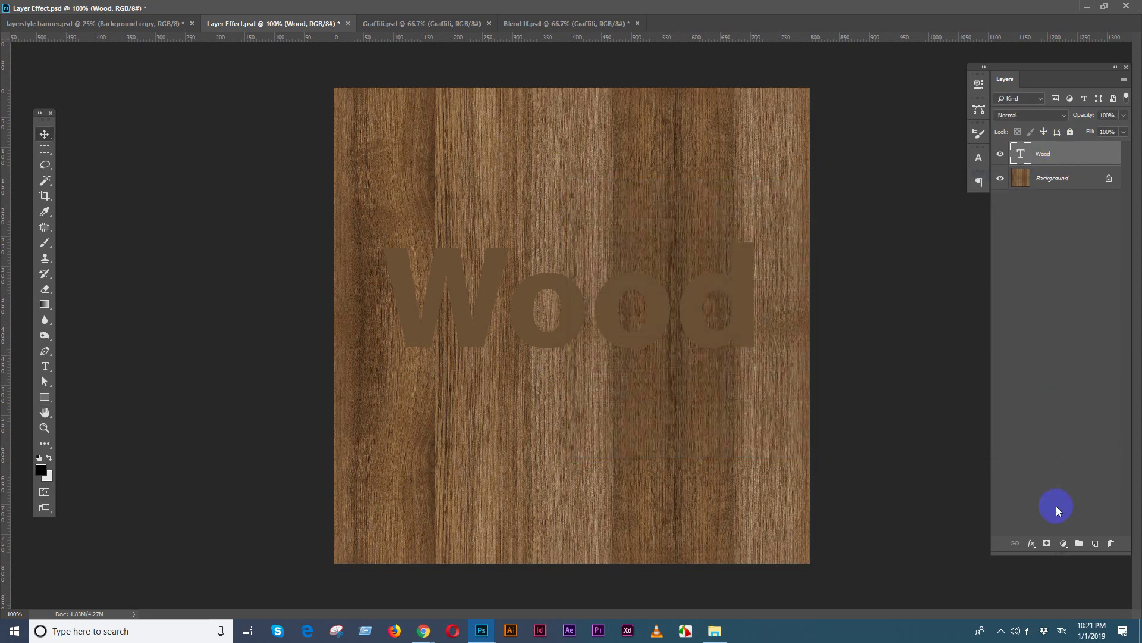
Open the Wood text layer's Blending Options, enable Bevel & Emboss and show its settings beside the text
left_click(1034, 544)
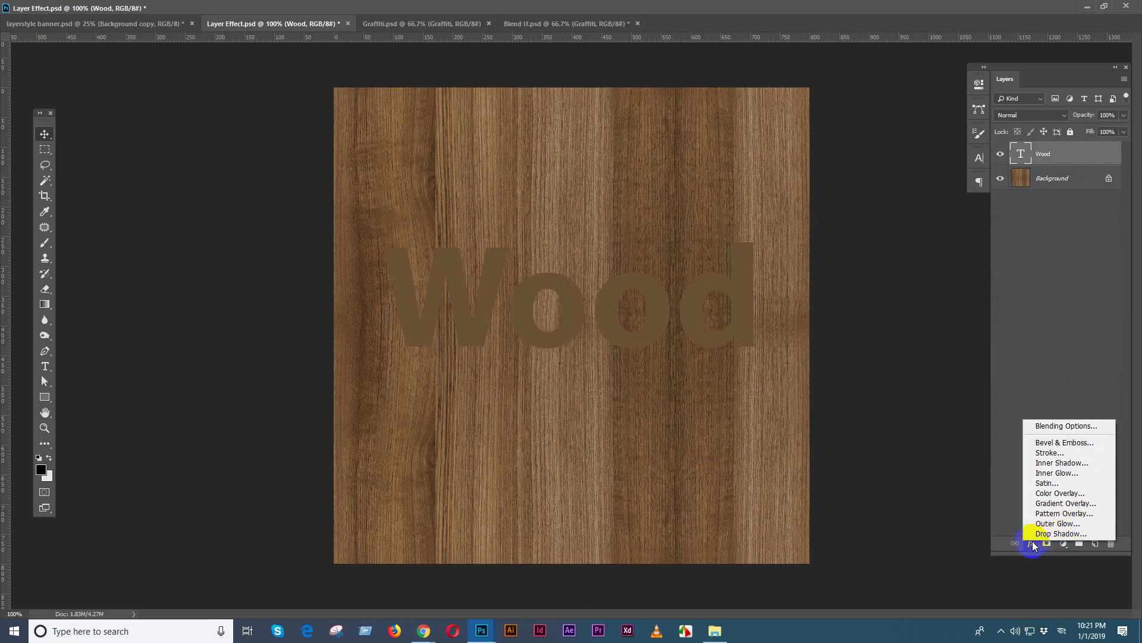
left_click(1059, 427)
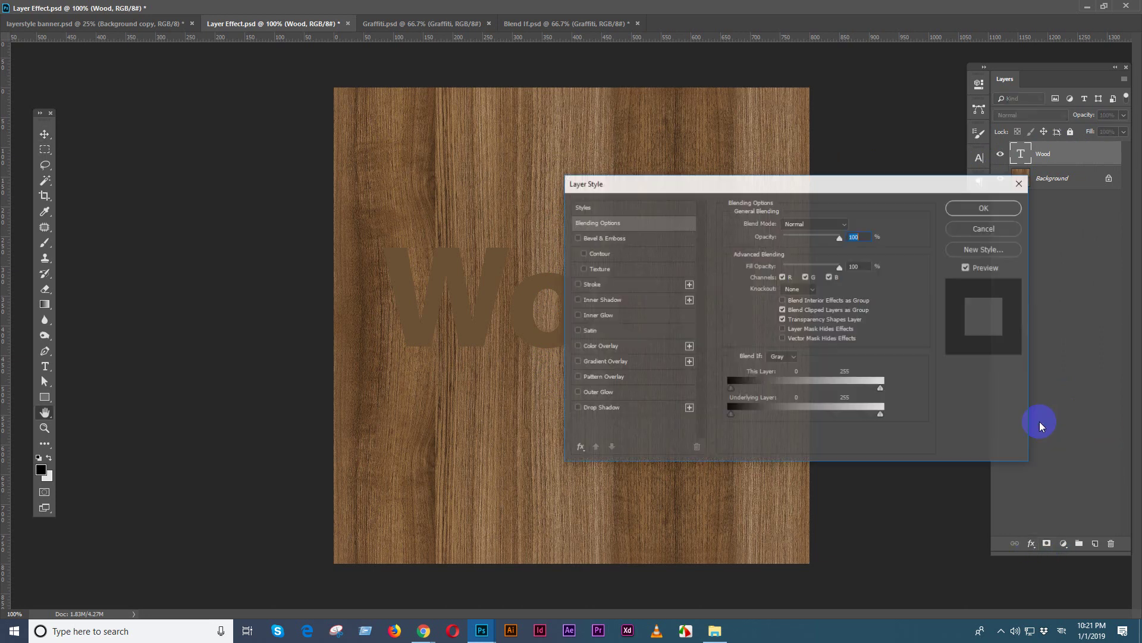
left_click_drag(648, 186, 802, 244)
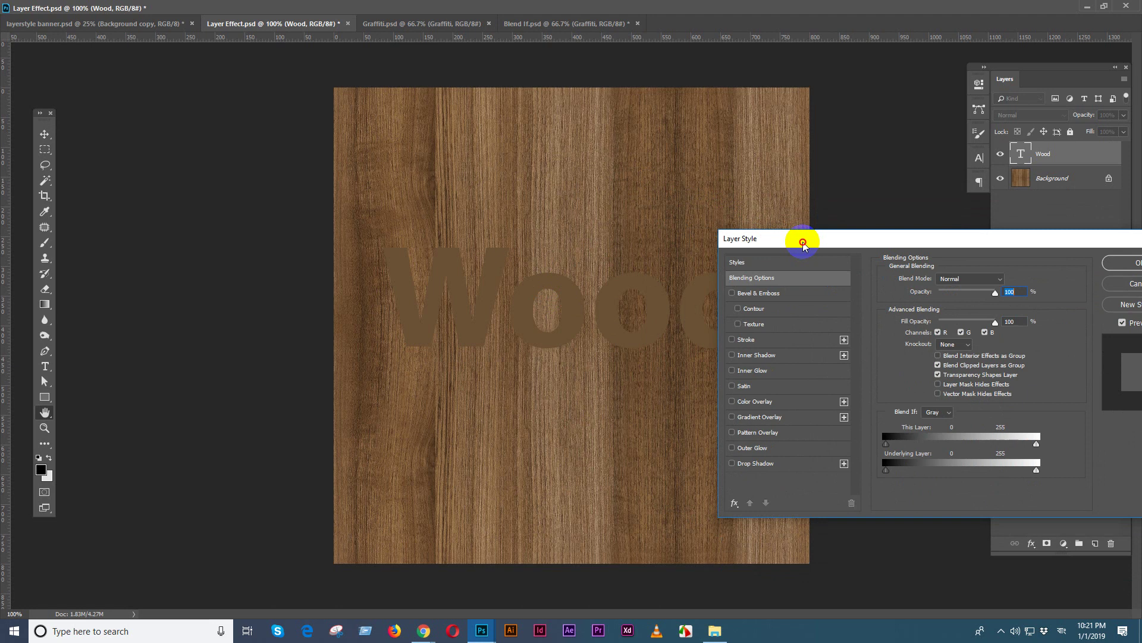
left_click(733, 294)
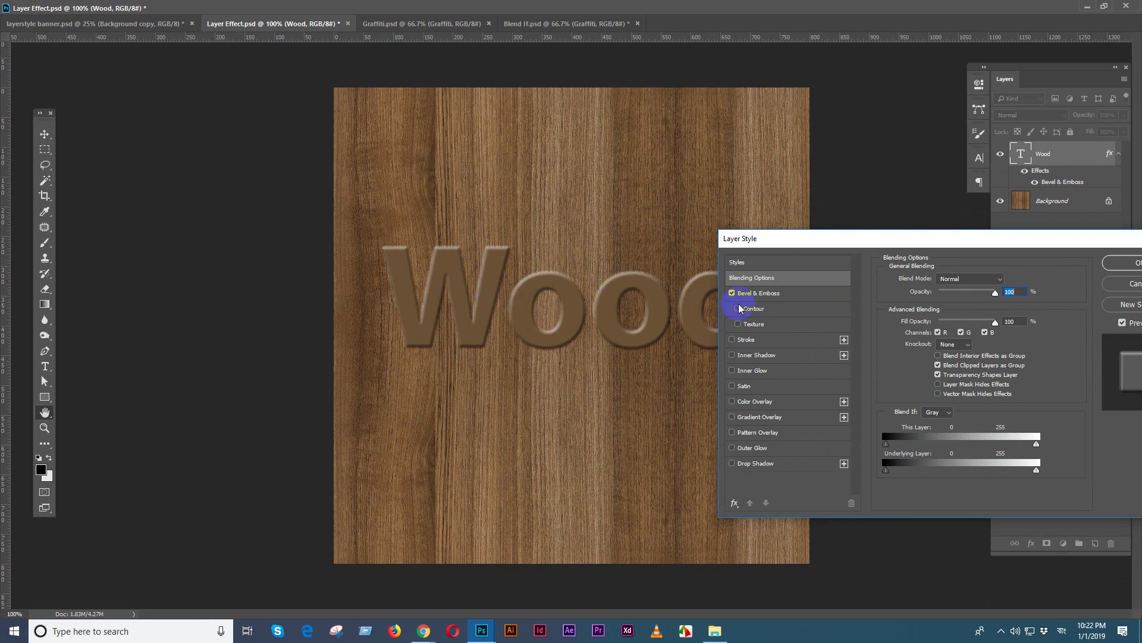
left_click(774, 294)
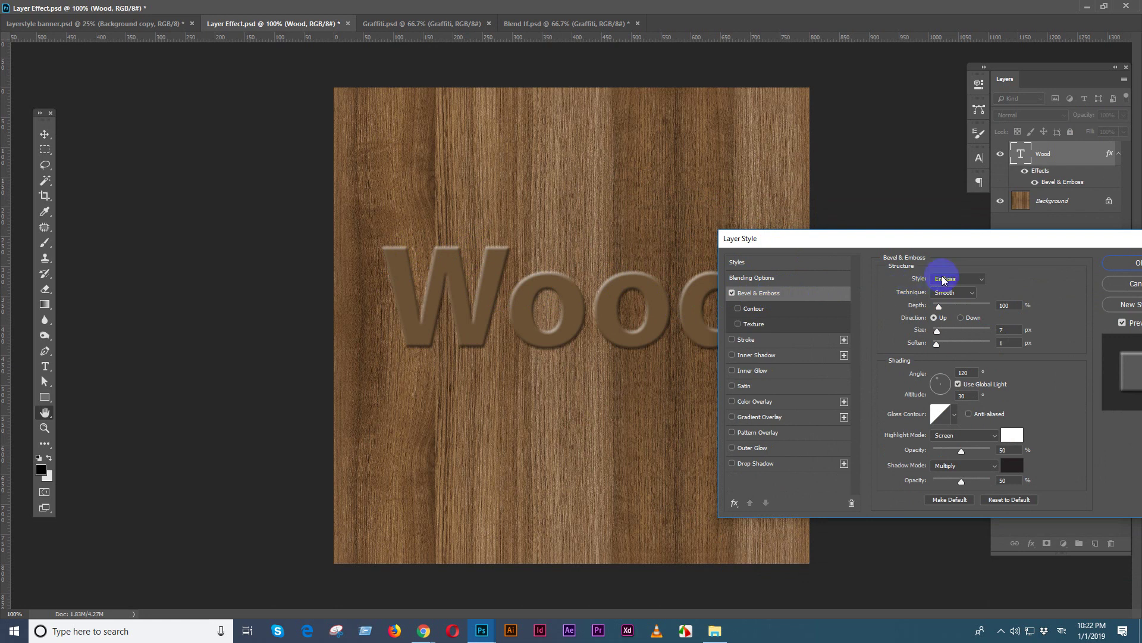
left_click_drag(947, 246, 895, 240)
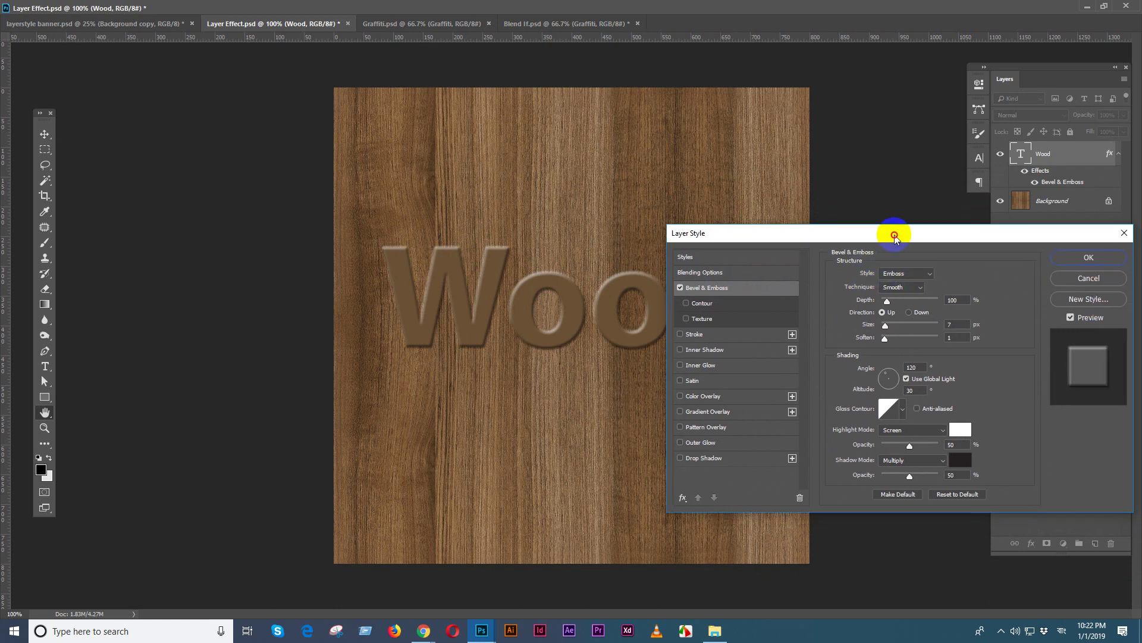
Try the Outer Bevel and Inner Bevel styles on the Wood text's Bevel & Emboss effect
left_click(903, 274)
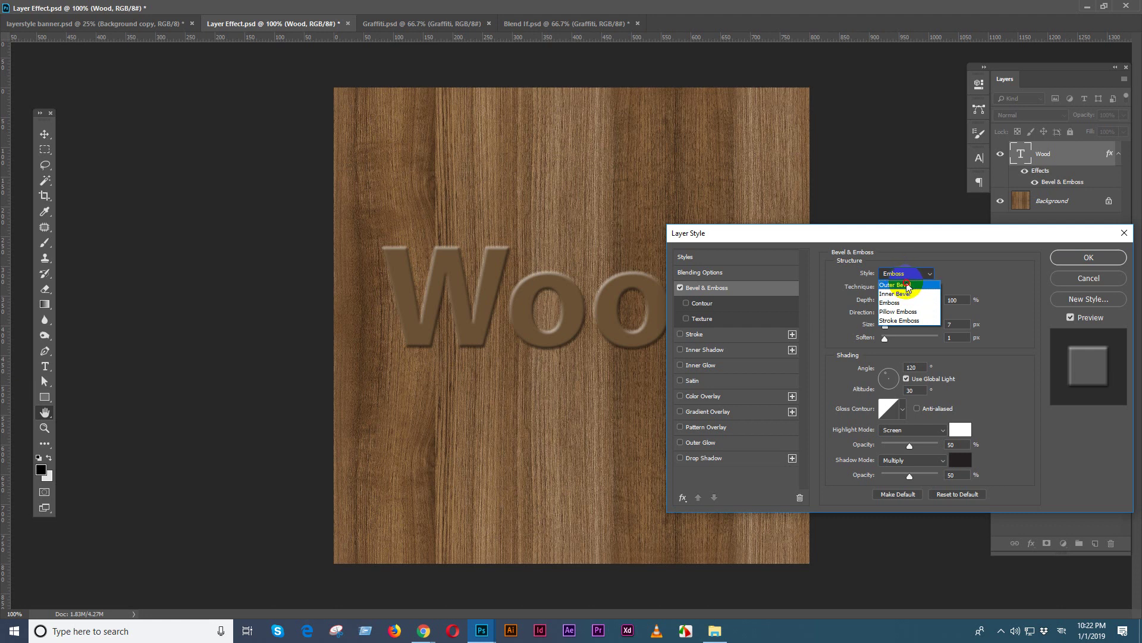
left_click(908, 286)
left_click(907, 275)
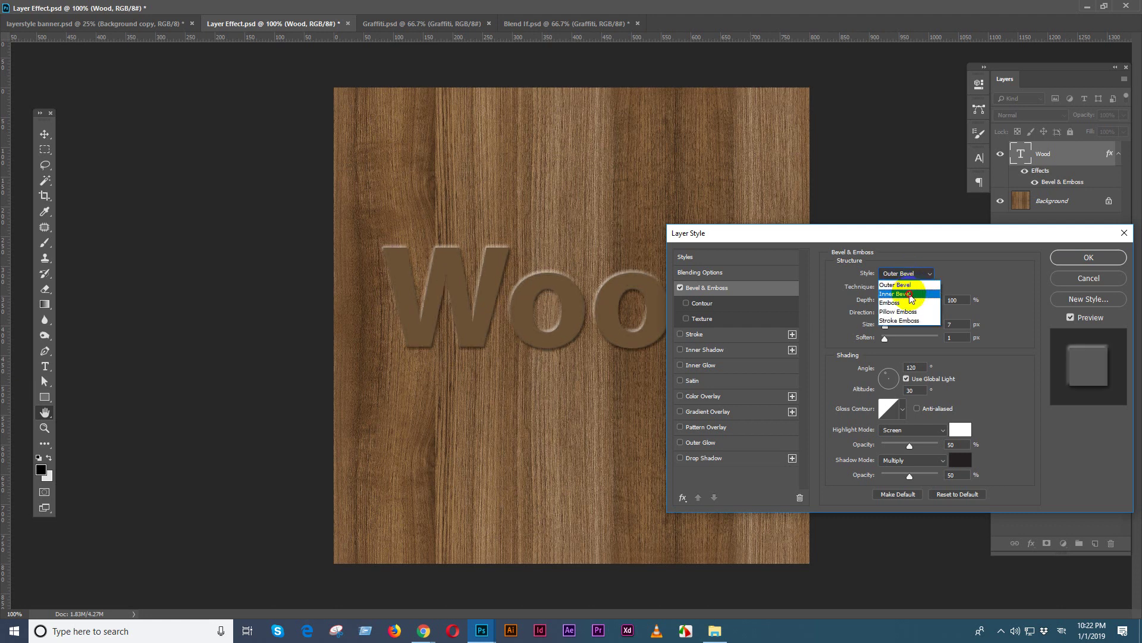
left_click(911, 294)
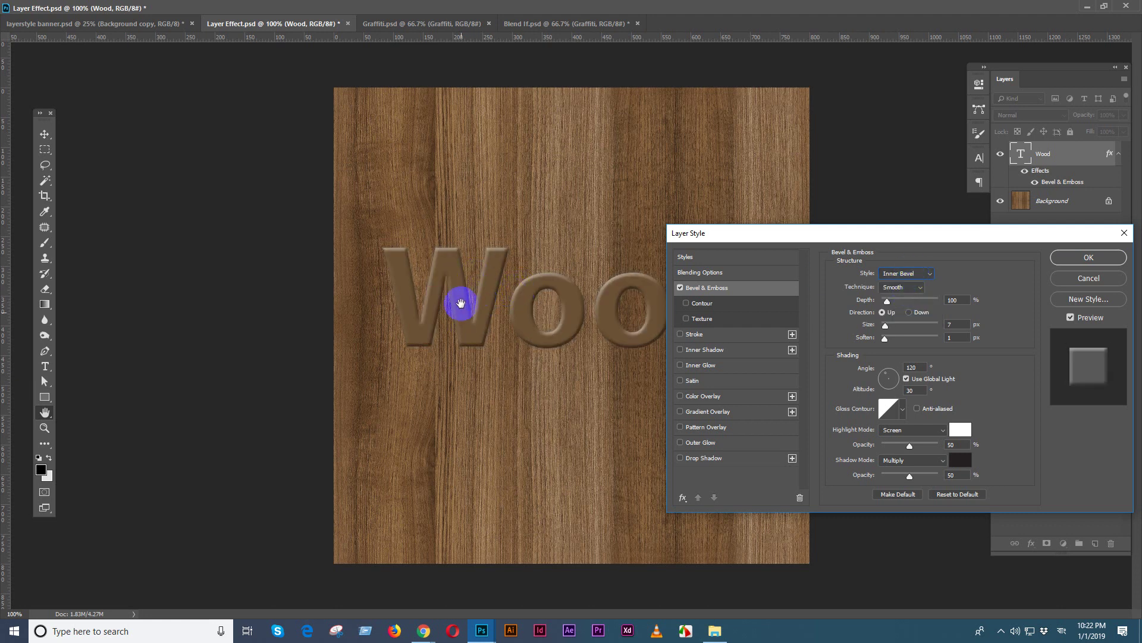
Compare the Pillow Emboss and Stroke Emboss styles on the Wood text and choose Pillow Emboss
left_click(907, 274)
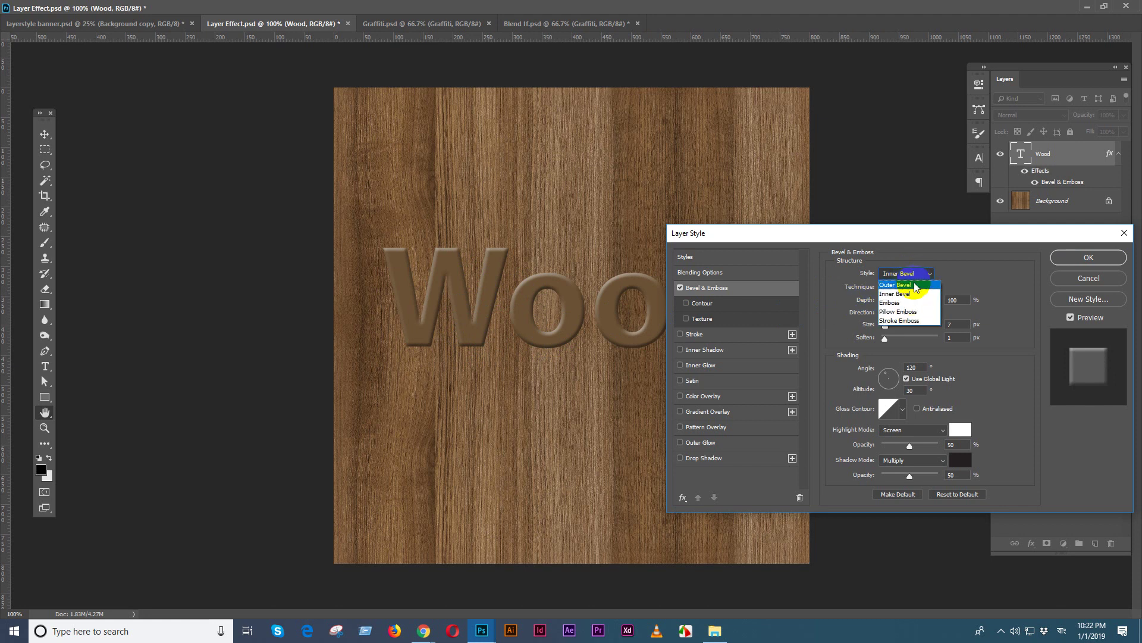
left_click(910, 313)
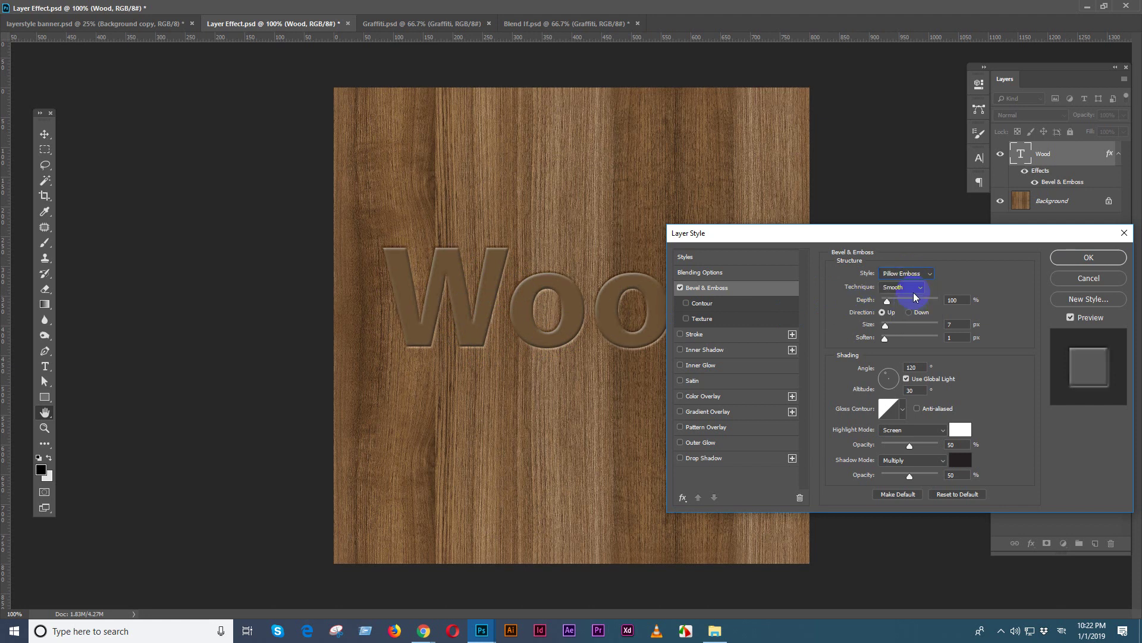
left_click(906, 274)
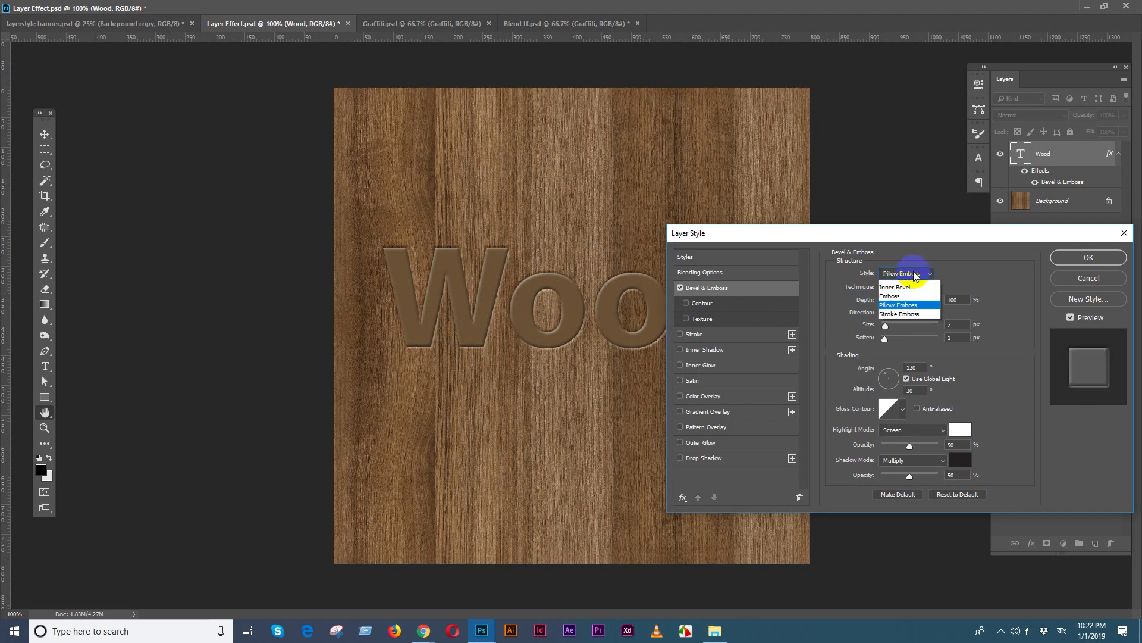
left_click(915, 323)
left_click(905, 274)
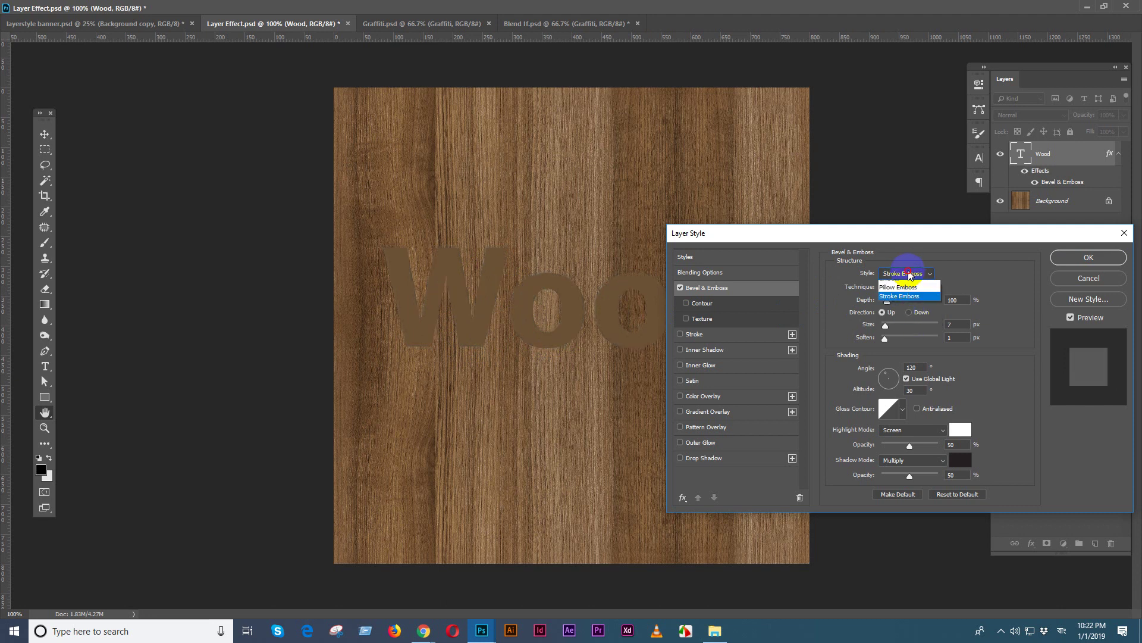
left_click(908, 315)
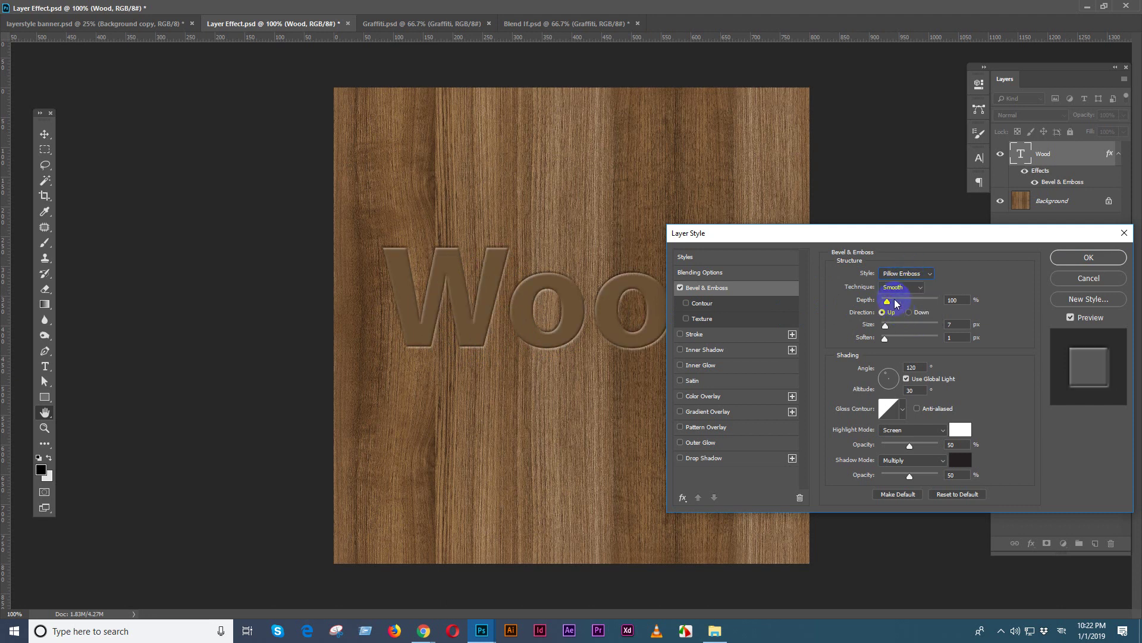
Try Chisel Hard and the other chisel technique on the bevel, and return the technique to Smooth
left_click(901, 287)
left_click(903, 308)
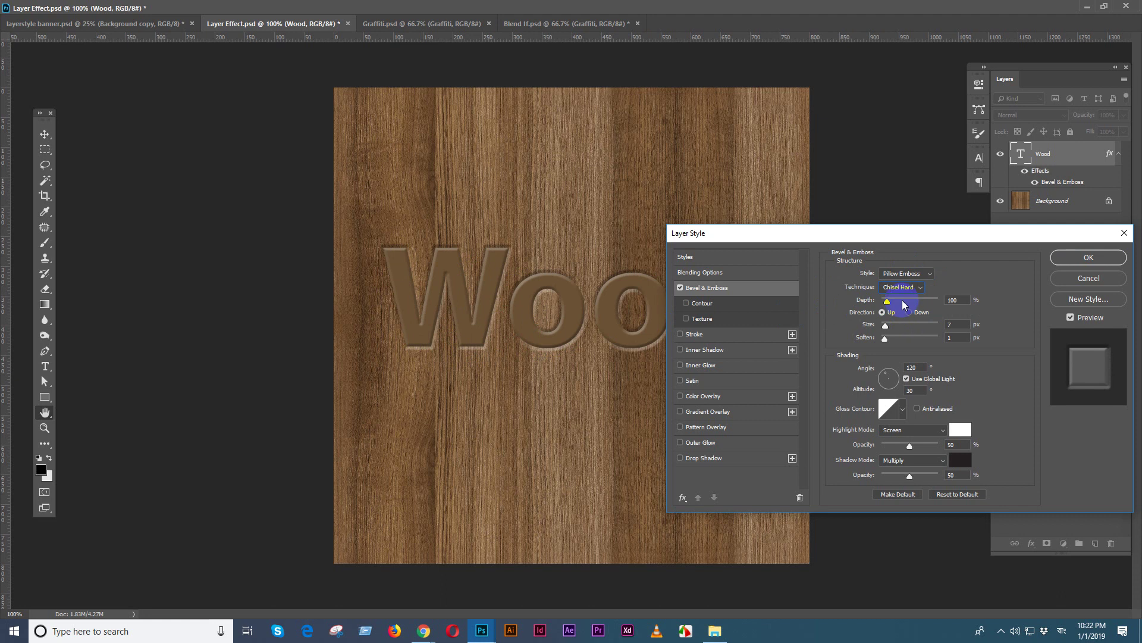
left_click(901, 287)
left_click(904, 317)
left_click(900, 287)
left_click(903, 299)
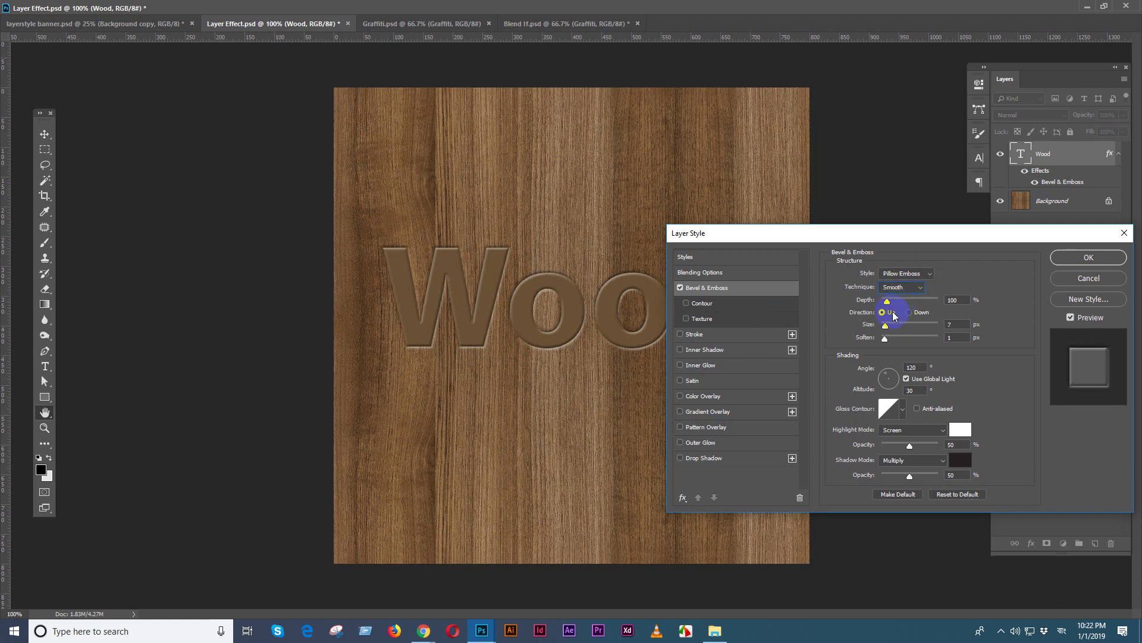
Set the Bevel & Emboss depth to 261%, size to 24 px and soften to 2 px
left_click_drag(886, 301, 903, 307)
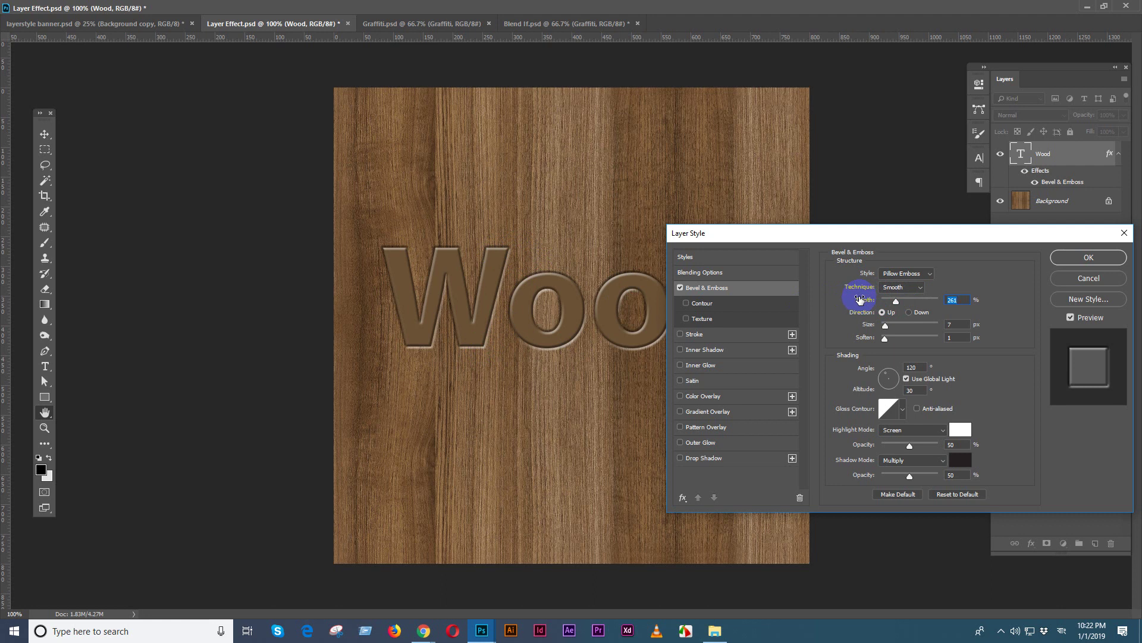
left_click_drag(891, 234, 933, 250)
left_click(934, 342)
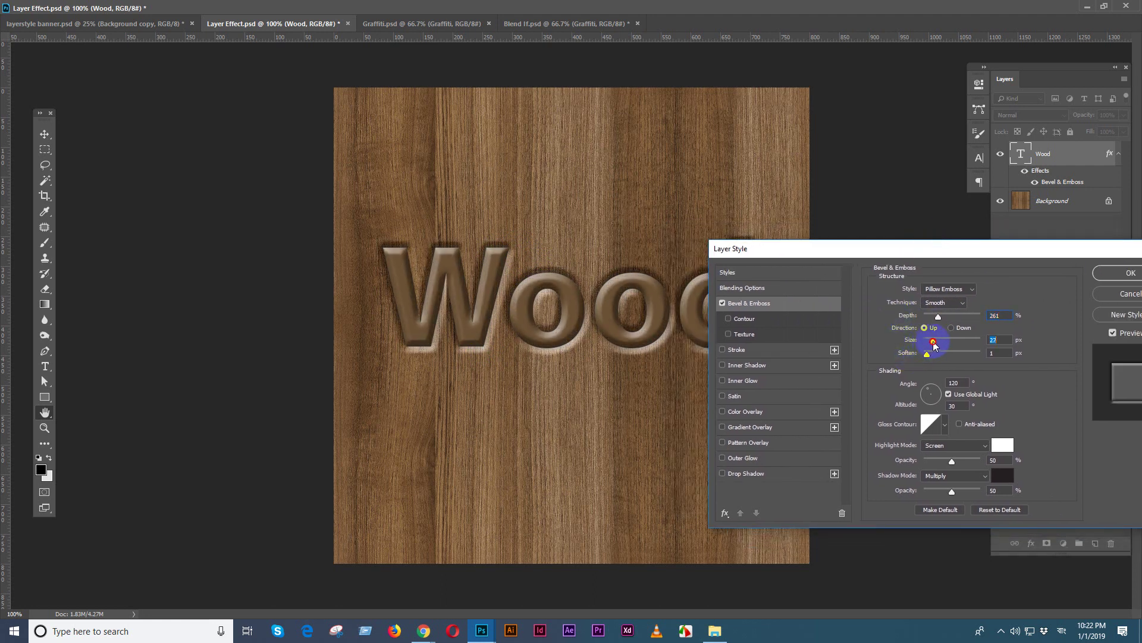
mouse_move(933, 342)
left_mouse_down()
mouse_move(943, 341)
mouse_move(934, 346)
left_mouse_up()
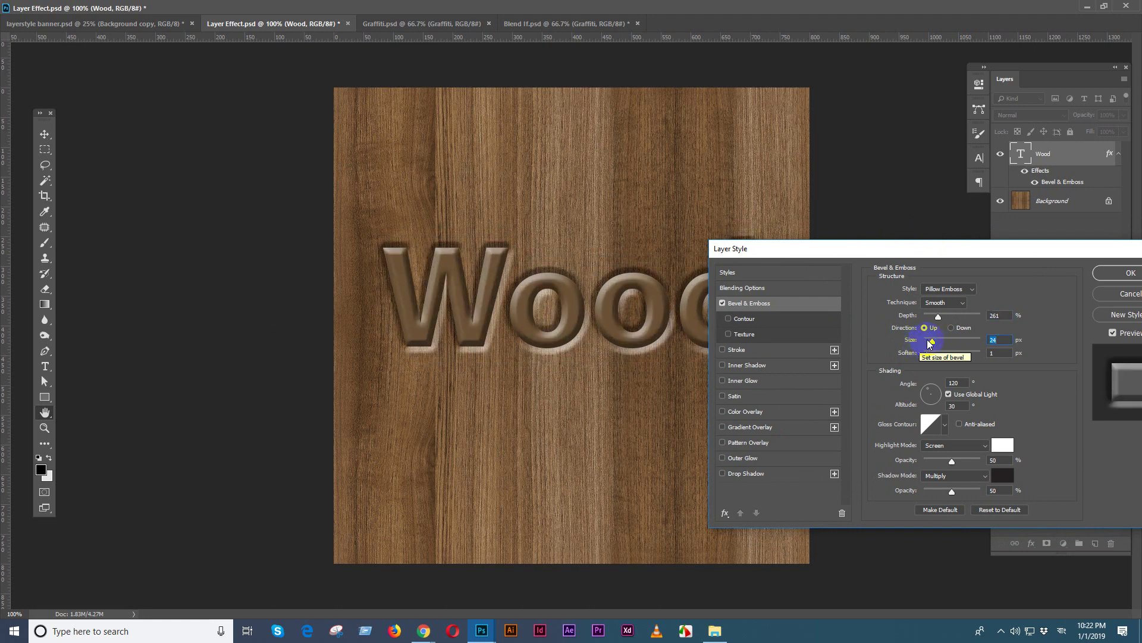
left_click_drag(930, 353, 930, 357)
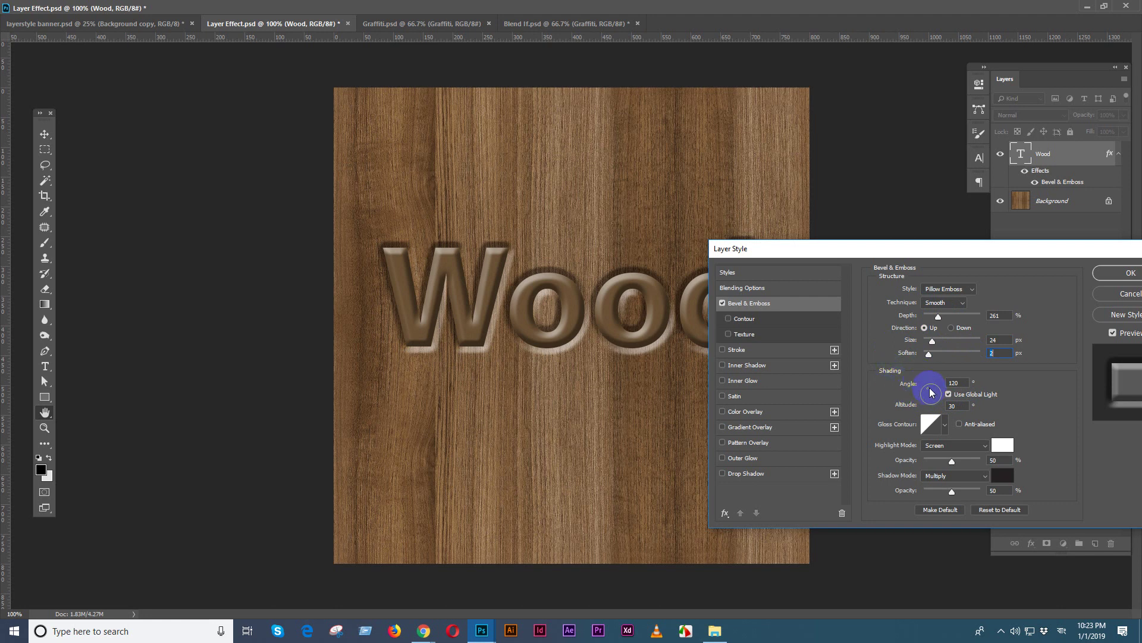
Set the global light angle to 160° and altitude to 11°, and turn off Use Global Light for the bevel
left_click_drag(930, 390, 938, 390)
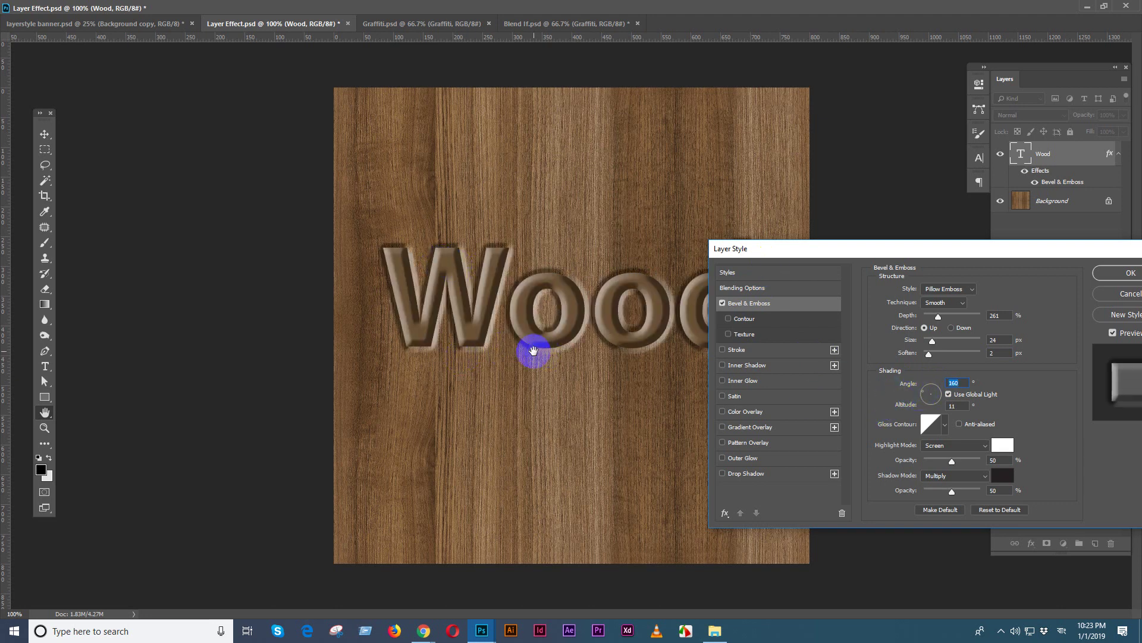
left_click(948, 394)
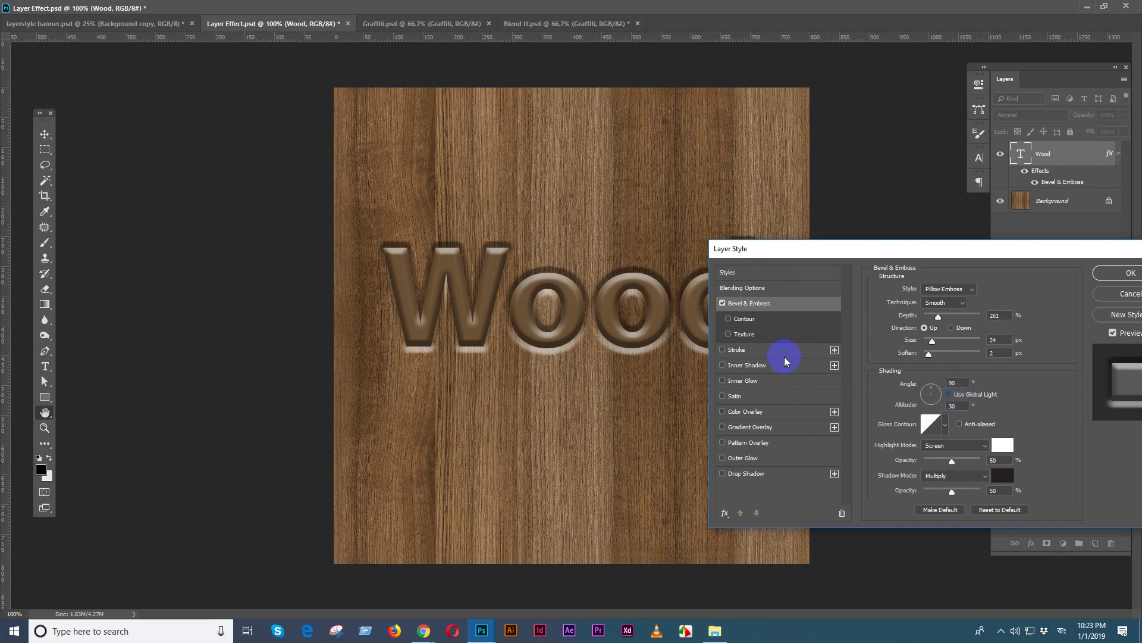
Try adding Stroke and Inner Shadow to the Wood text, compare their settings with the bevel, and turn both off
left_click(765, 352)
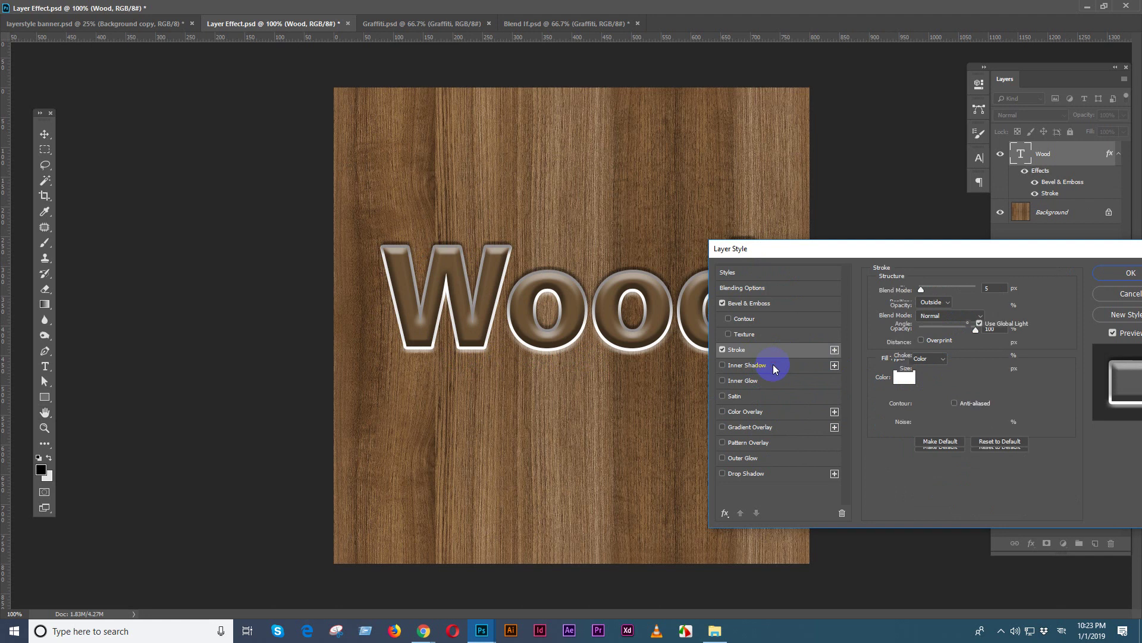
left_click(773, 364)
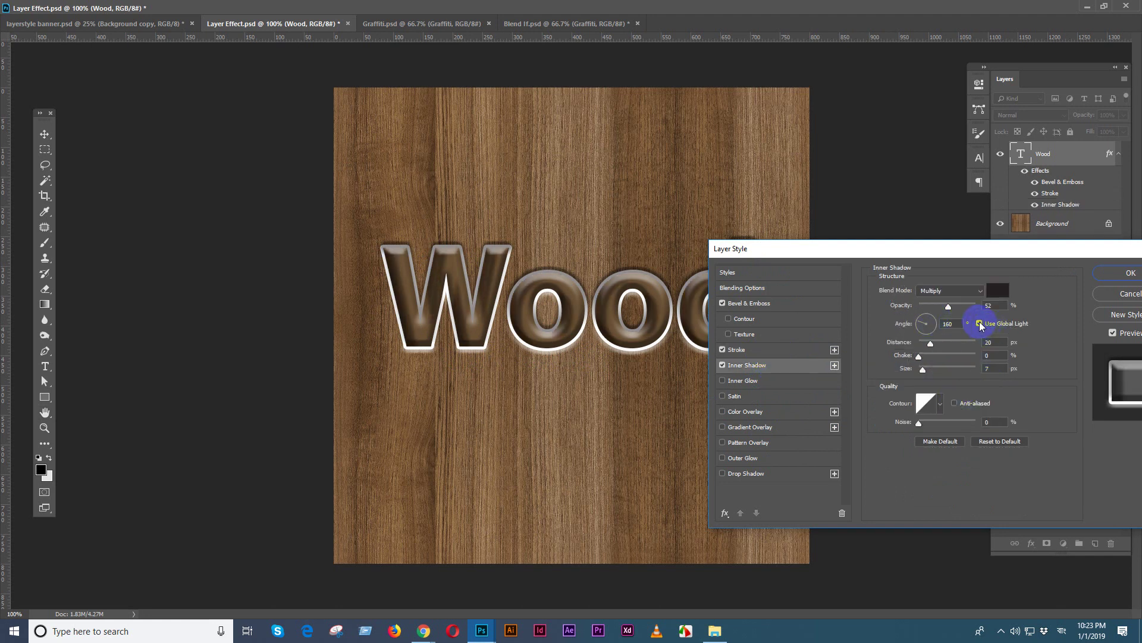
left_click(748, 303)
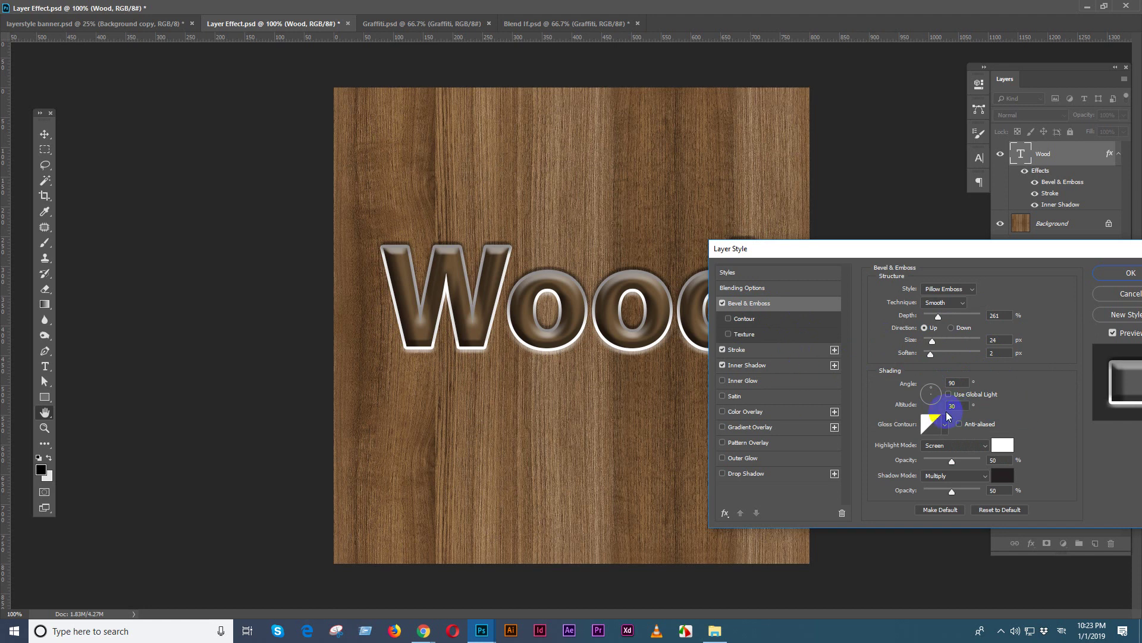
left_click(757, 351)
left_click(758, 363)
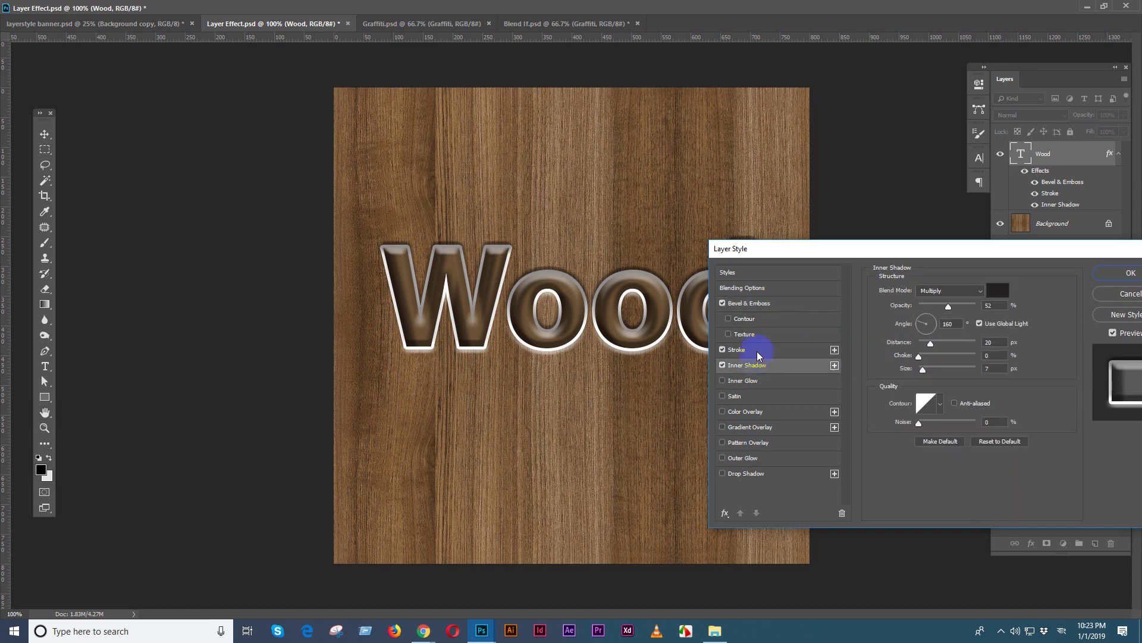
left_click(723, 350)
left_click(722, 365)
left_click(755, 303)
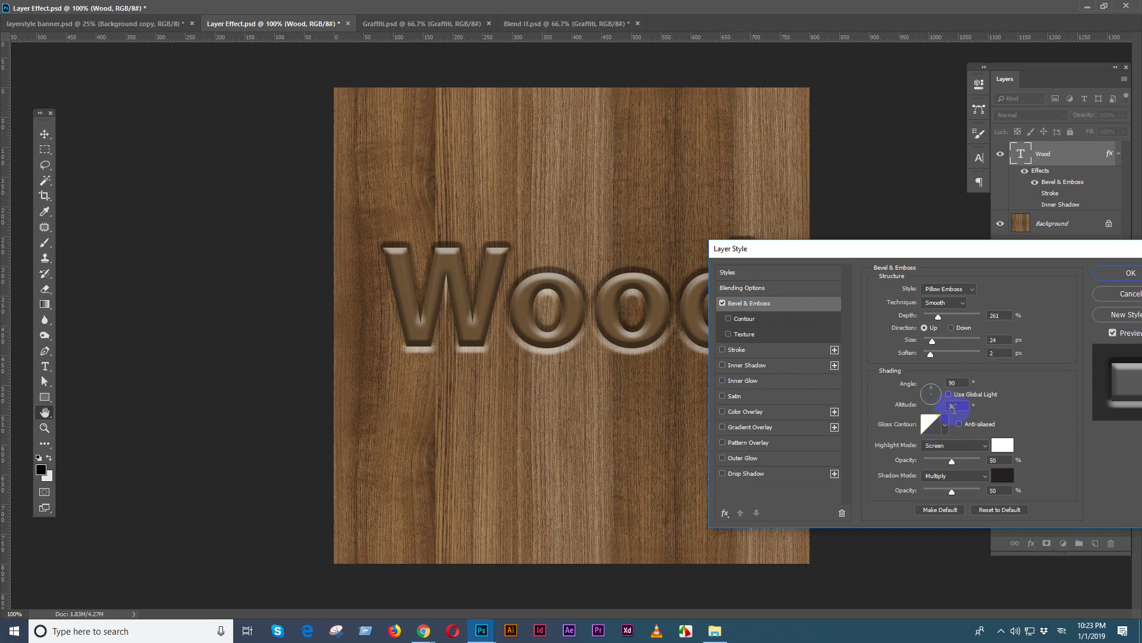
left_click(961, 384)
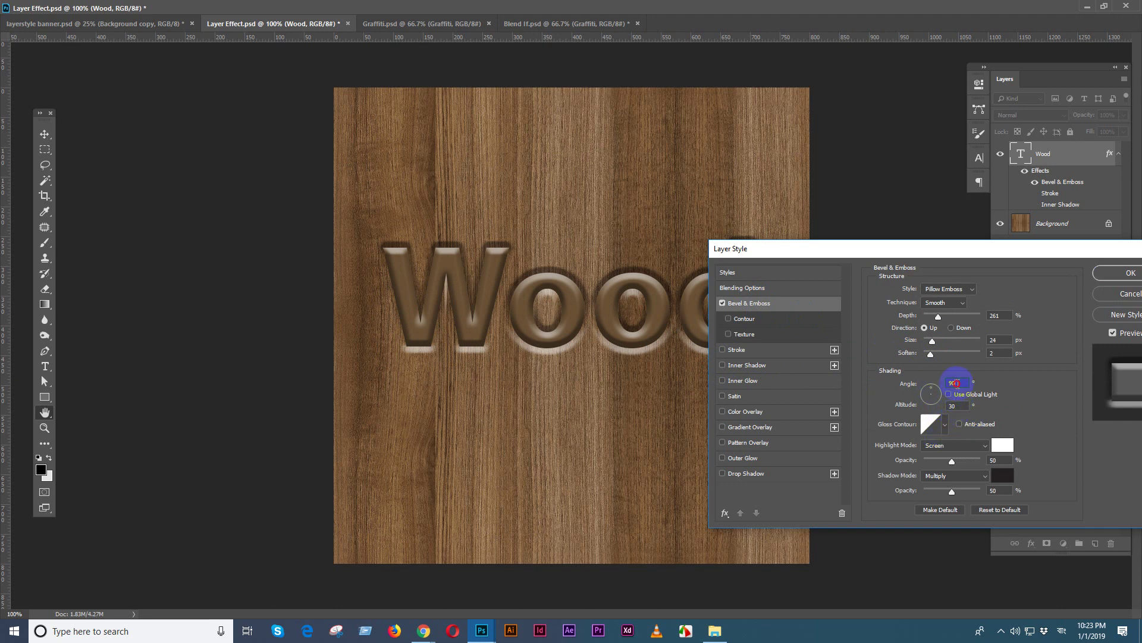
left_click_drag(952, 383, 940, 382)
left_click(960, 382)
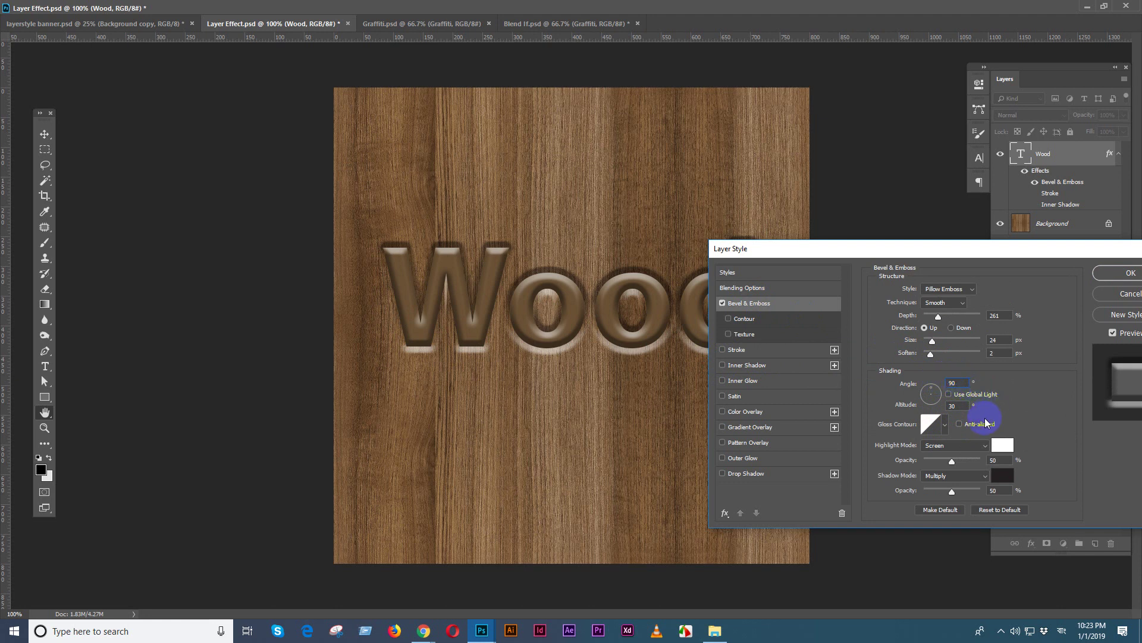
Set the Bevel & Emboss depth to 95%, size to 21 px and soften to 0 px, and try direction Down before returning to Up
left_click_drag(923, 247, 818, 239)
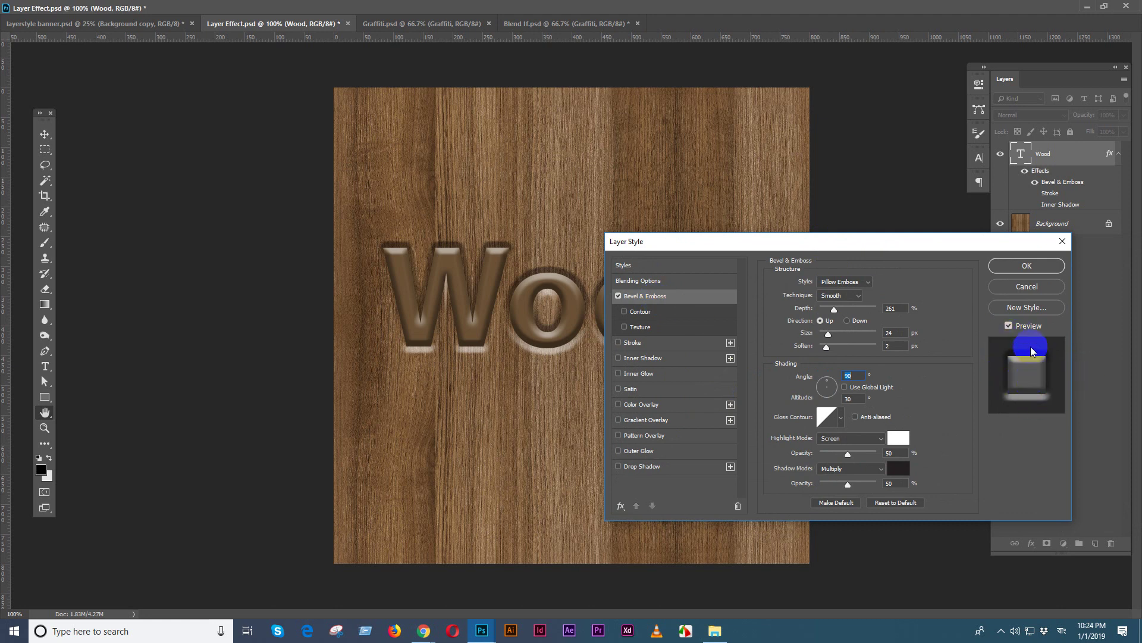
left_click_drag(833, 312, 827, 338)
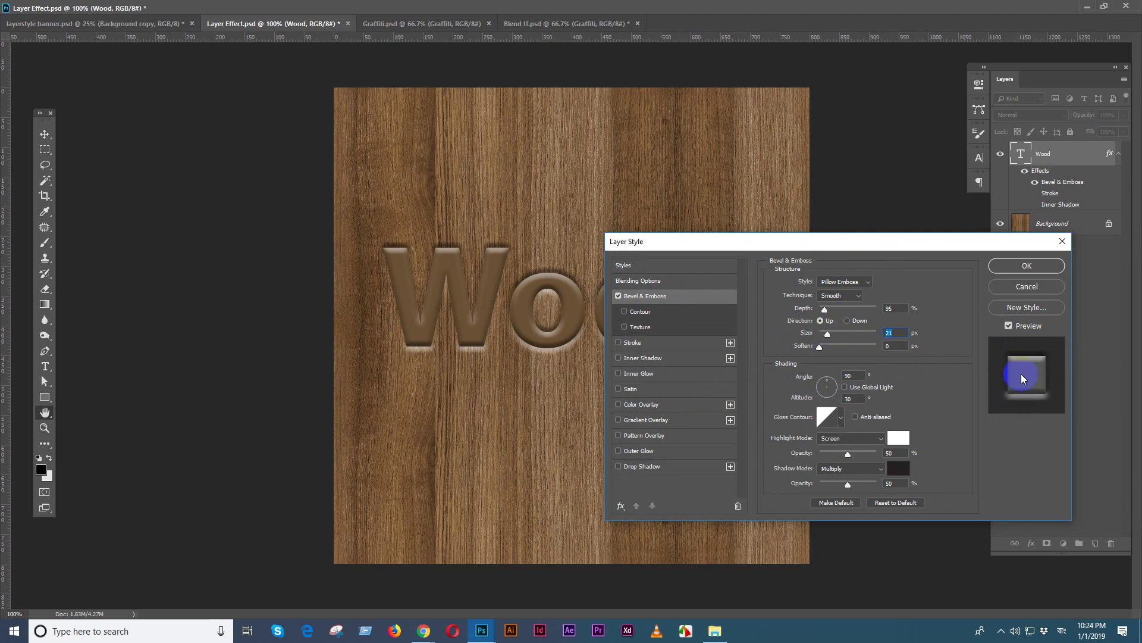
left_click(856, 373)
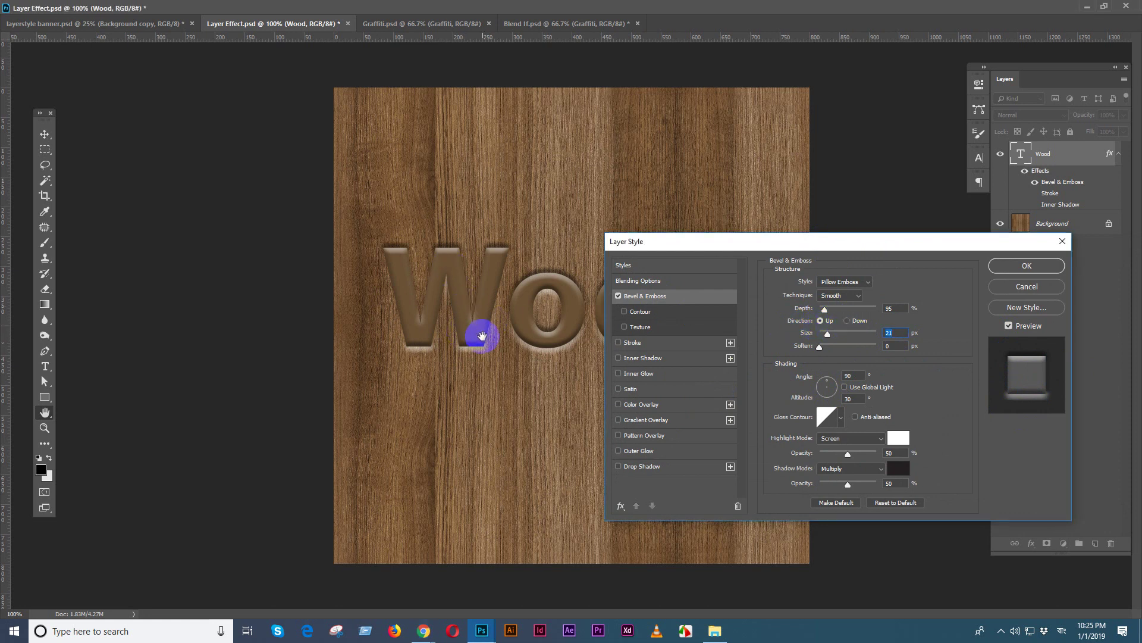
left_click(846, 320)
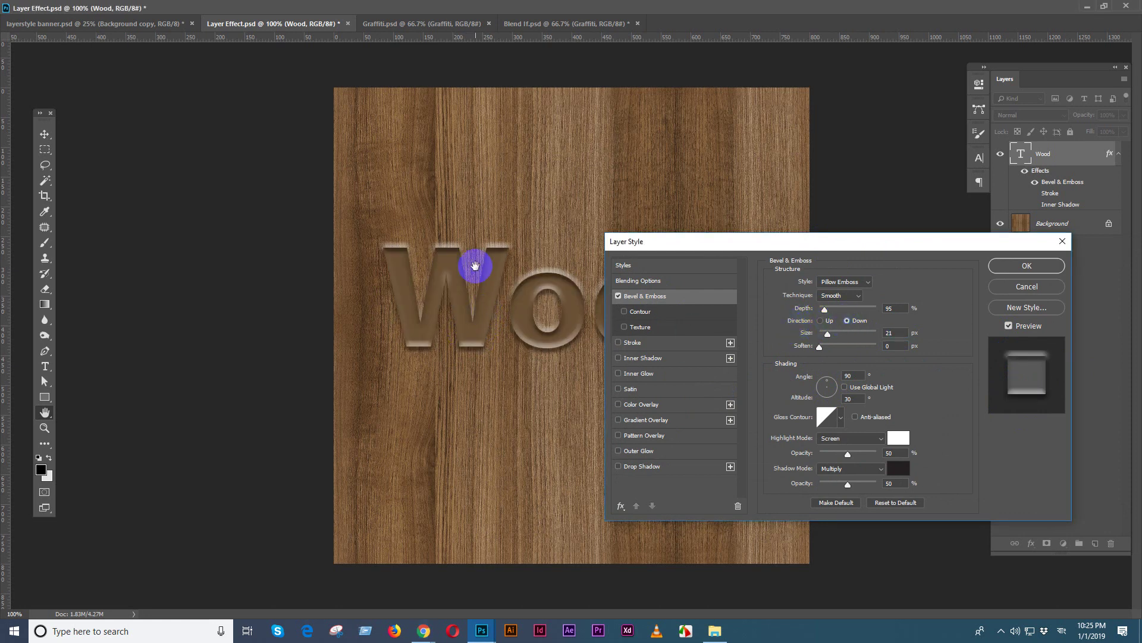
left_click(821, 320)
Try the Inner Bevel, Emboss and Outer Bevel styles, return to Pillow Emboss and apply the layer style
left_click(843, 281)
left_click(833, 302)
left_click(844, 281)
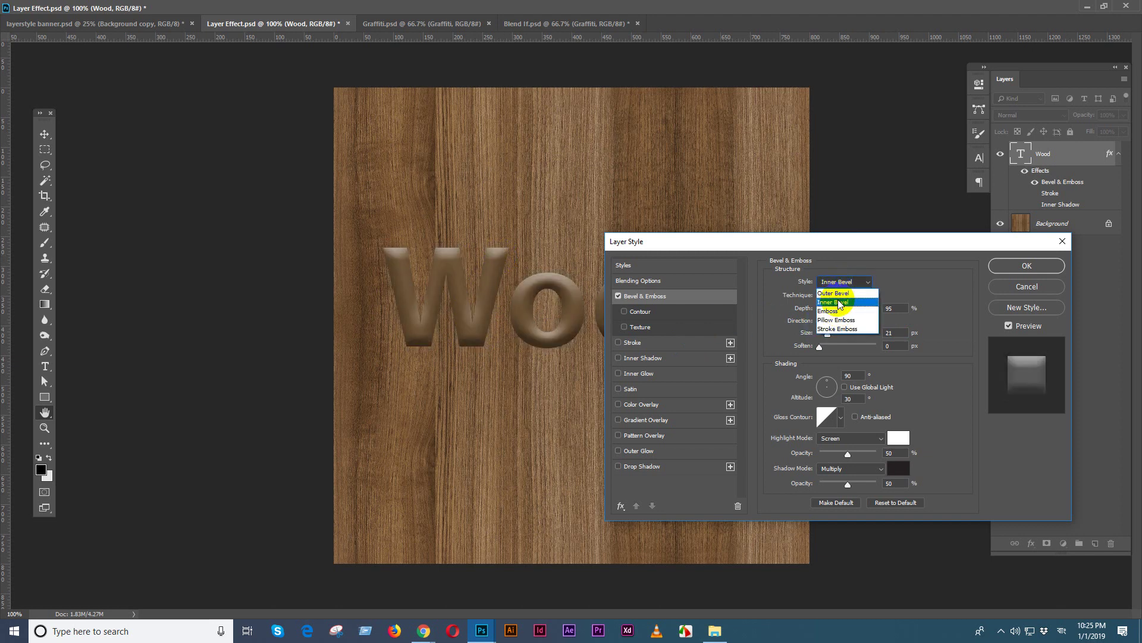
left_click(830, 310)
left_click(844, 281)
left_click(830, 311)
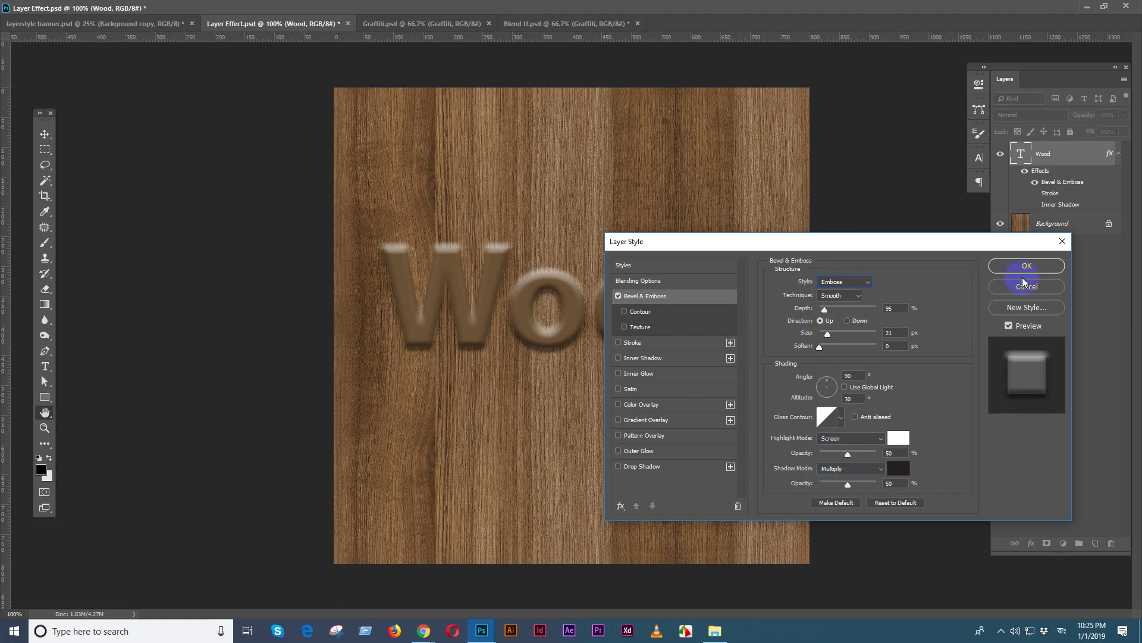
left_click(836, 282)
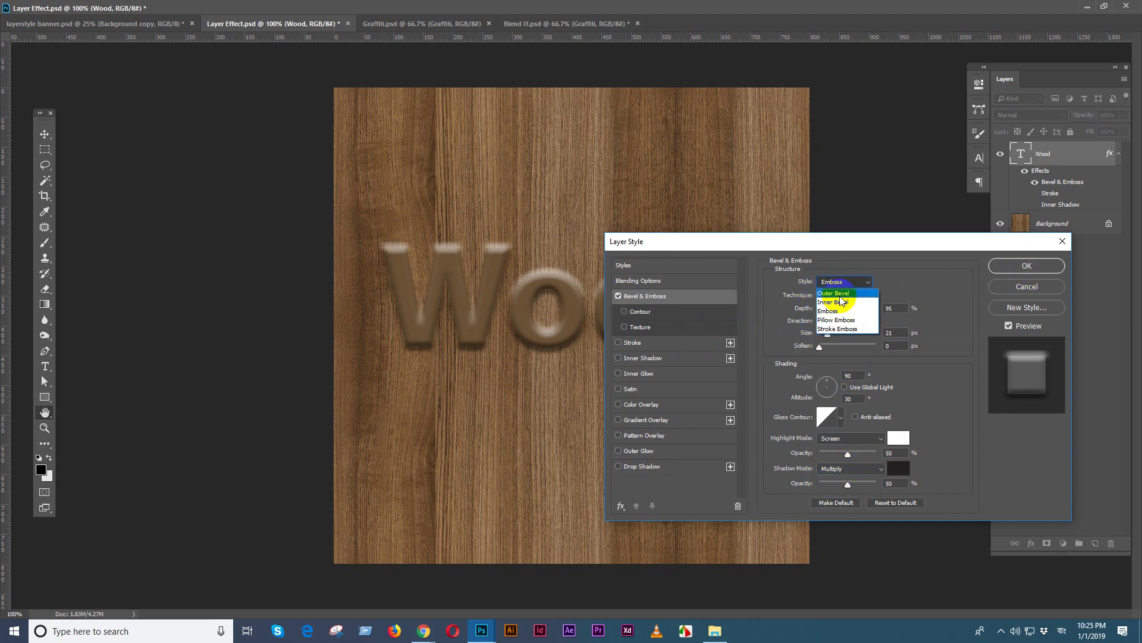
left_click(839, 293)
left_click(845, 282)
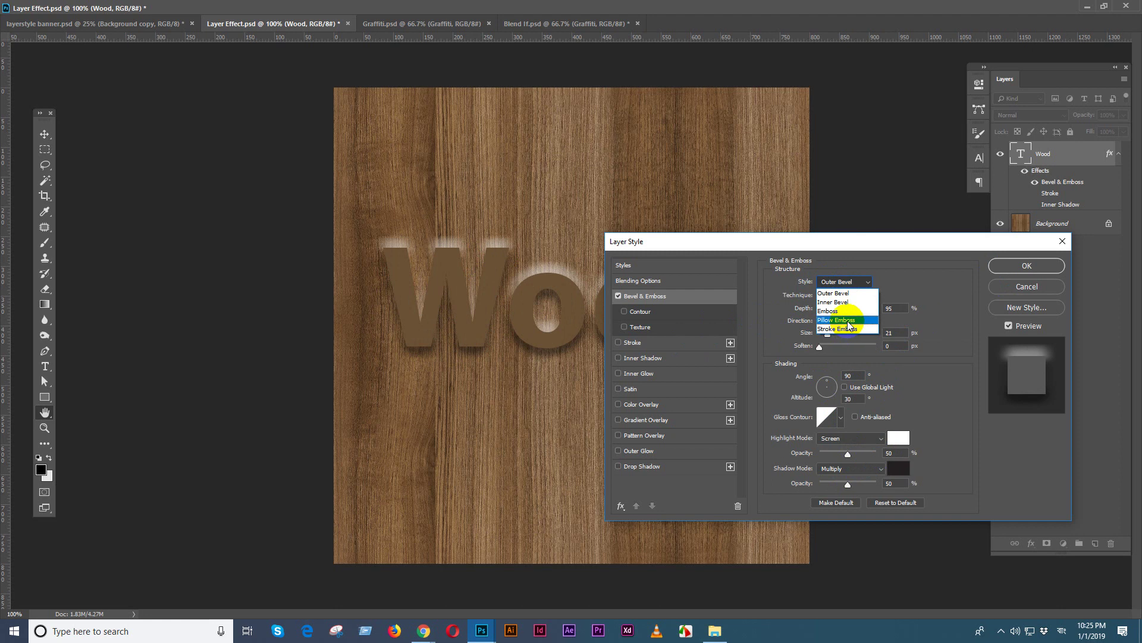
left_click(848, 324)
left_click(1035, 267)
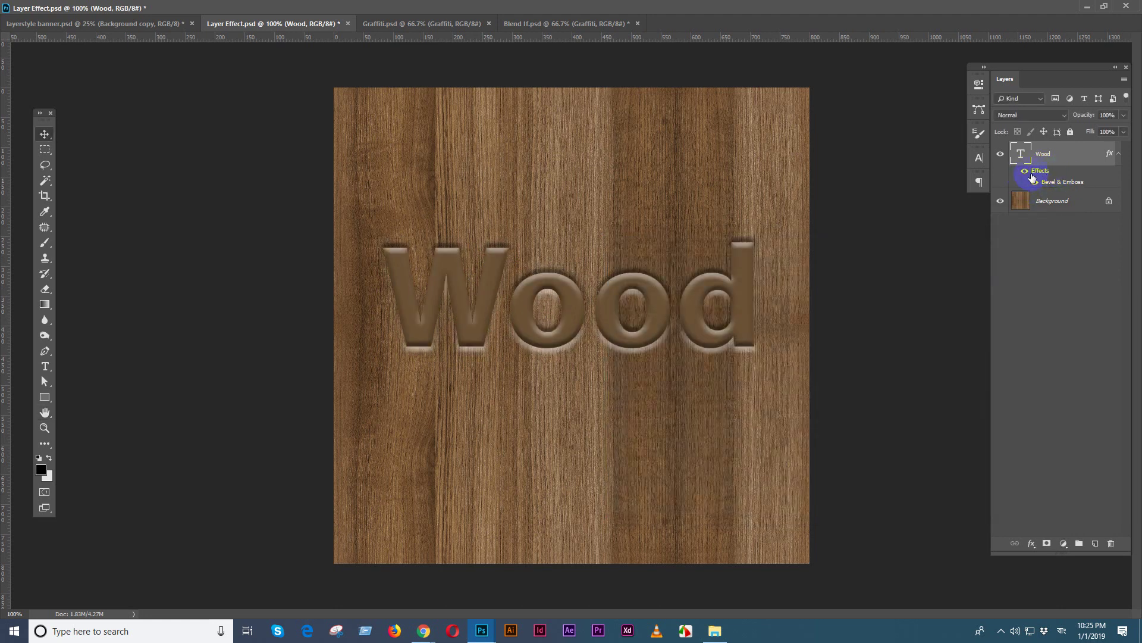
Compare the Wood text with its effects hidden and shown, and collapse and expand the layer's effects list
left_click(1025, 172)
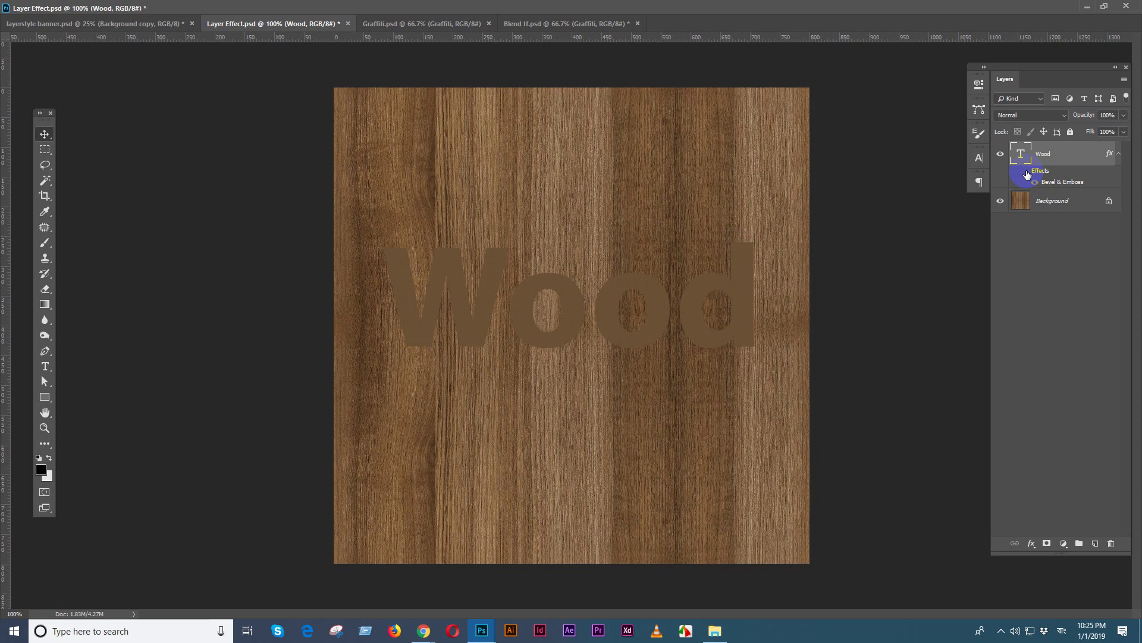
left_click(1026, 172)
left_click(1120, 157)
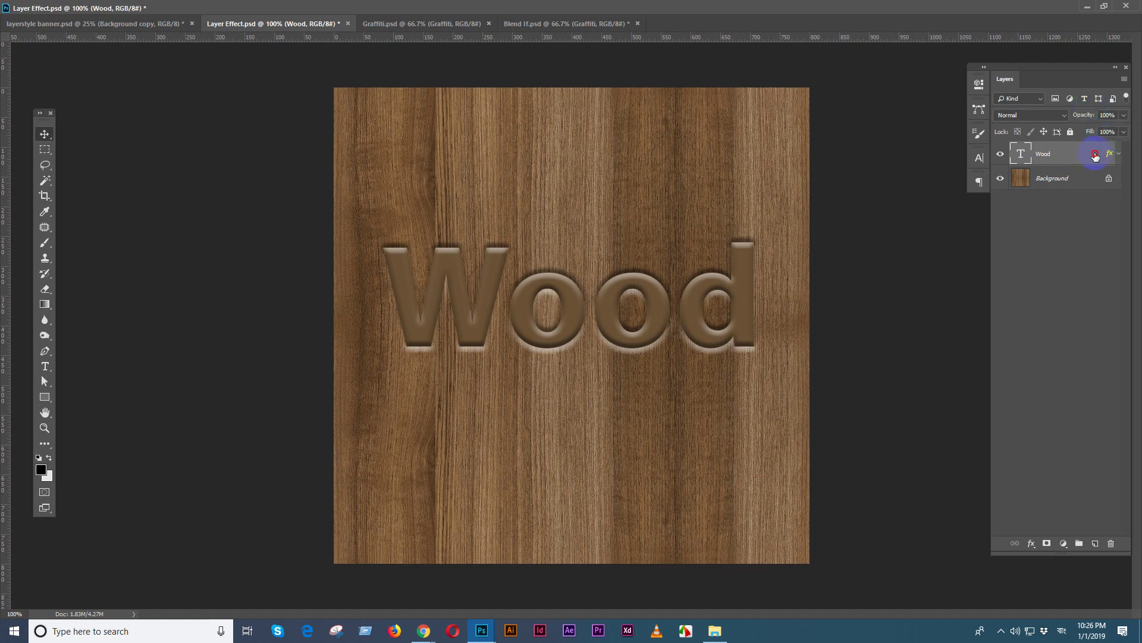
left_click(1115, 156)
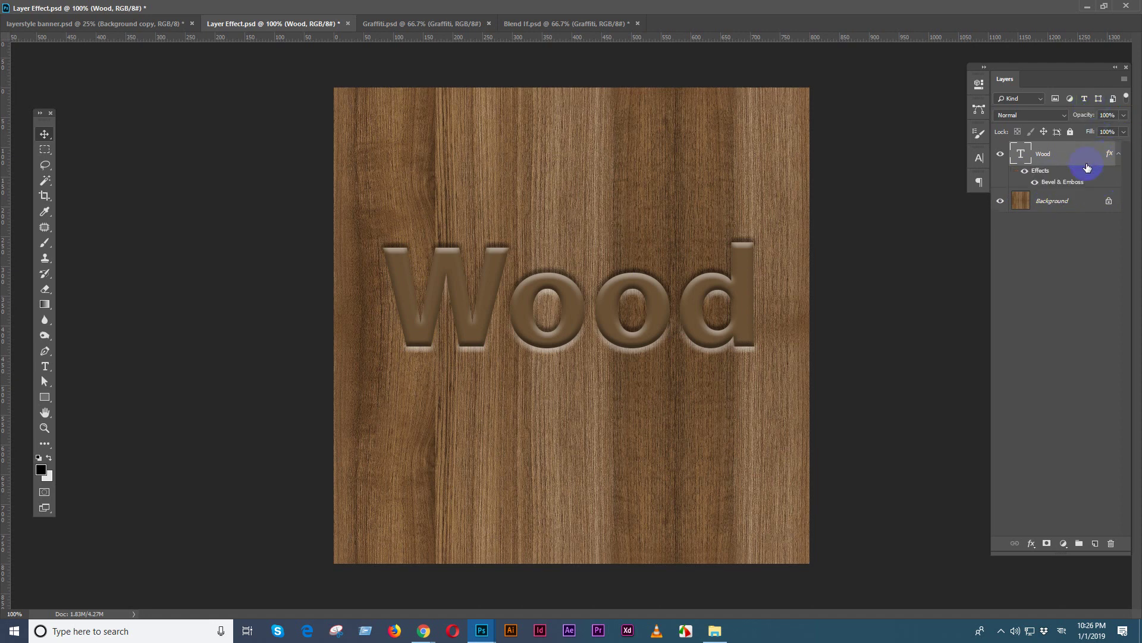
Reopen the Wood layer's style settings and enable Contour under Bevel & Emboss
double_click(1037, 173)
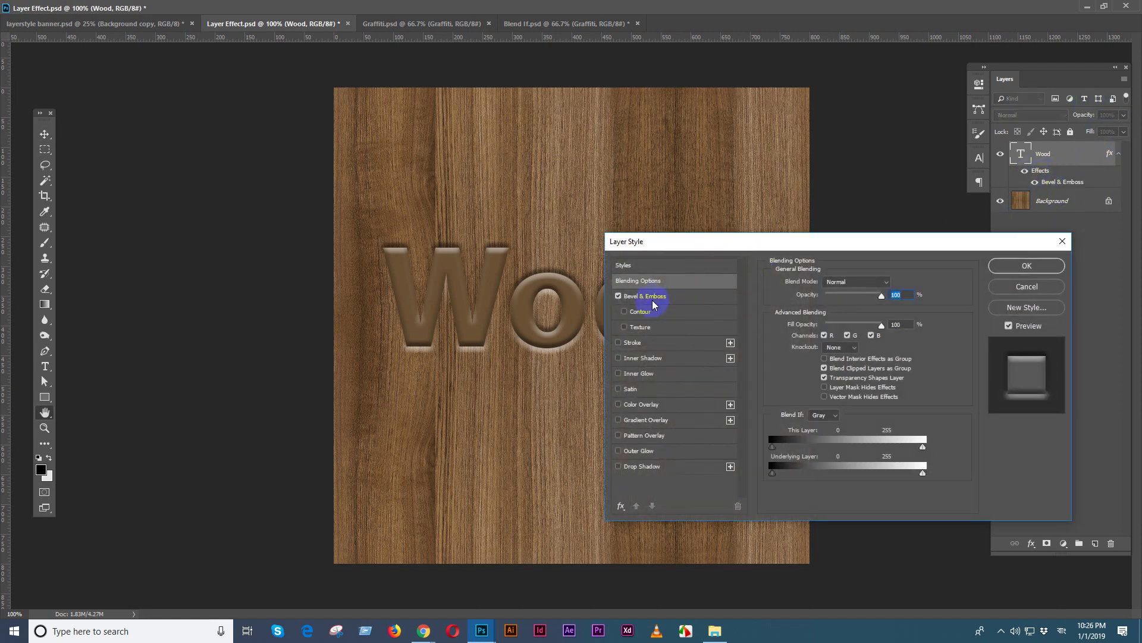
left_click(652, 297)
left_click(650, 315)
left_click(641, 326)
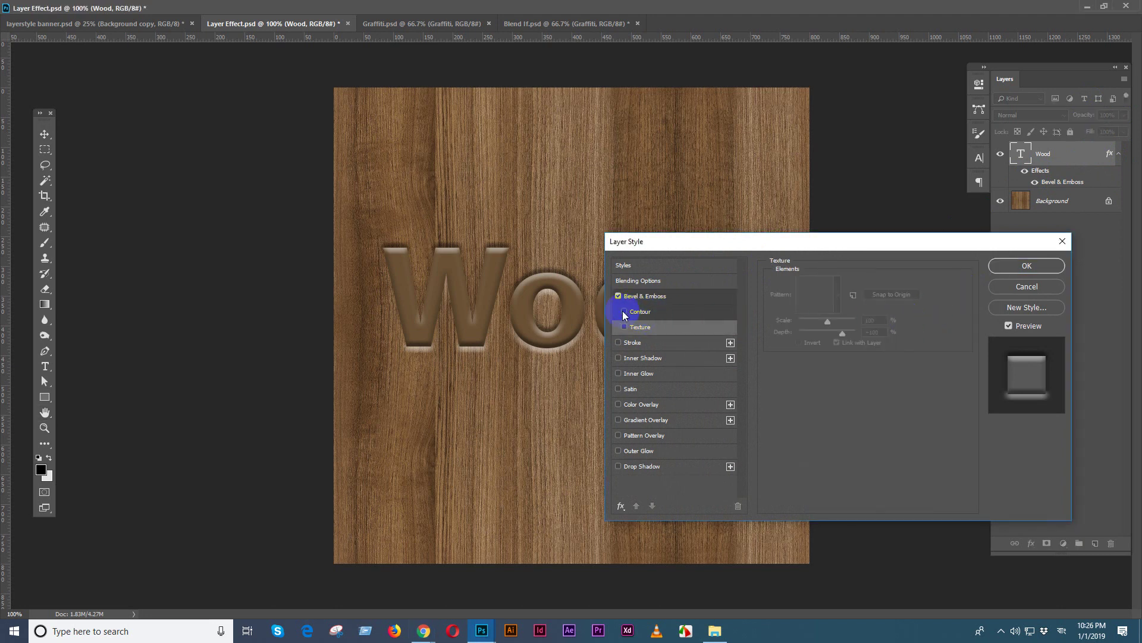
left_click(623, 312)
left_click(671, 315)
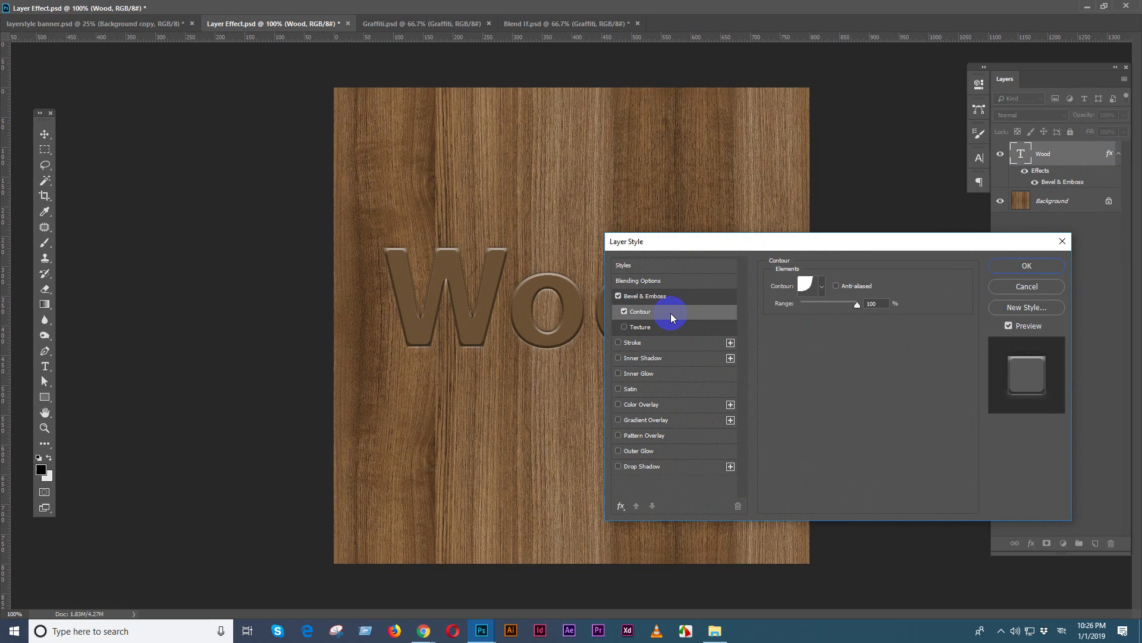
Try a range of contour presets on the Wood text's bevel, including peaked, valley, ringed and stepped curves
left_click(822, 286)
left_click(826, 331)
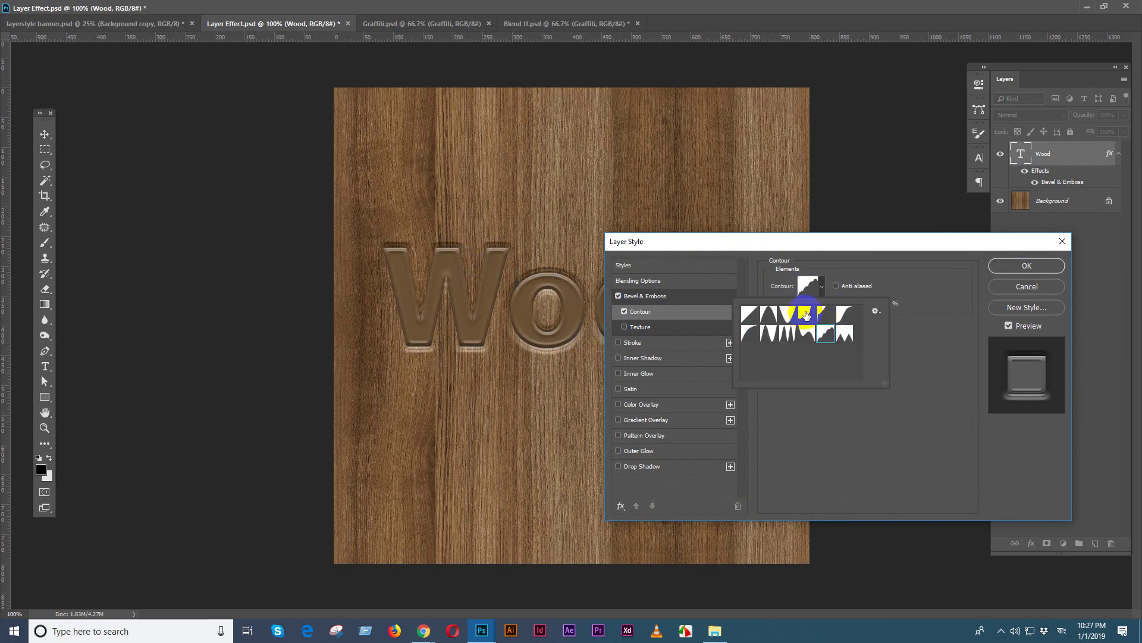
left_click(807, 315)
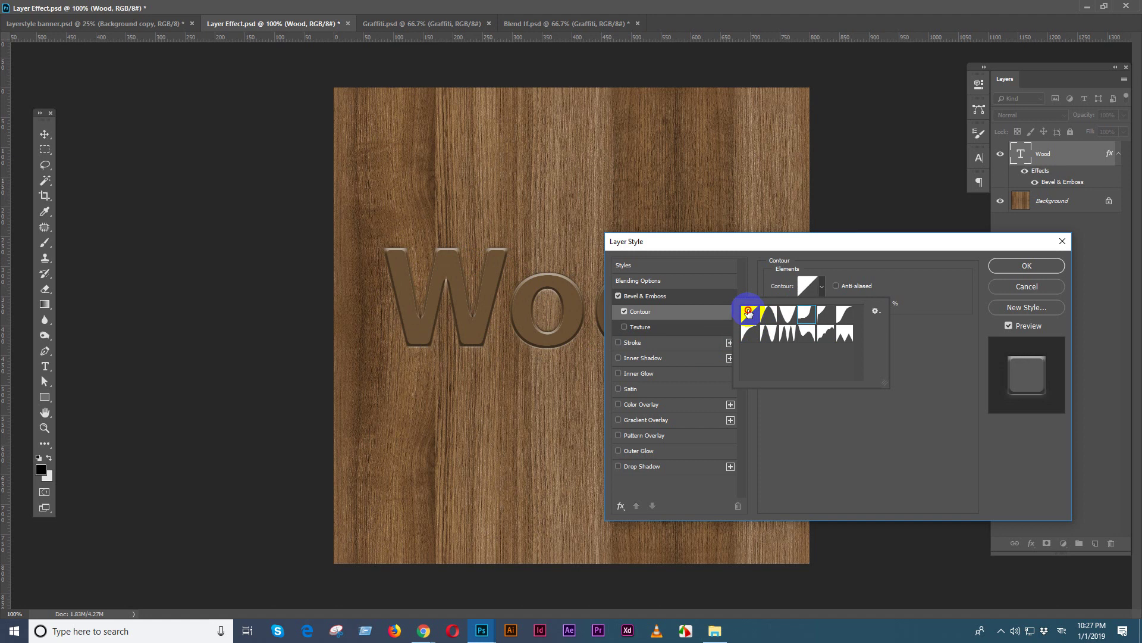
left_click(769, 314)
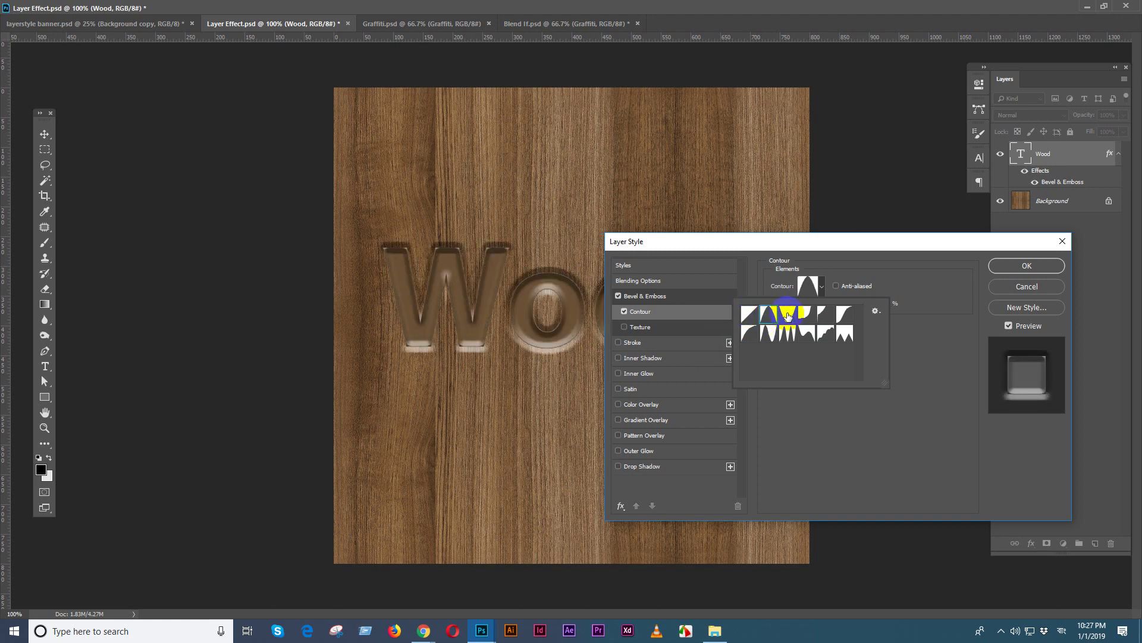
left_click(786, 315)
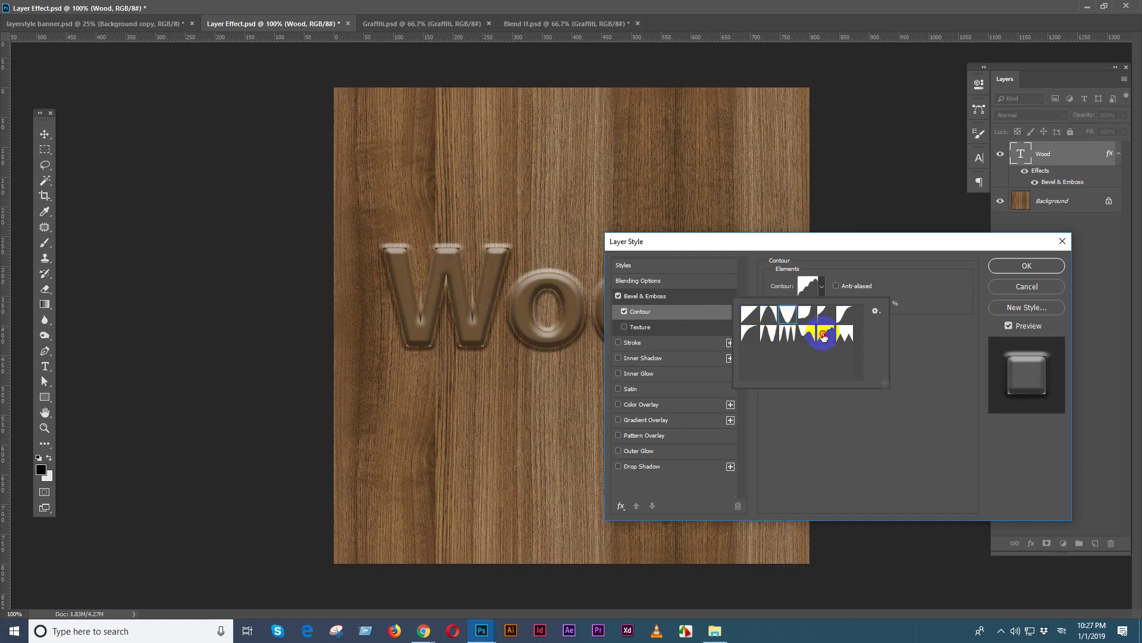
left_click(823, 336)
left_click(845, 333)
left_click(787, 333)
left_click(749, 335)
left_click(768, 333)
left_click(787, 333)
left_click(809, 335)
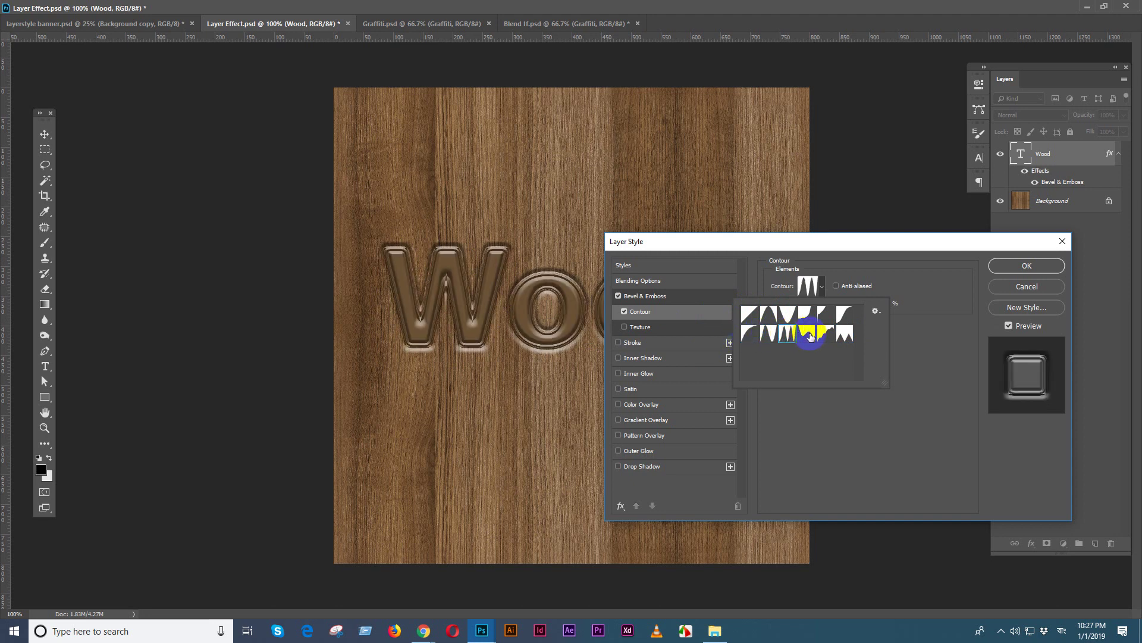
left_click(751, 333)
Enable Texture on the bevel with the dotted pattern, reduce its scale and set the texture depth to -818%
left_click(684, 327)
left_click(659, 328)
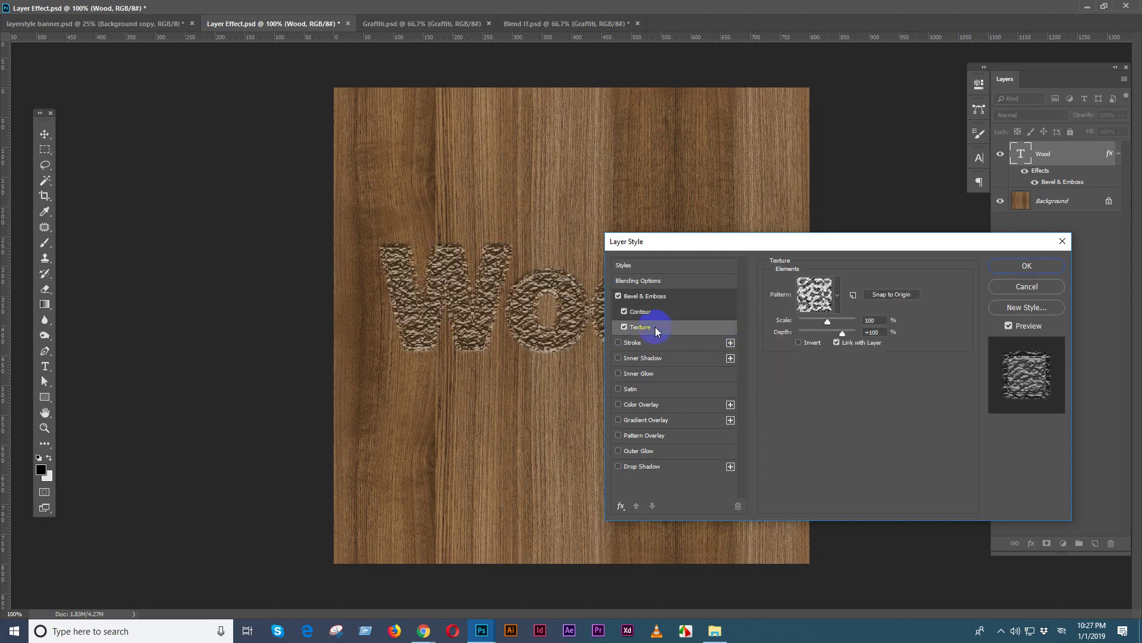
left_click(837, 295)
left_click(833, 332)
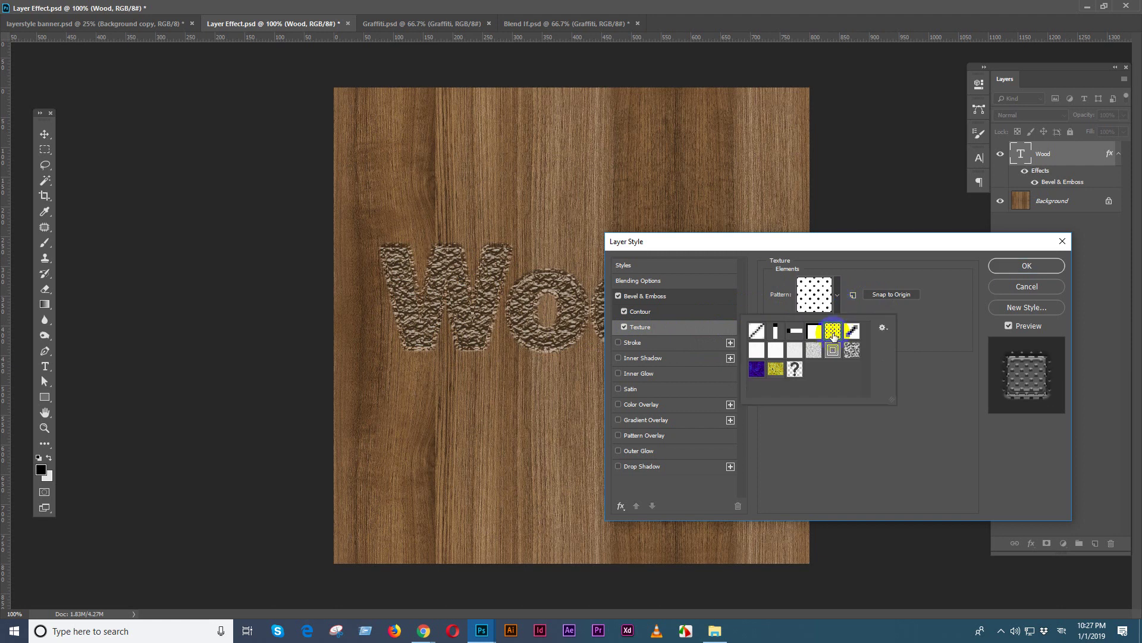
left_click(916, 344)
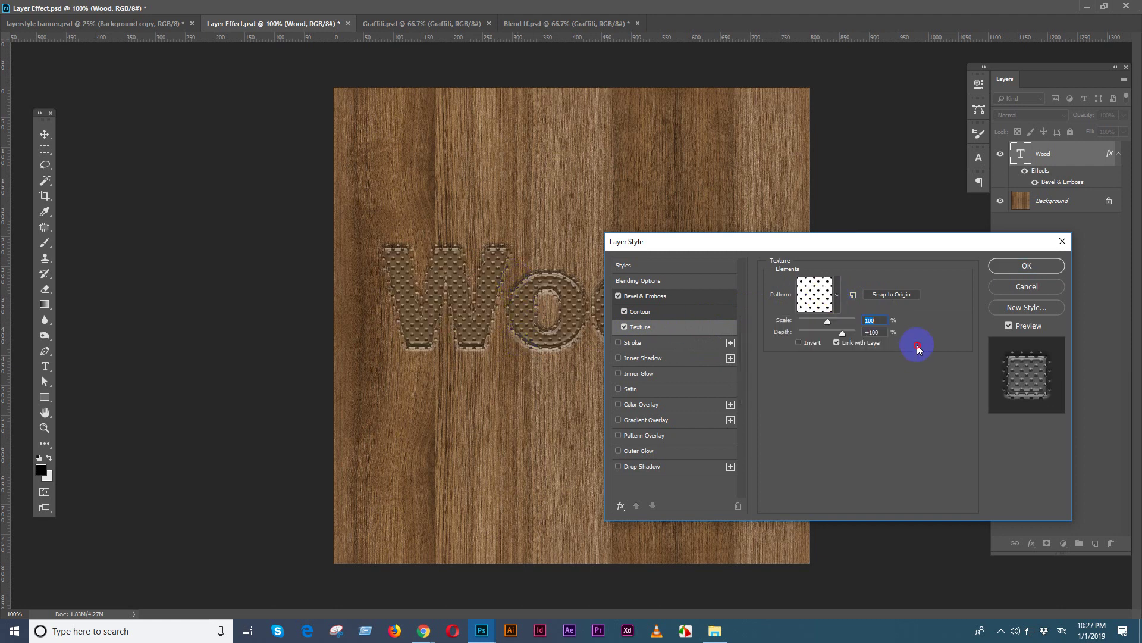
left_click_drag(840, 335, 803, 322)
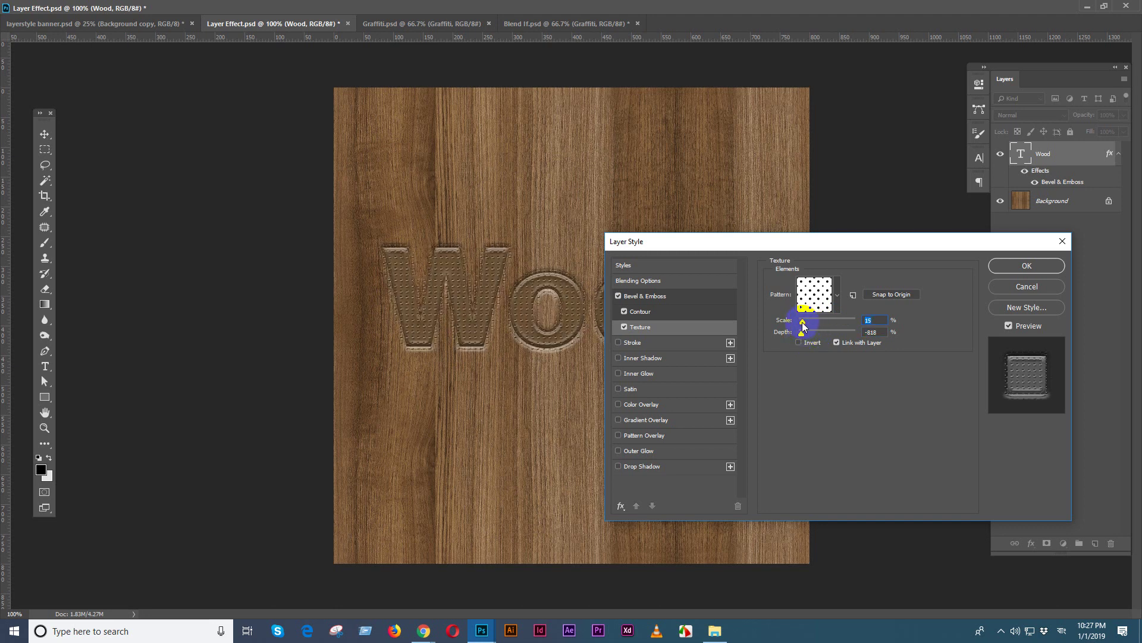
Change the bevel's contour to the smooth deep-curve preset
left_click(648, 313)
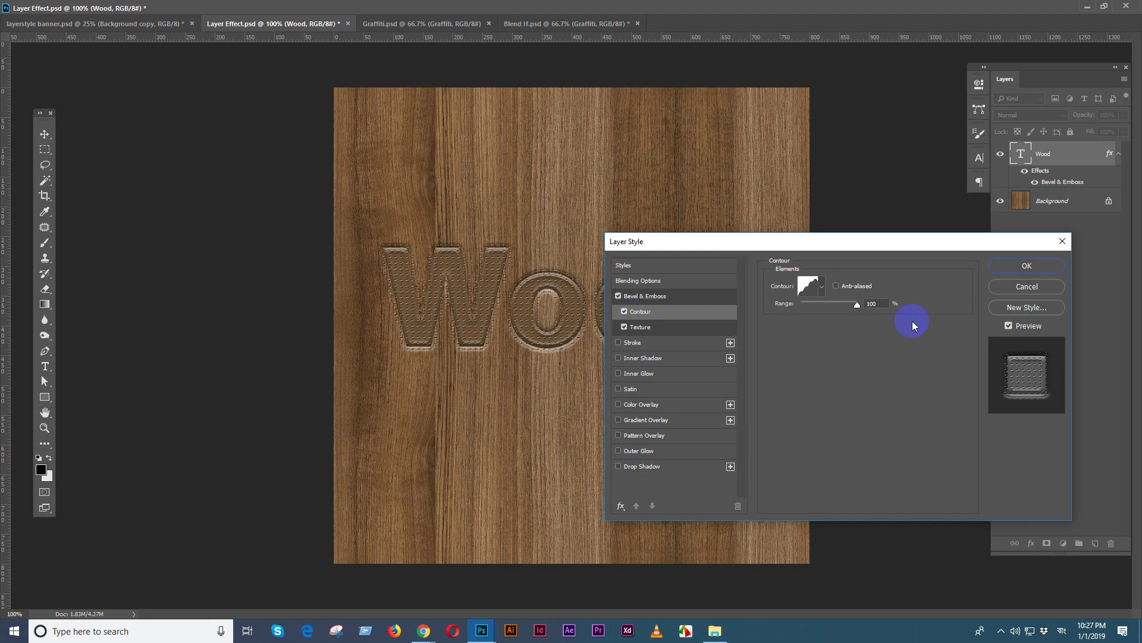
left_click(822, 286)
left_click(804, 314)
left_click(925, 284)
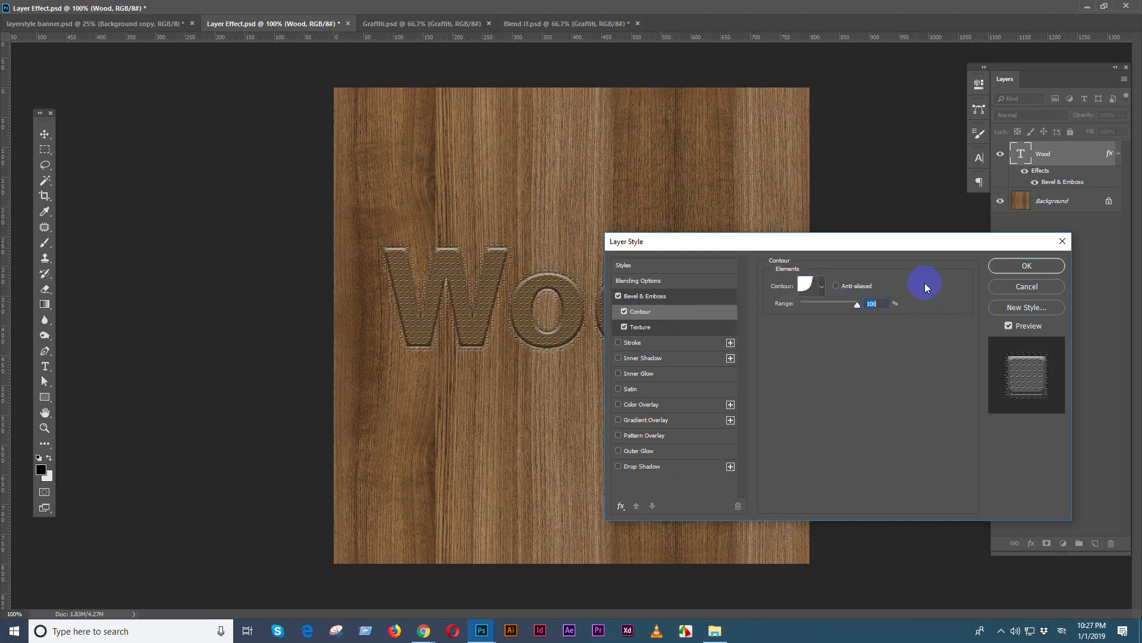
Change the Bevel & Emboss style to Outer Bevel and apply the layer style
left_click(645, 296)
left_click(833, 285)
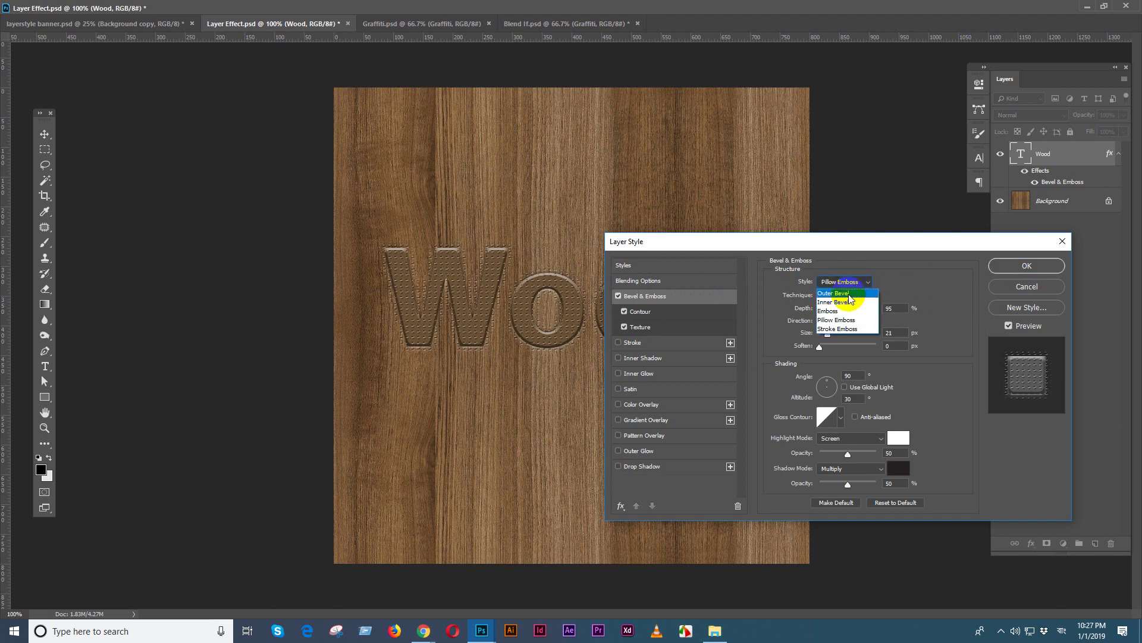
left_click(849, 295)
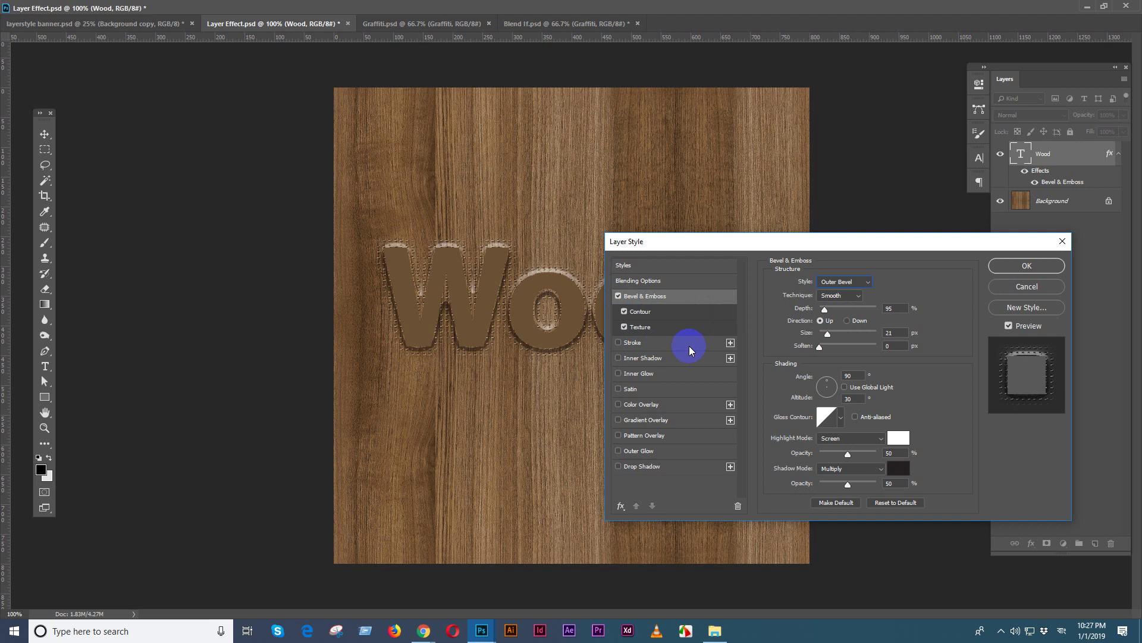
left_click(1020, 266)
Try clearing the Wood layer's style and undo the clearing
right_click(1095, 160)
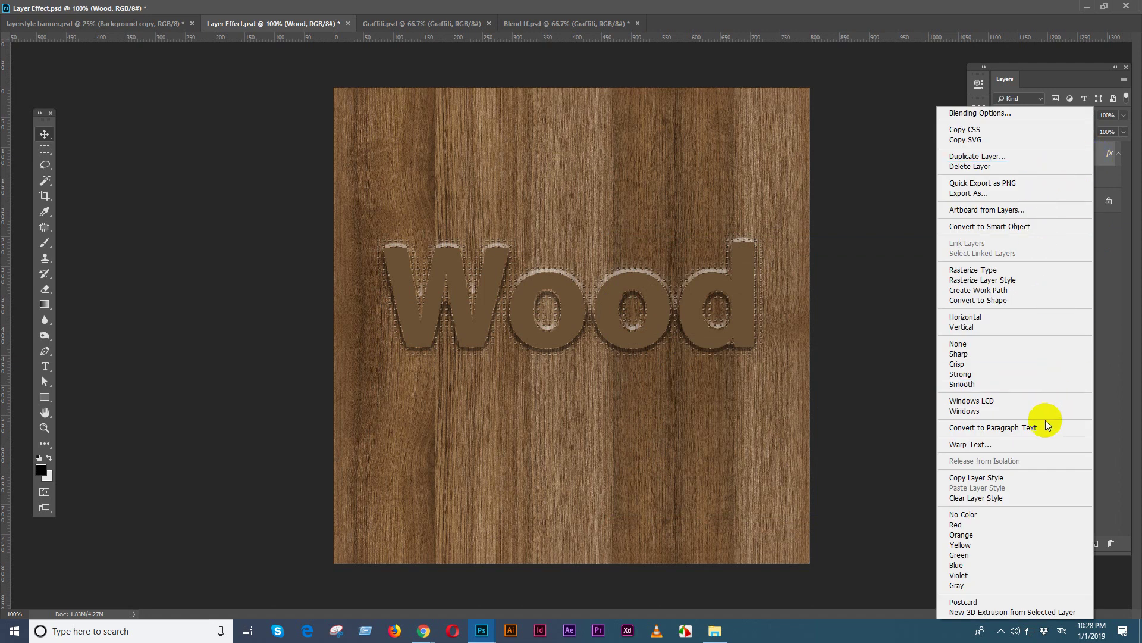
left_click(976, 497)
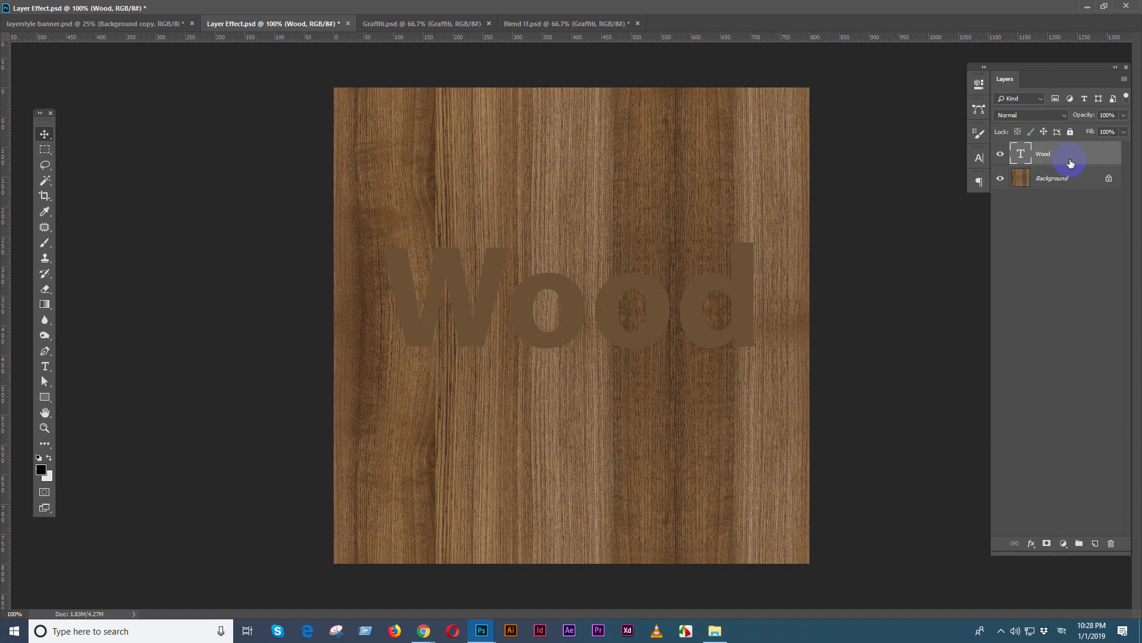
key("ctrl+z")
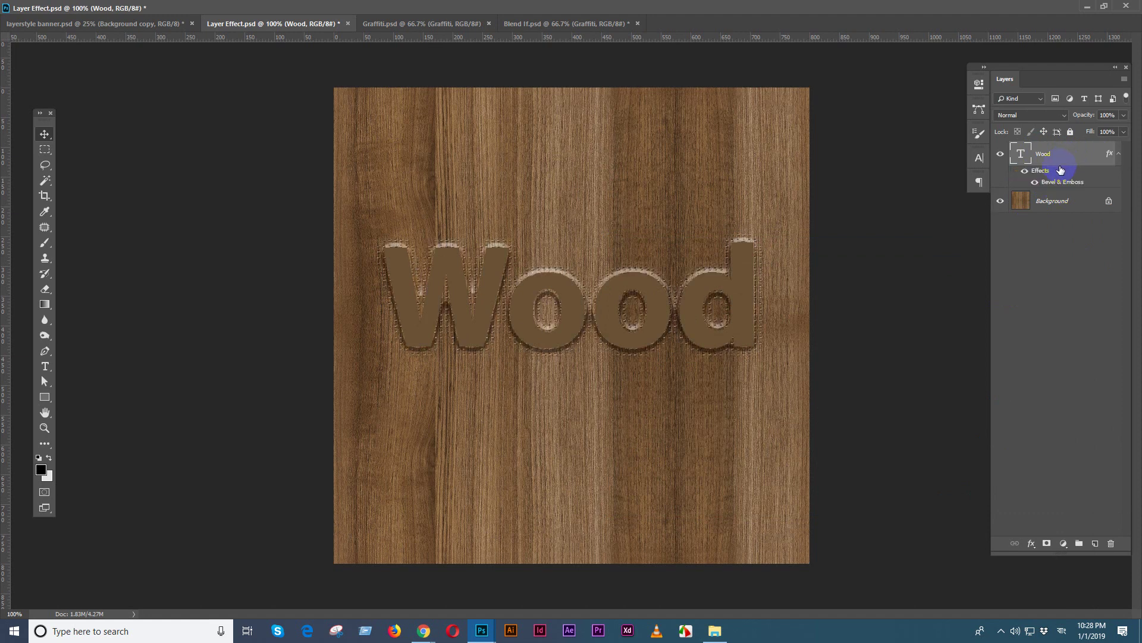
Toggle the visibility of the Wood layer's effects, hide Bevel & Emboss and clear the layer style
left_click(1025, 172)
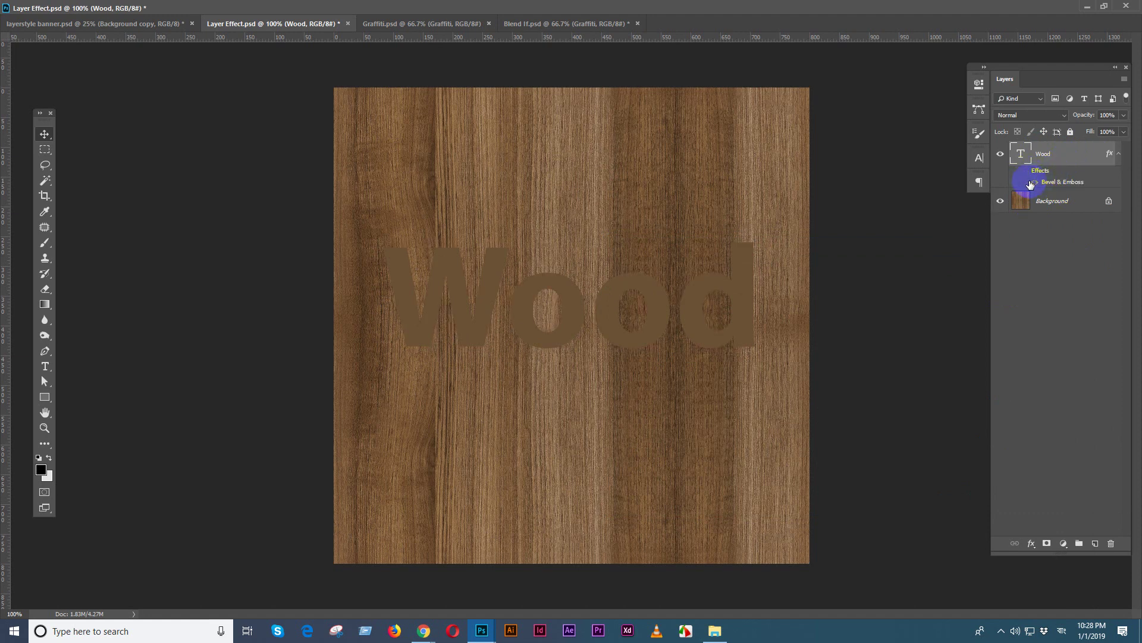
left_click(1025, 171)
left_click(1034, 183)
right_click(1057, 162)
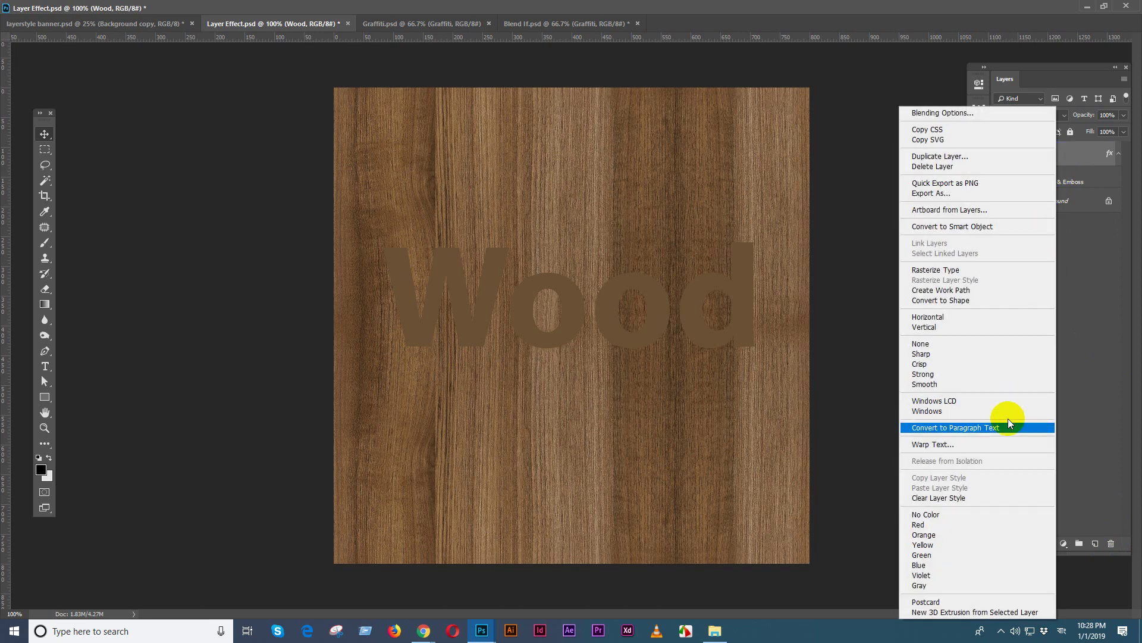
left_click(977, 496)
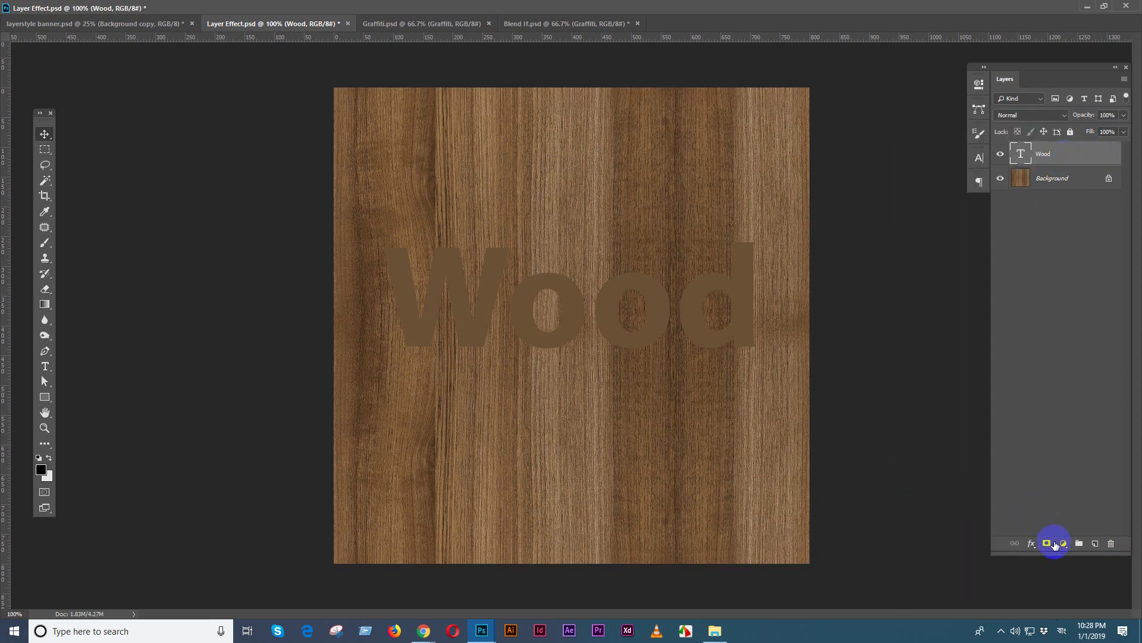
Add a Stroke effect to the Wood text with a size of 24 px and its position set to Inside
double_click(1078, 157)
left_click(639, 345)
left_click_drag(740, 234, 828, 234)
left_click(900, 276)
left_click_drag(902, 276, 906, 275)
left_click_drag(883, 236, 889, 289)
left_click(927, 337)
left_click(921, 359)
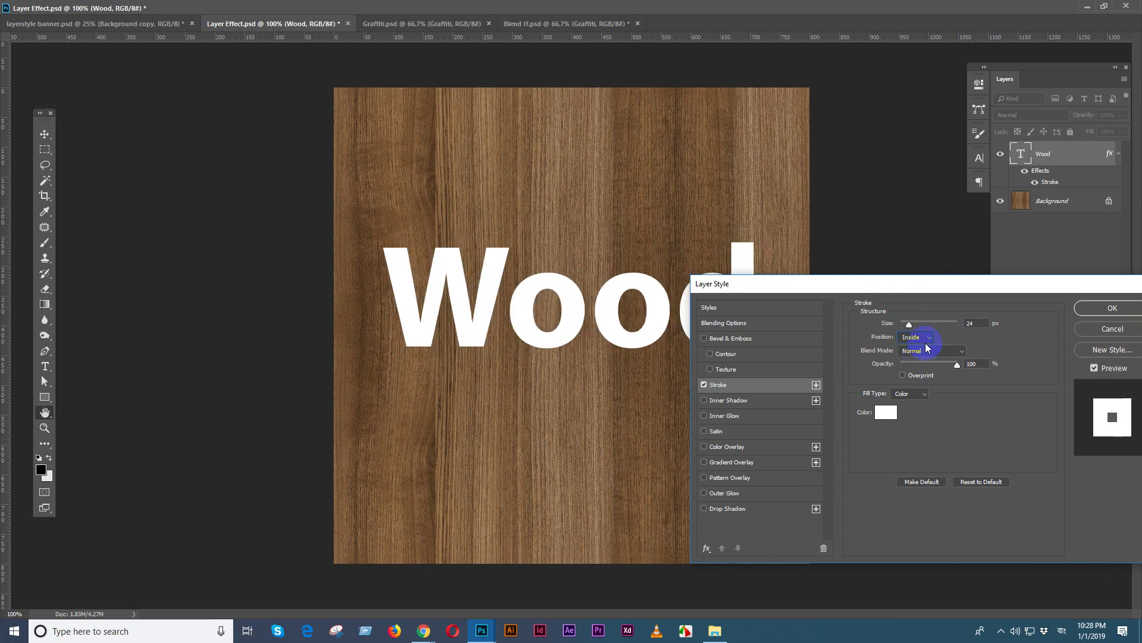
Reduce the Stroke size to 6 px and try its position as Outside and as Center
left_click_drag(909, 326, 904, 326)
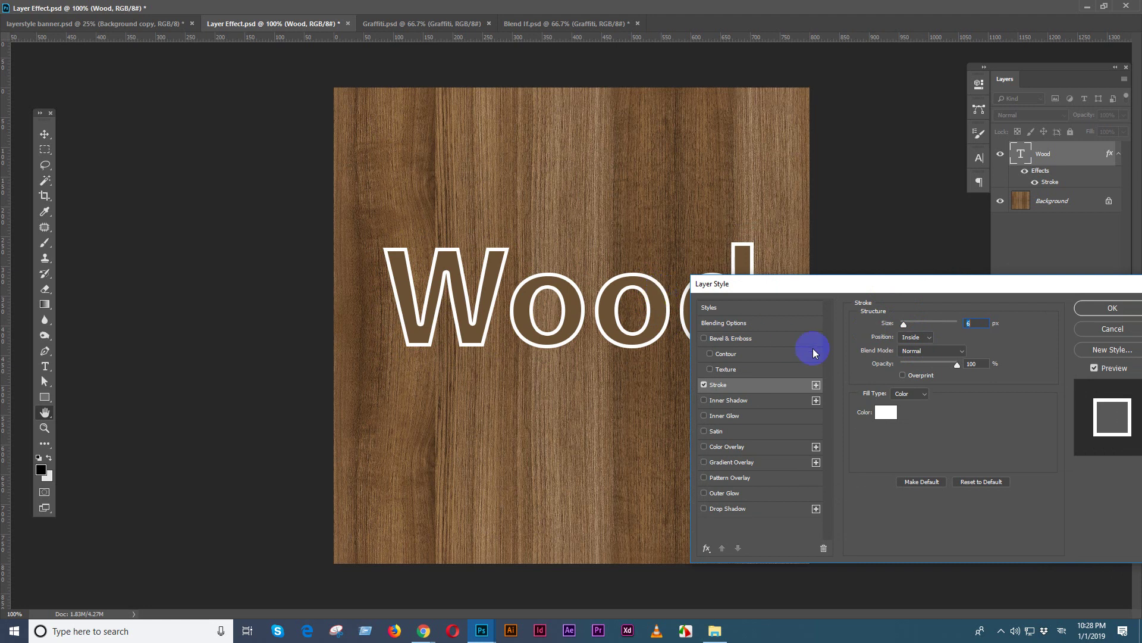
left_click(928, 338)
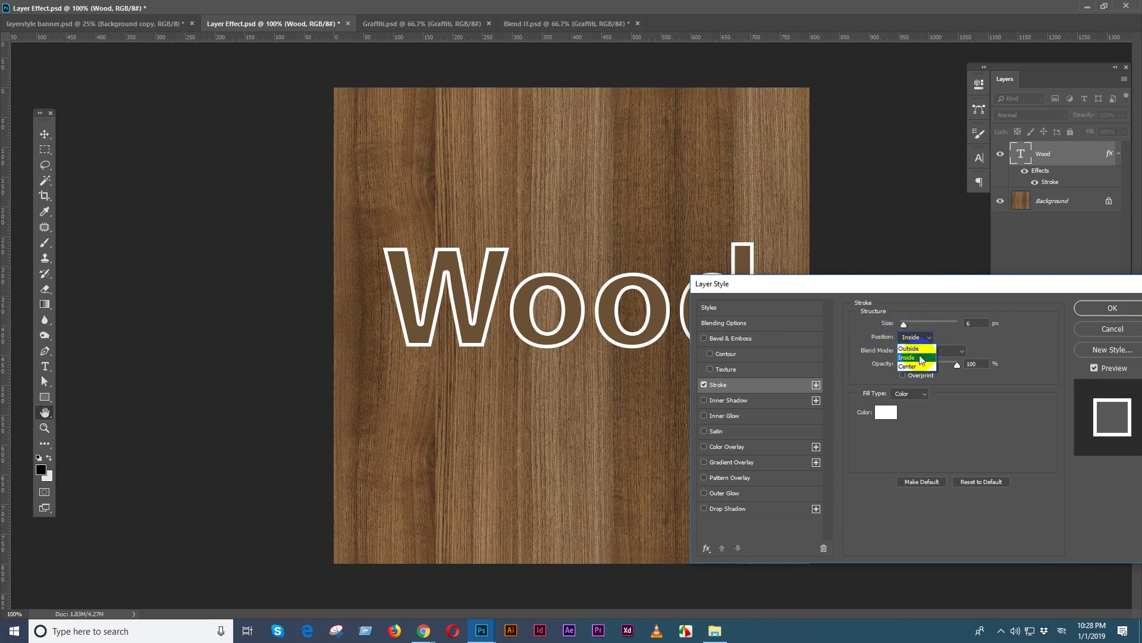
left_click(920, 348)
left_click(892, 324)
left_click(927, 338)
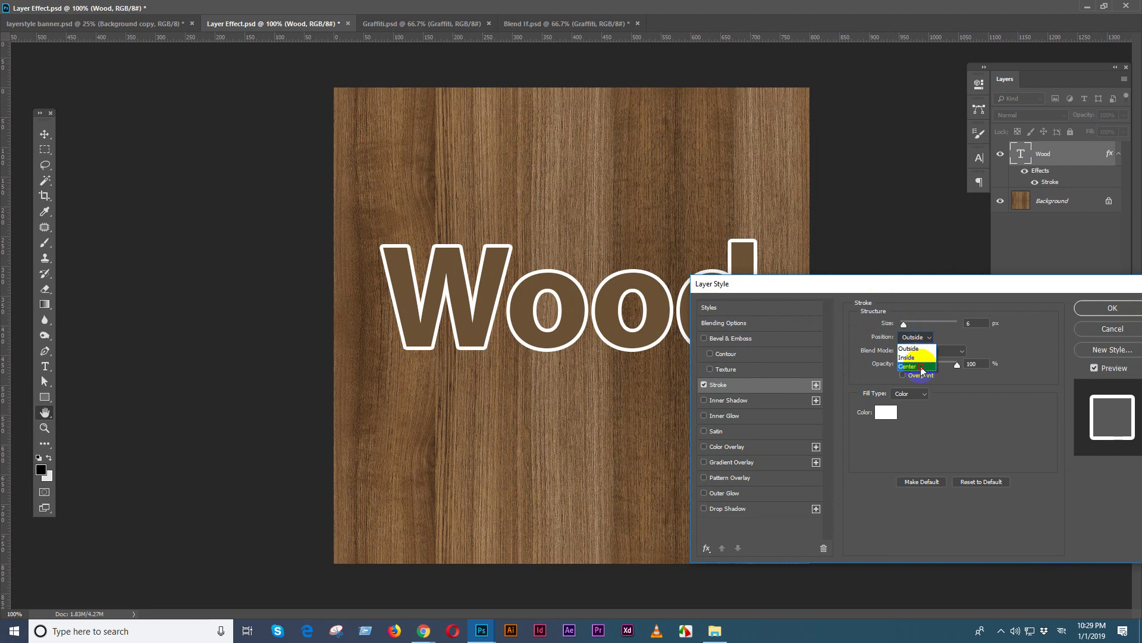
left_click(920, 366)
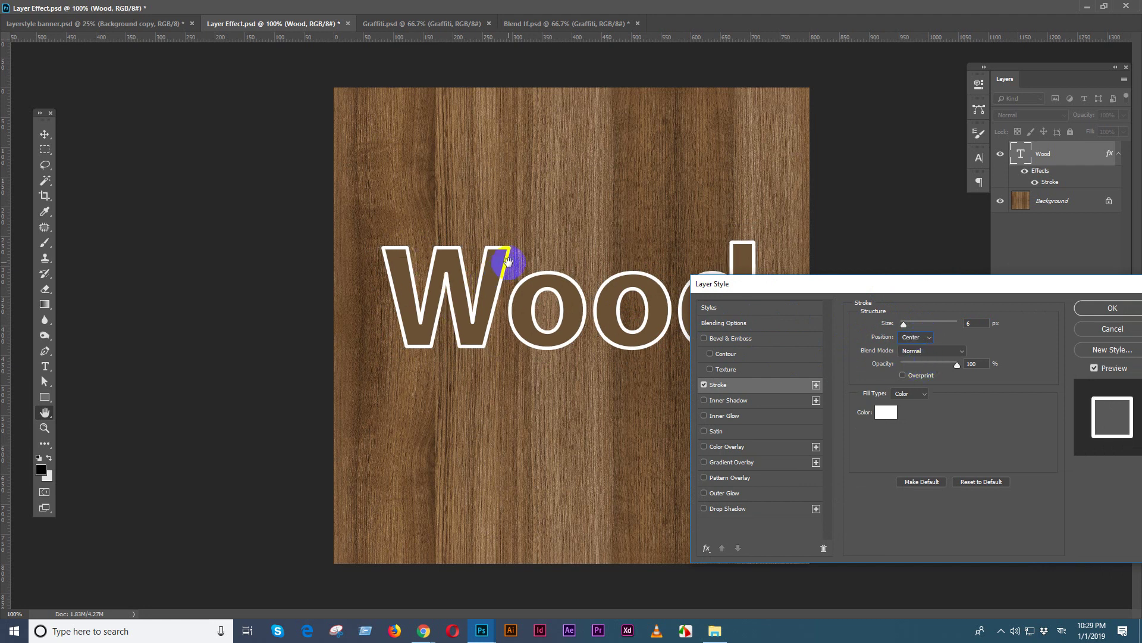
Try the Stroke position Outside at 16 px, and set it to Inside with a size of 13 px
left_click(930, 339)
left_click(925, 343)
left_click_drag(904, 325, 908, 325)
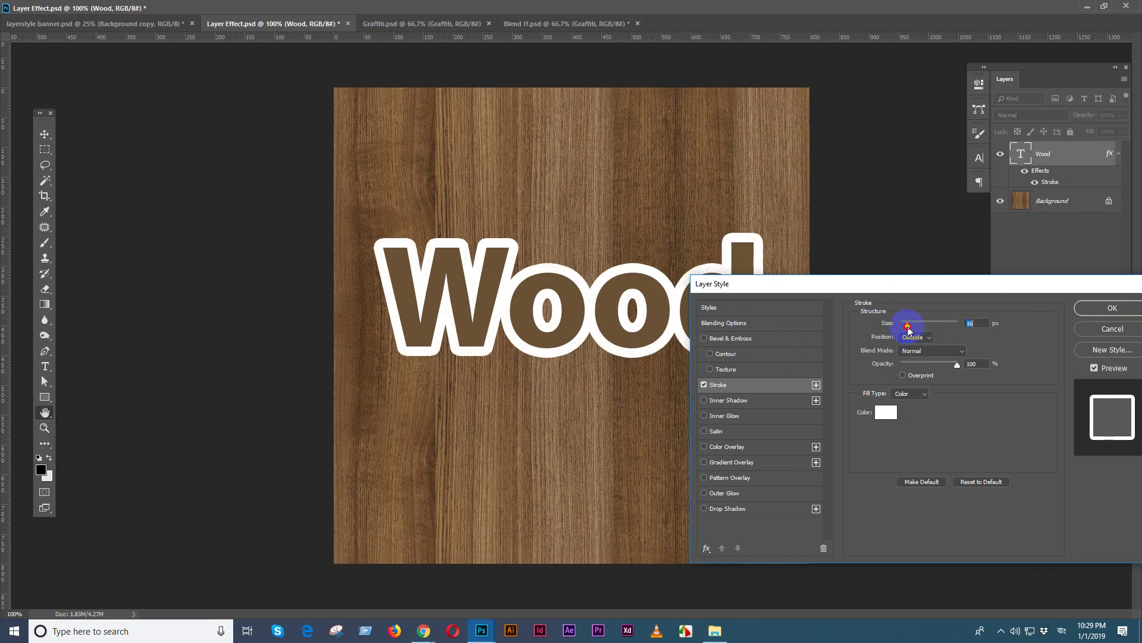
left_click(929, 337)
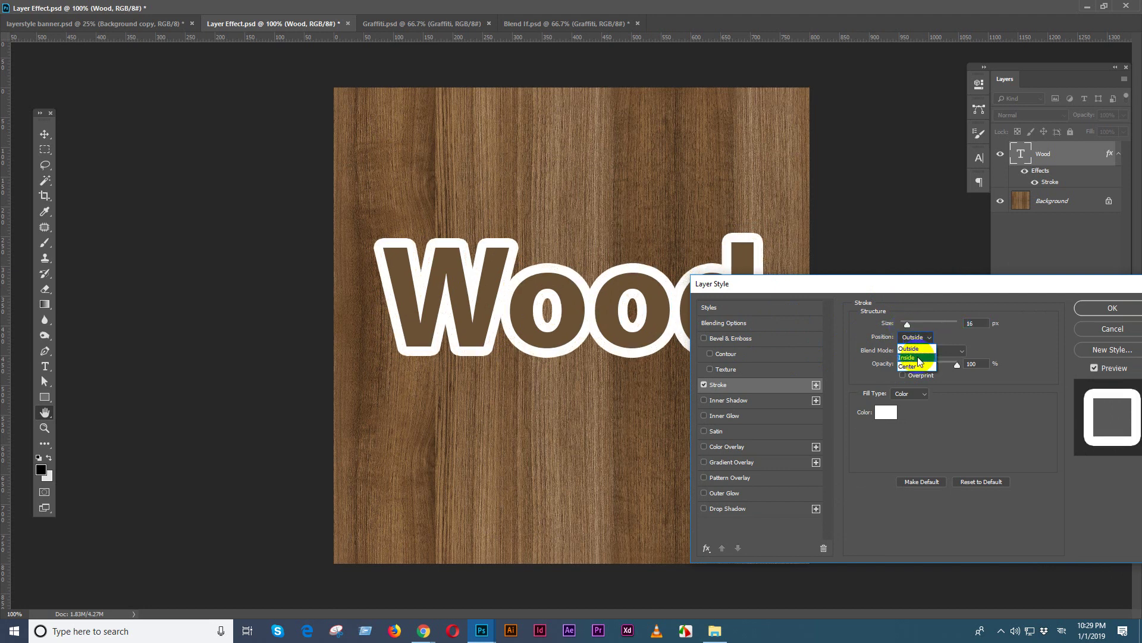
left_click(919, 359)
left_click_drag(907, 325, 908, 328)
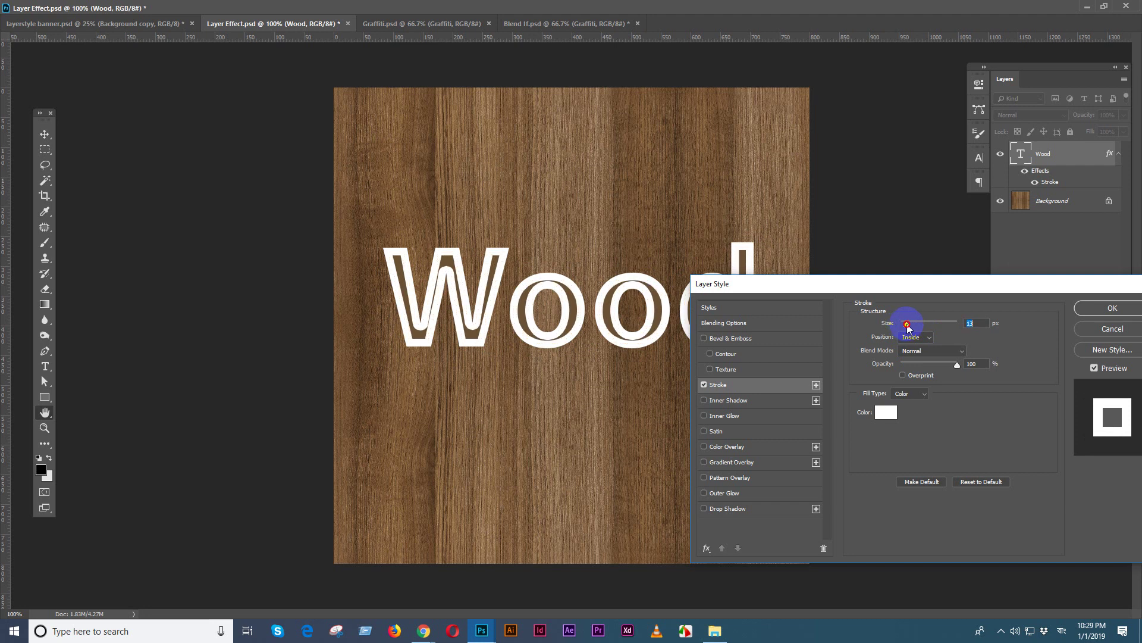
Try the Stroke position as Outside and settle on Center
left_click(924, 337)
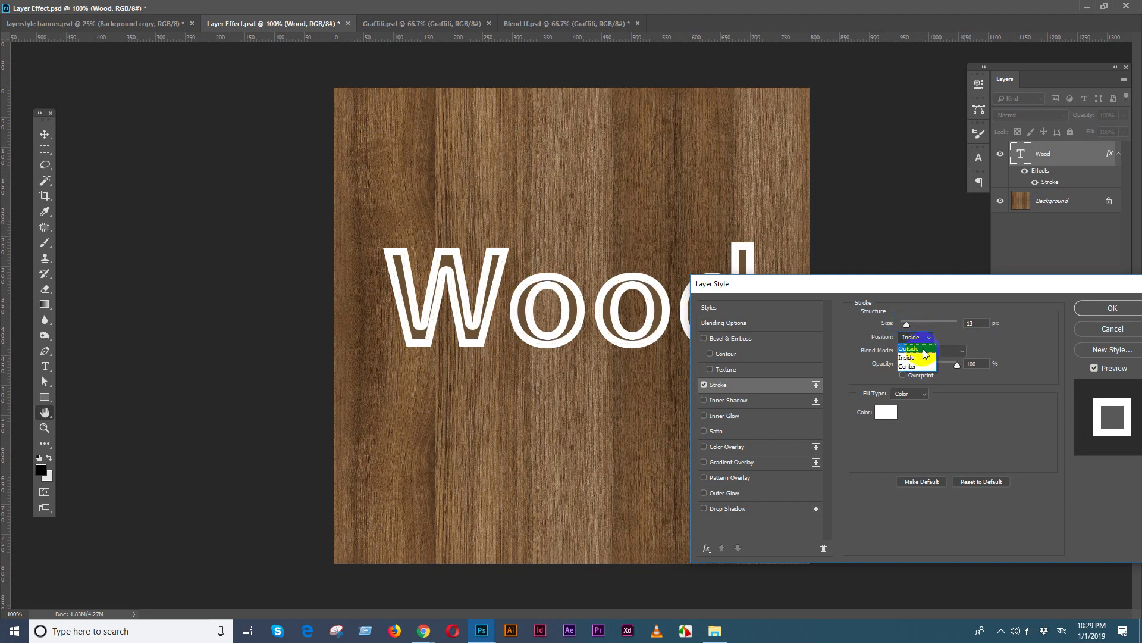
left_click(922, 348)
left_click(922, 337)
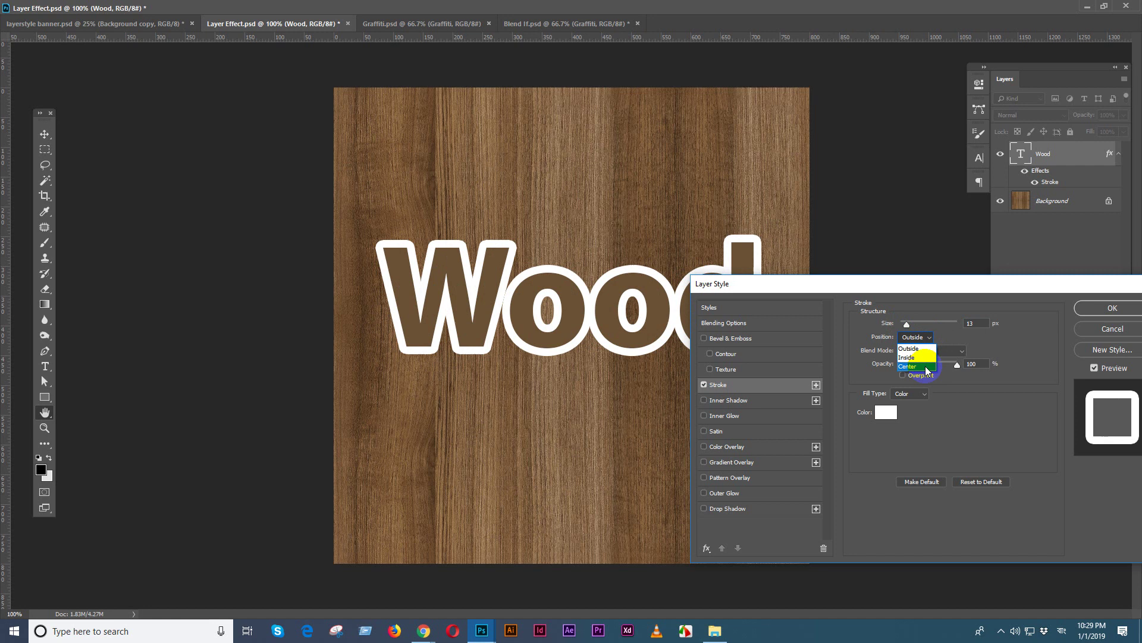
left_click(924, 366)
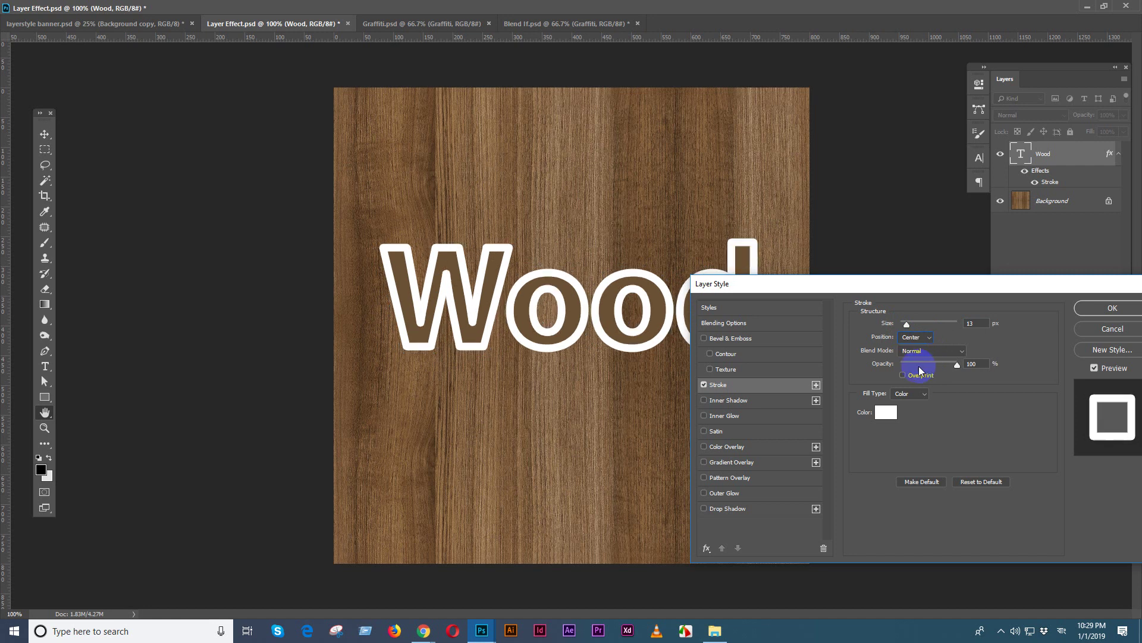
Cycle the Stroke blend mode from Normal through Darker Color to Color Dodge
left_click(954, 352)
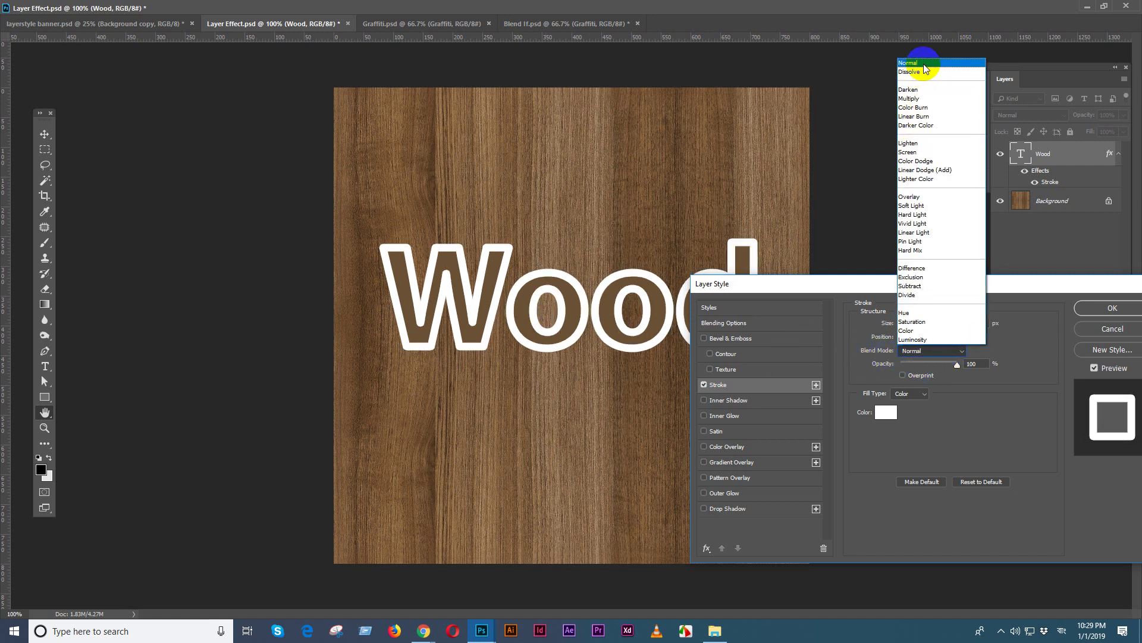
left_click(925, 64)
left_click(941, 353)
left_click(940, 352)
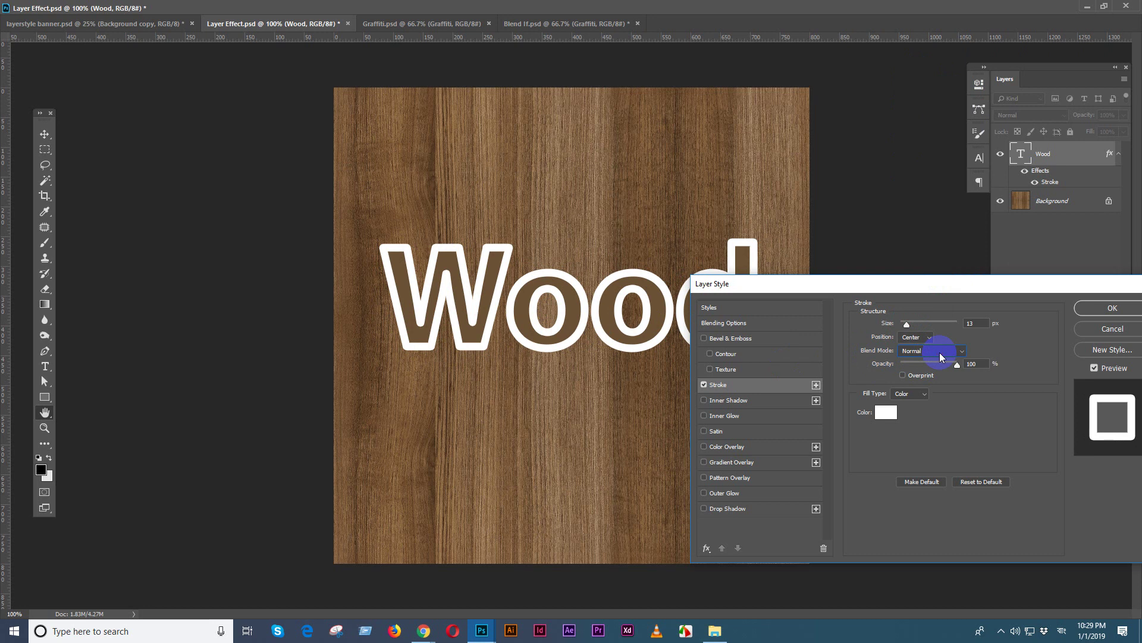
scroll(940, 353, "down", 2)
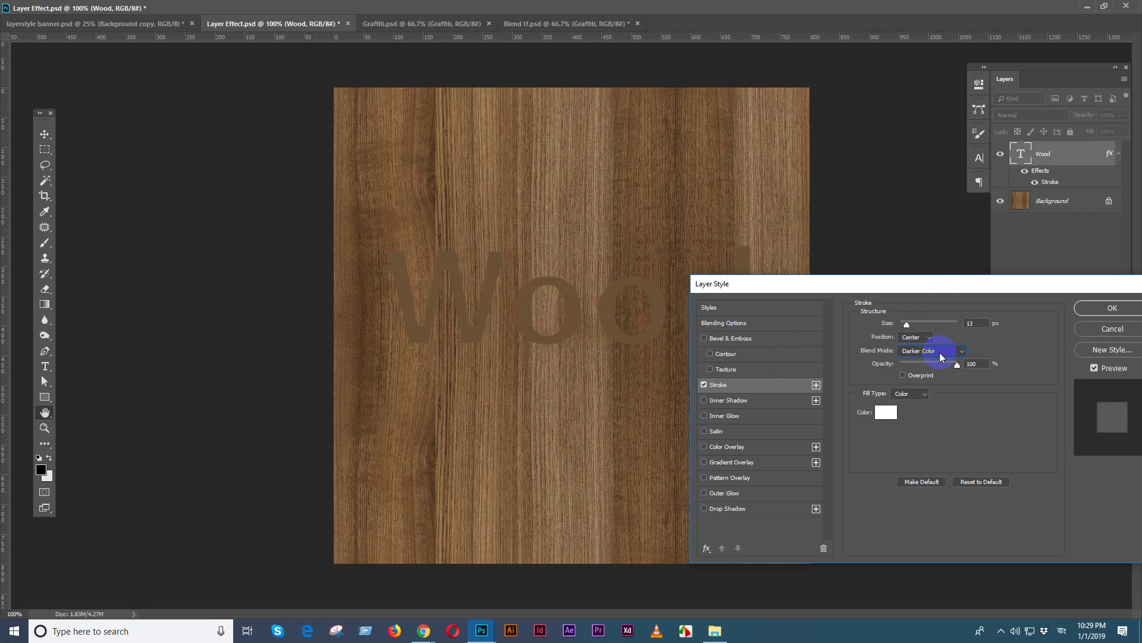
scroll(940, 352, "down", 4)
Change the stroke color to pure red and set its blend mode to Multiply
left_click(886, 411)
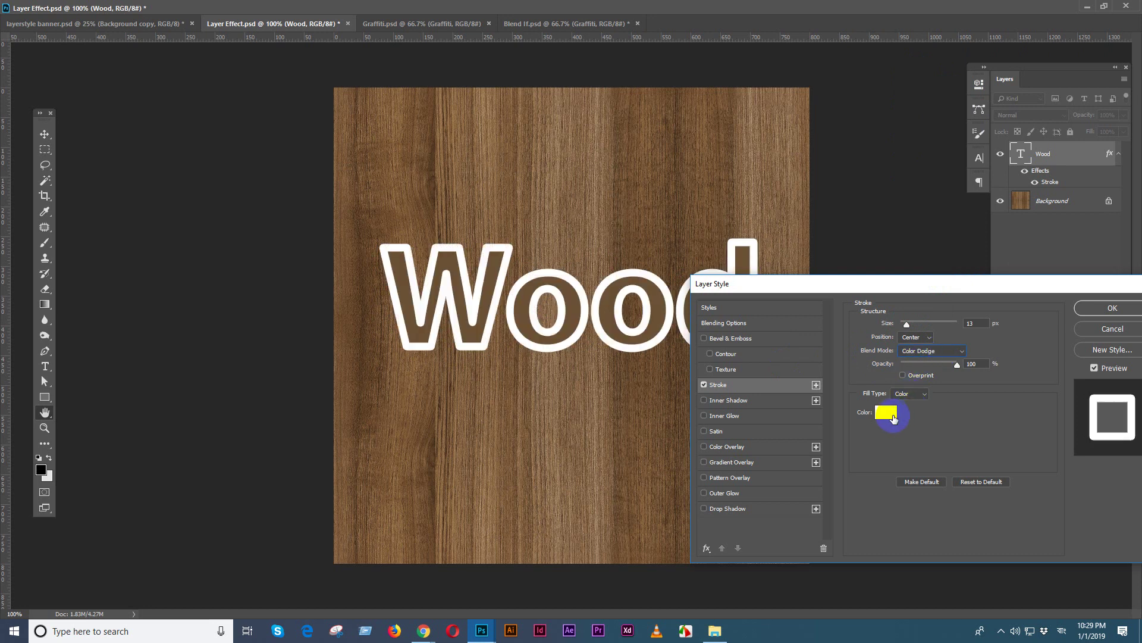
left_click(976, 318)
left_click(1086, 301)
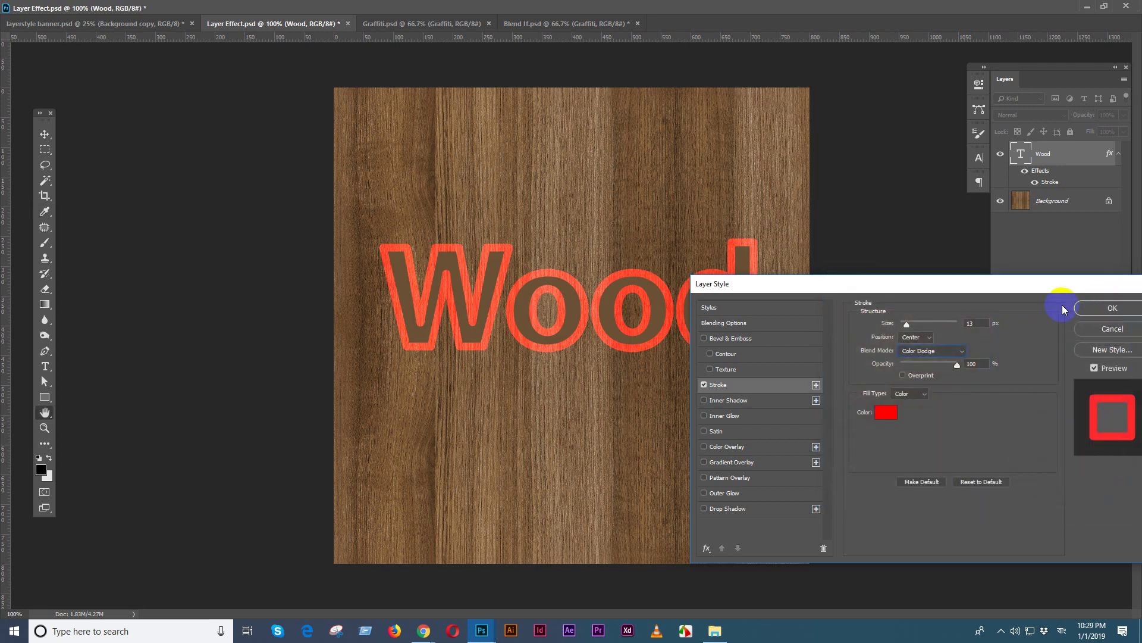
left_click(919, 352)
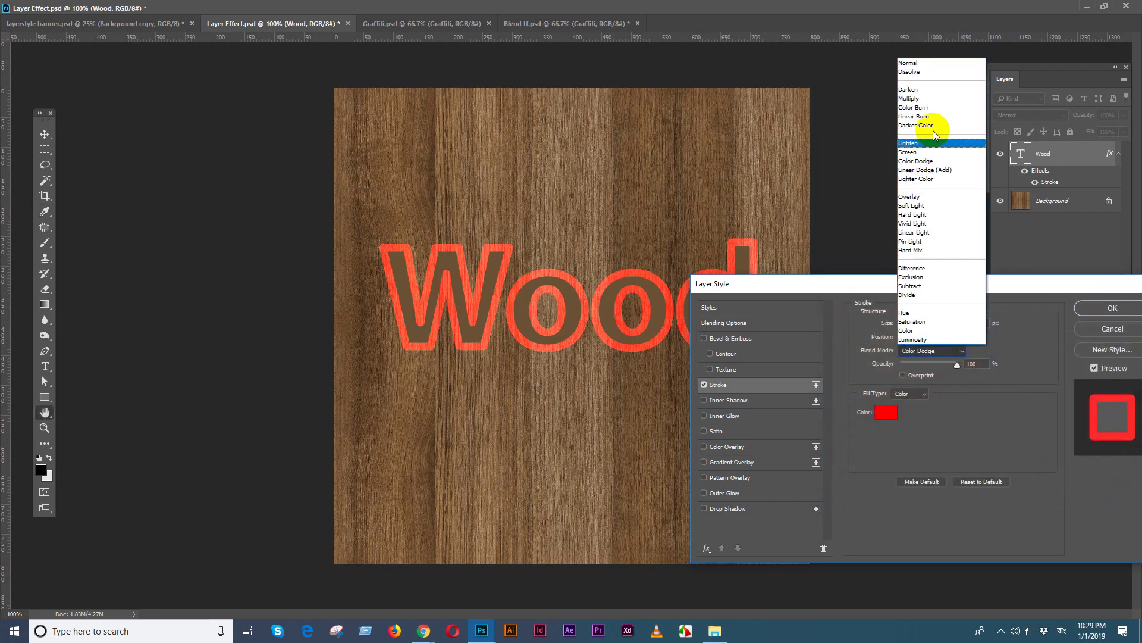
left_click(934, 97)
left_click(629, 317)
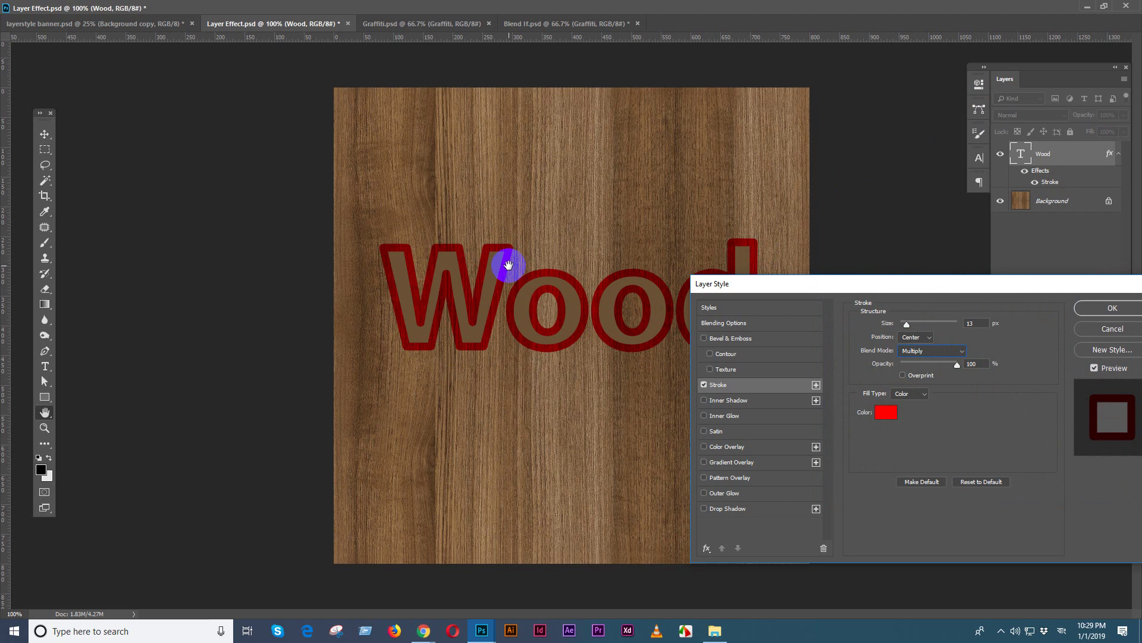
Cycle the red stroke's blend mode onward from Multiply through Darker Color and Soft Light to Vivid Light
left_click(927, 355)
left_click(926, 355)
key("Down")
key("Down")
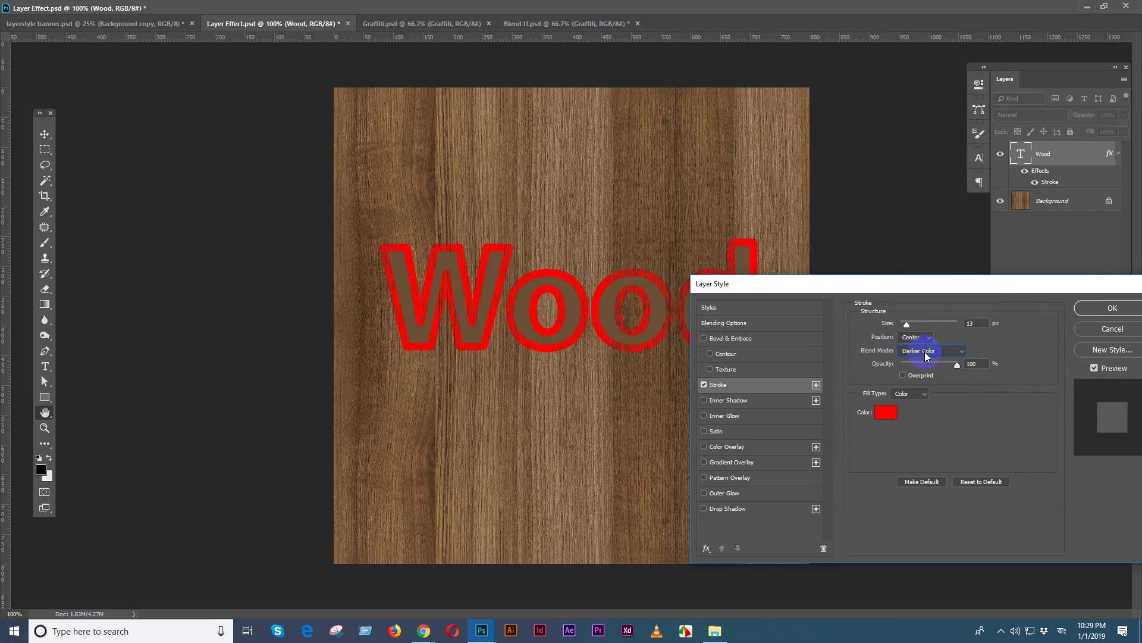
key("Down")
key("Down")
key("Down")
key("Down")
key("Down")
key("Down")
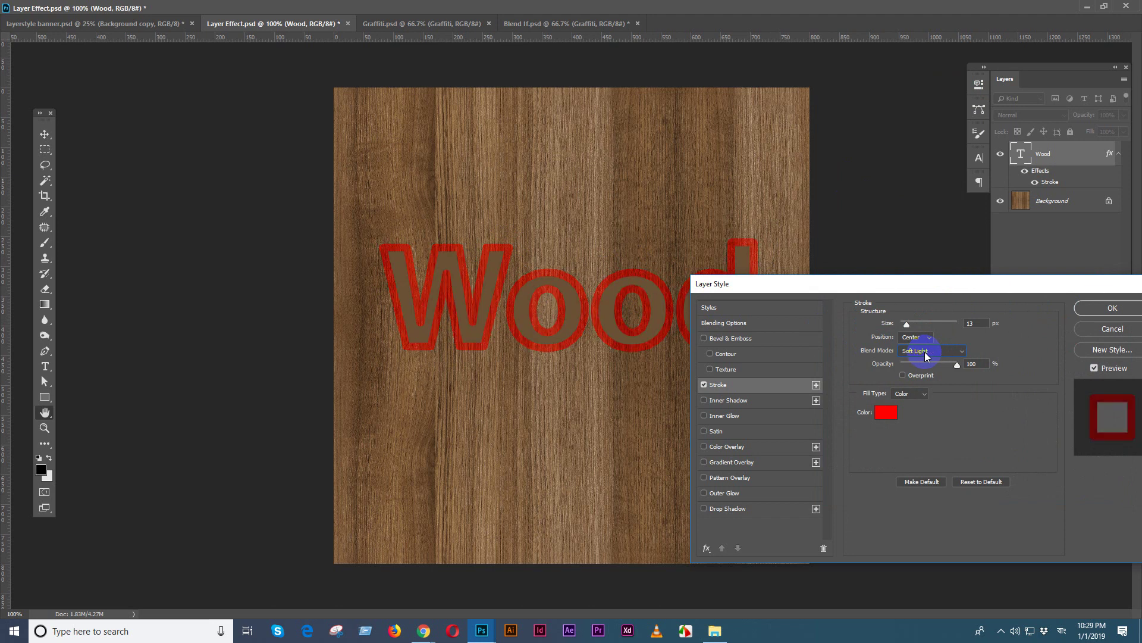
Set the stroke color to white (#ffffff)
left_click(886, 412)
left_click(827, 308)
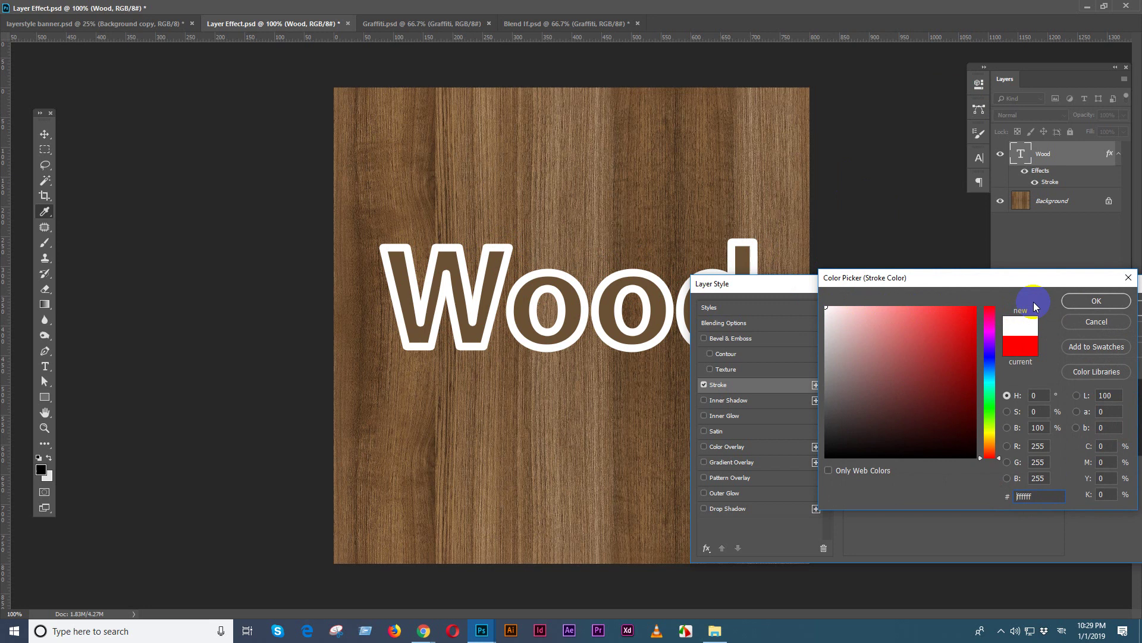
left_click(1097, 301)
Set the Stroke blend mode to Normal and lower its opacity to 52% and further down to the minimum
left_click(942, 354)
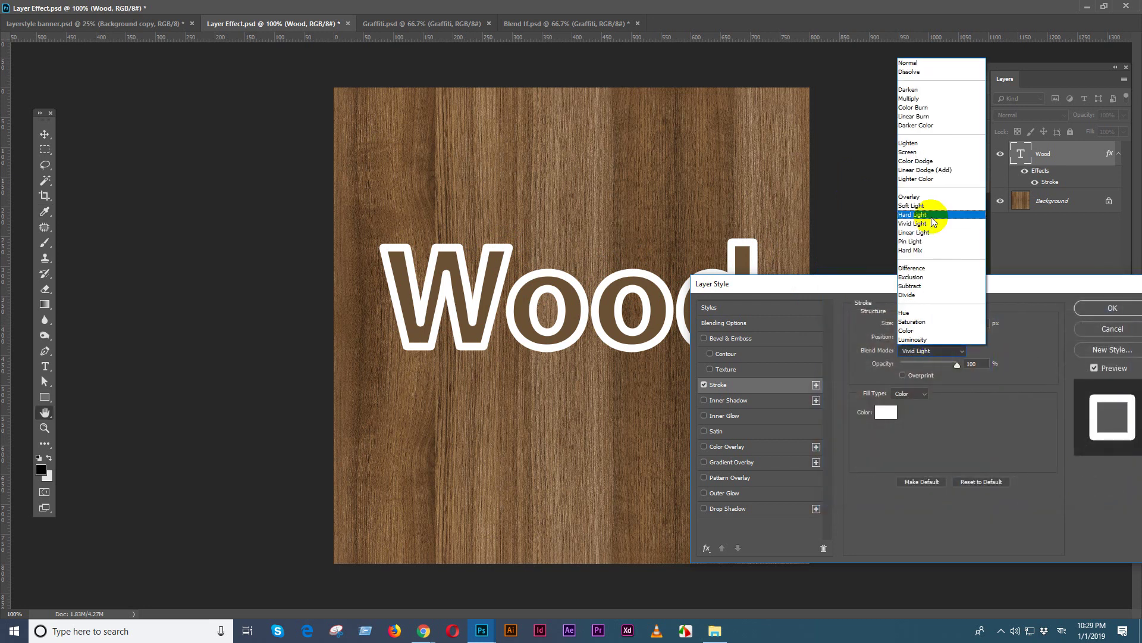
left_click(916, 73)
mouse_move(953, 369)
left_mouse_down()
mouse_move(901, 371)
mouse_move(932, 366)
left_mouse_up()
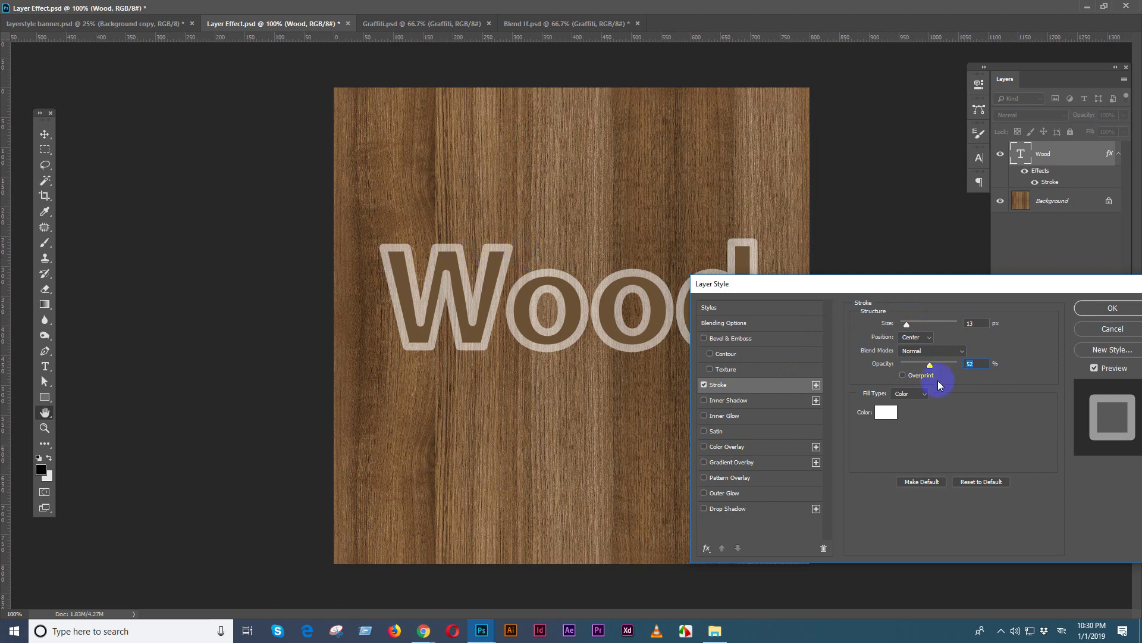
left_click_drag(930, 370, 900, 372)
Keep the stroke's fill type as Color, change its color to #d45555 and raise its opacity again
left_click(912, 395)
left_click(915, 406)
left_click(881, 410)
left_click(1088, 301)
left_click_drag(900, 363, 952, 362)
left_click(886, 417)
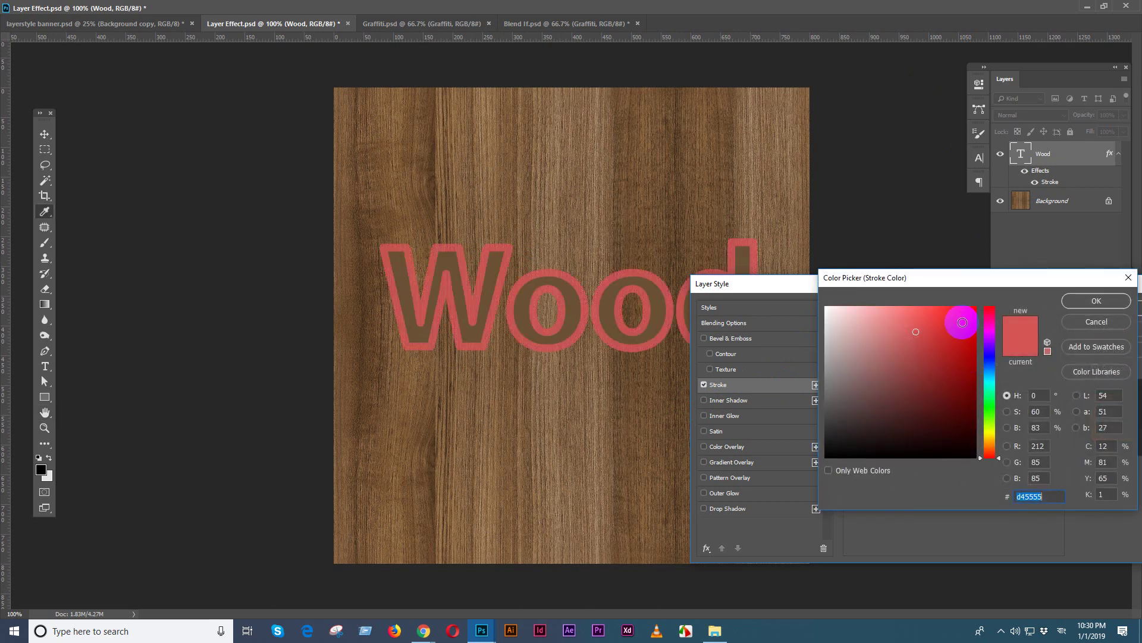
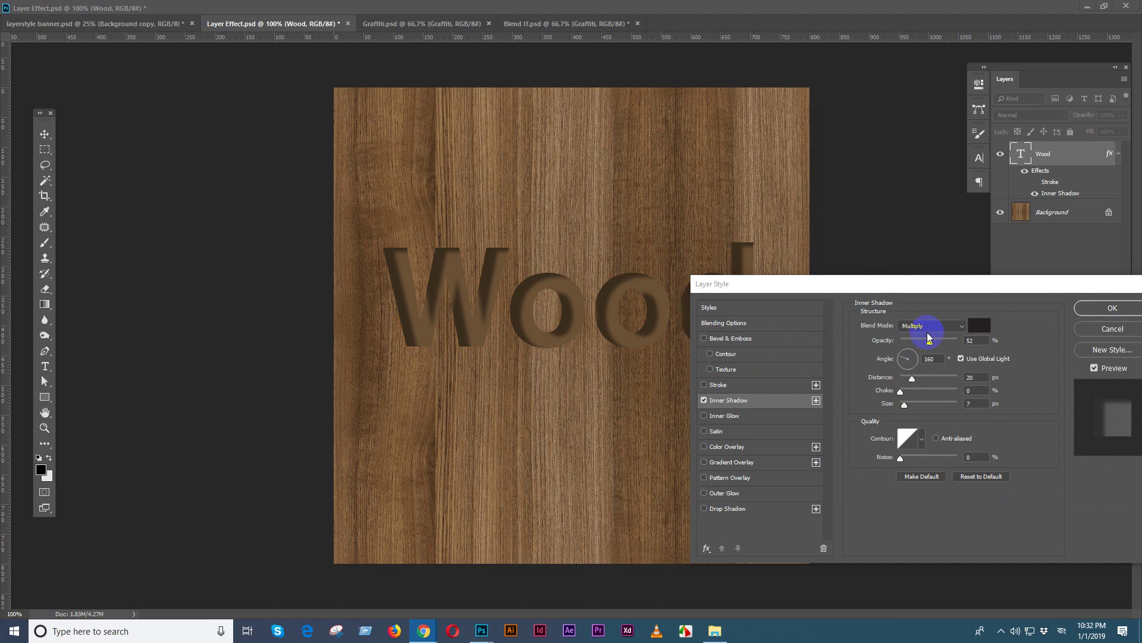
Set the Inner Shadow blend mode to Normal and reduce its distance and size to 0 px
left_click(932, 326)
left_click(933, 338)
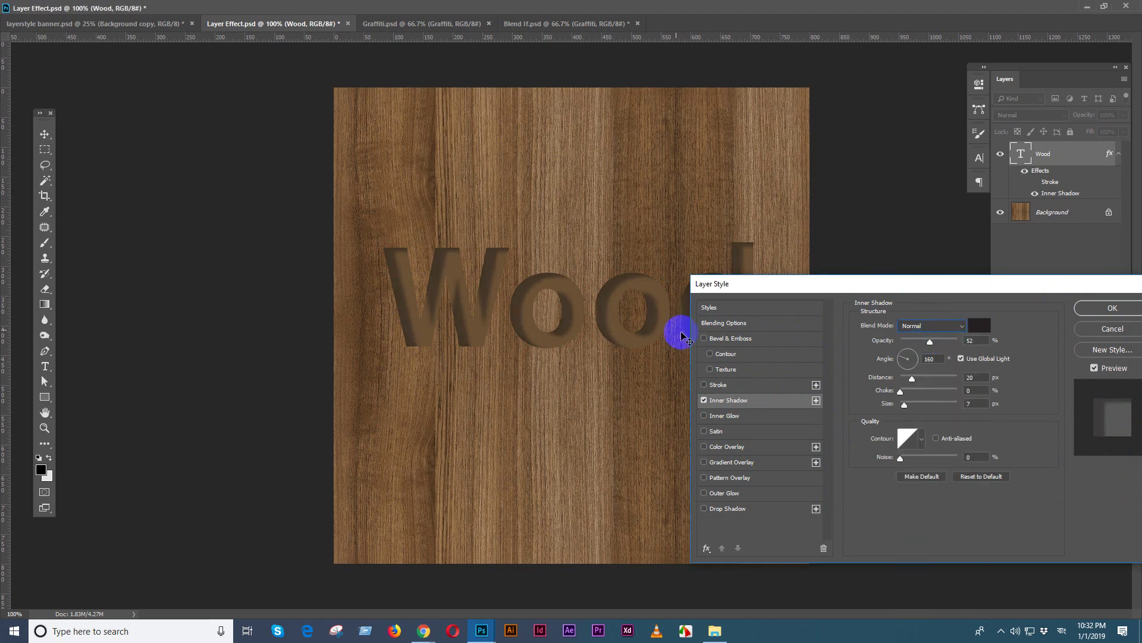
left_click_drag(912, 377, 900, 377)
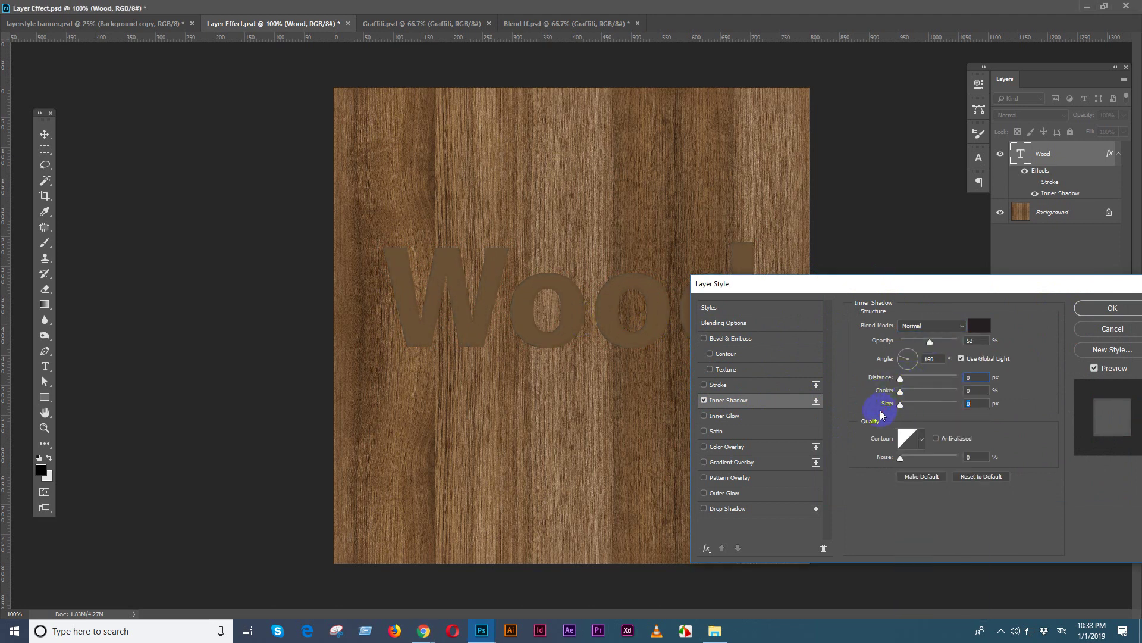
Set the Inner Shadow angle to 90° and reset the effect's settings to default
double_click(935, 359)
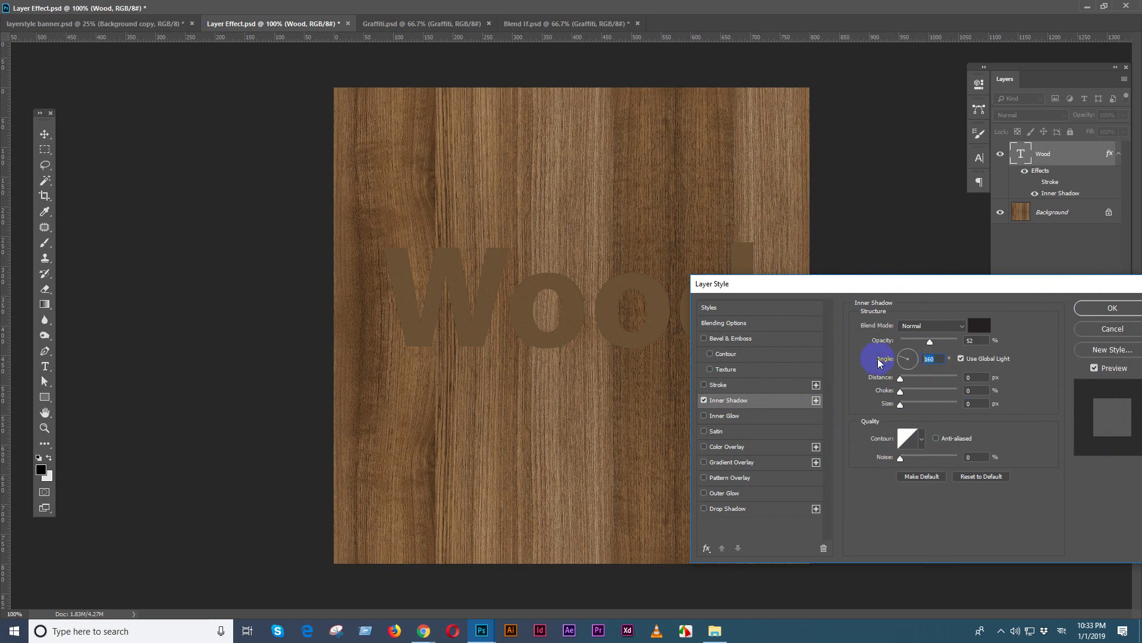
type("90")
double_click(942, 366)
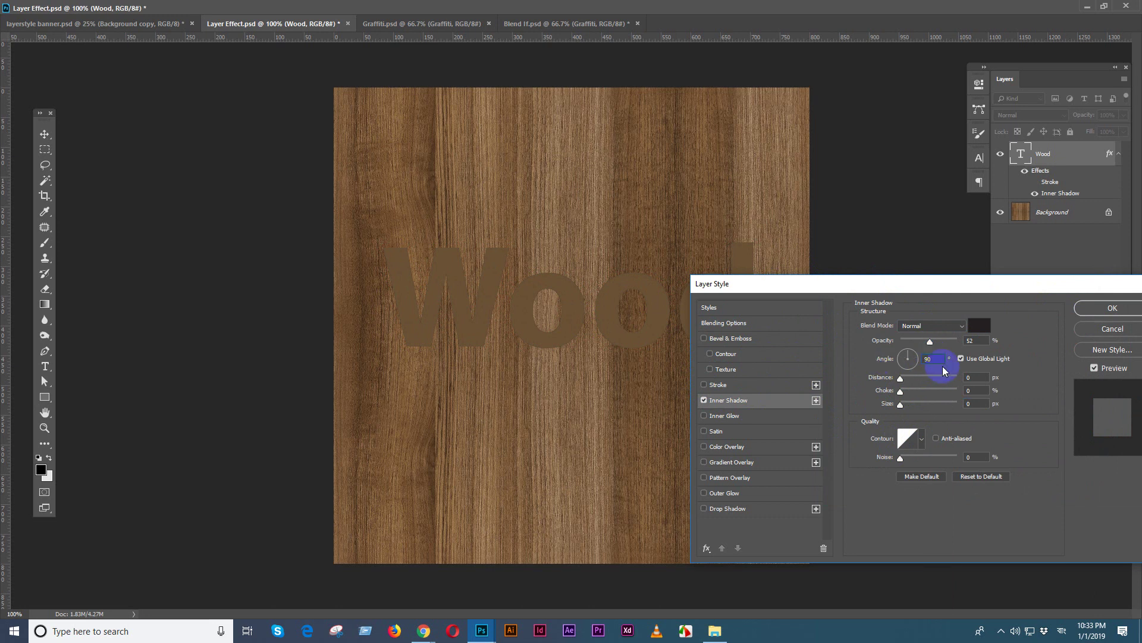
left_click(980, 483)
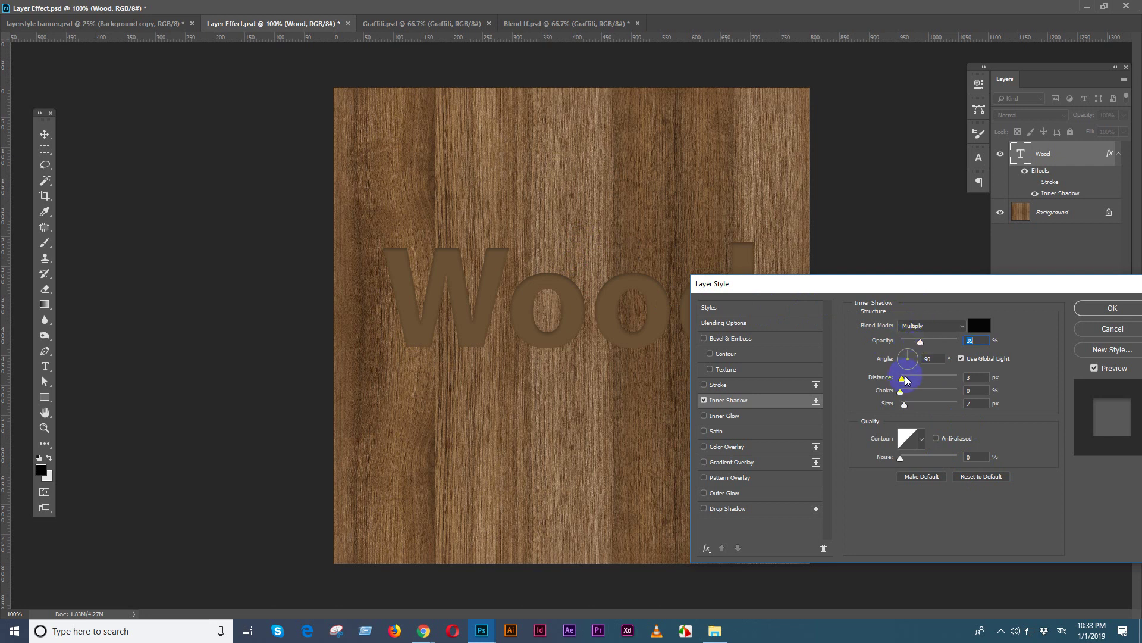
Set the Inner Shadow blend mode to Normal and its opacity to 100%
left_click(931, 326)
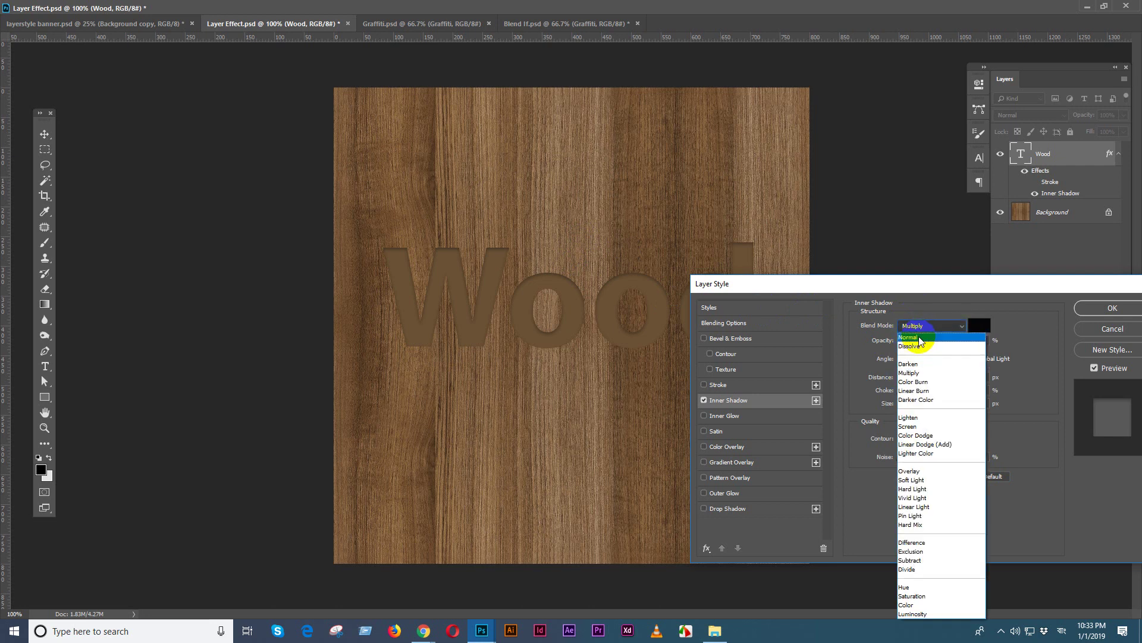
left_click(911, 326)
left_click(921, 342)
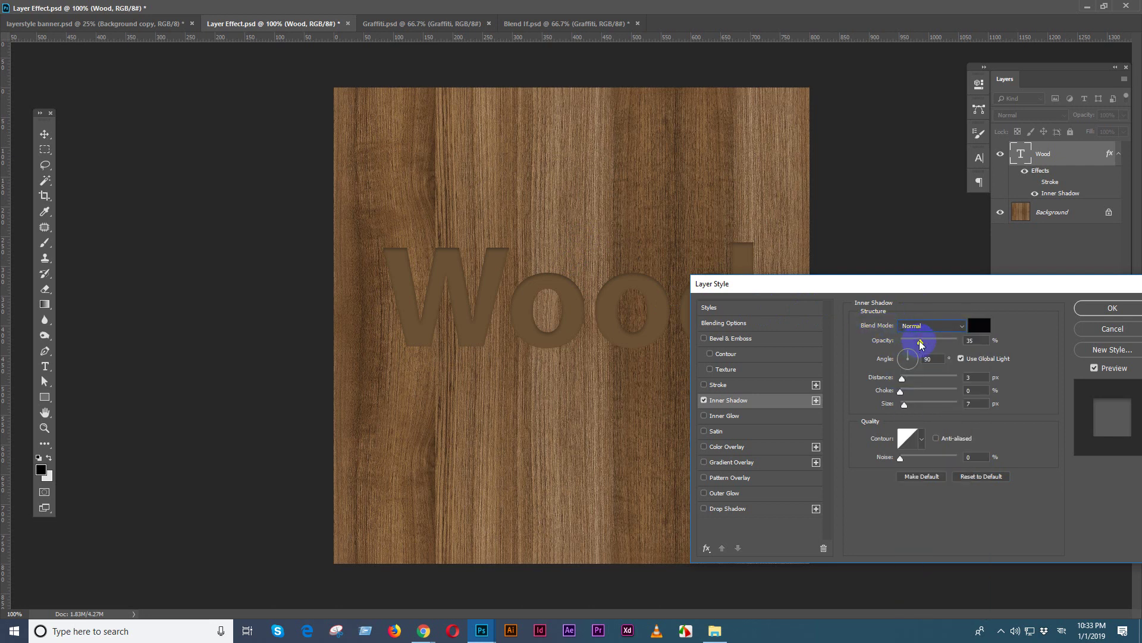
left_click_drag(927, 345, 965, 341)
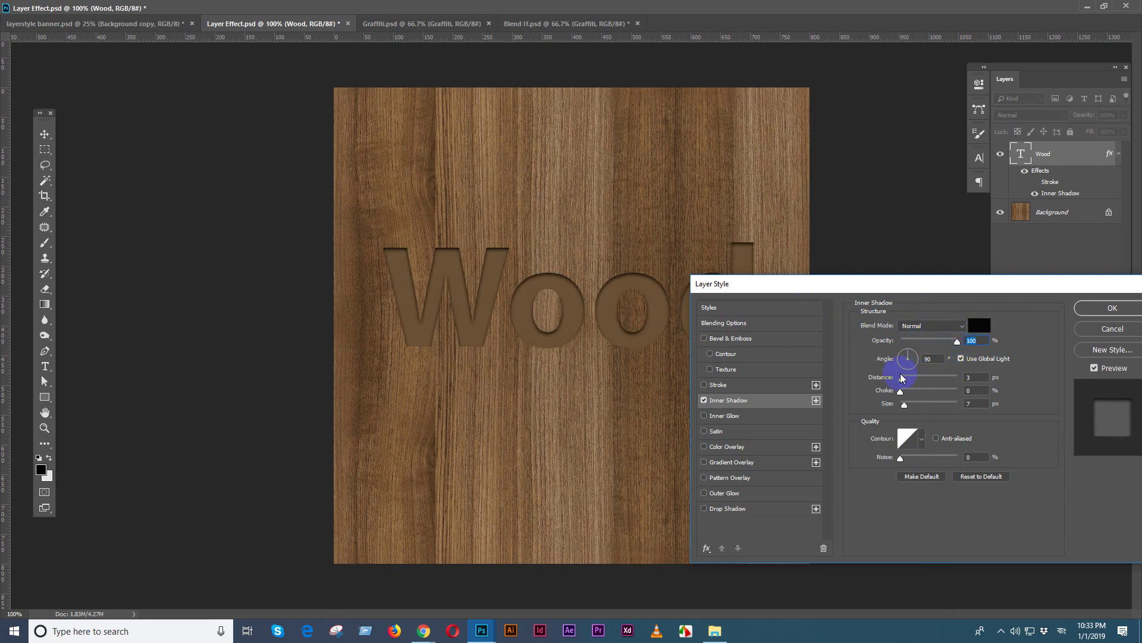
Try an Inner Shadow distance of 10 px, and reduce both its size and distance to 0 px
left_click_drag(903, 383, 909, 382)
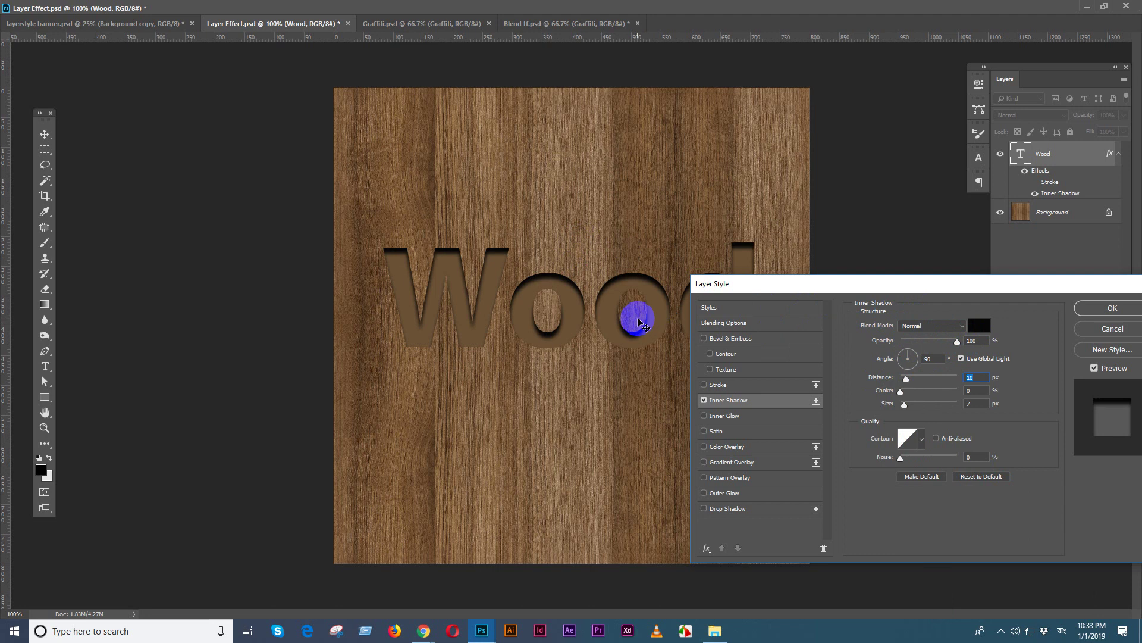
left_click_drag(905, 407, 900, 409)
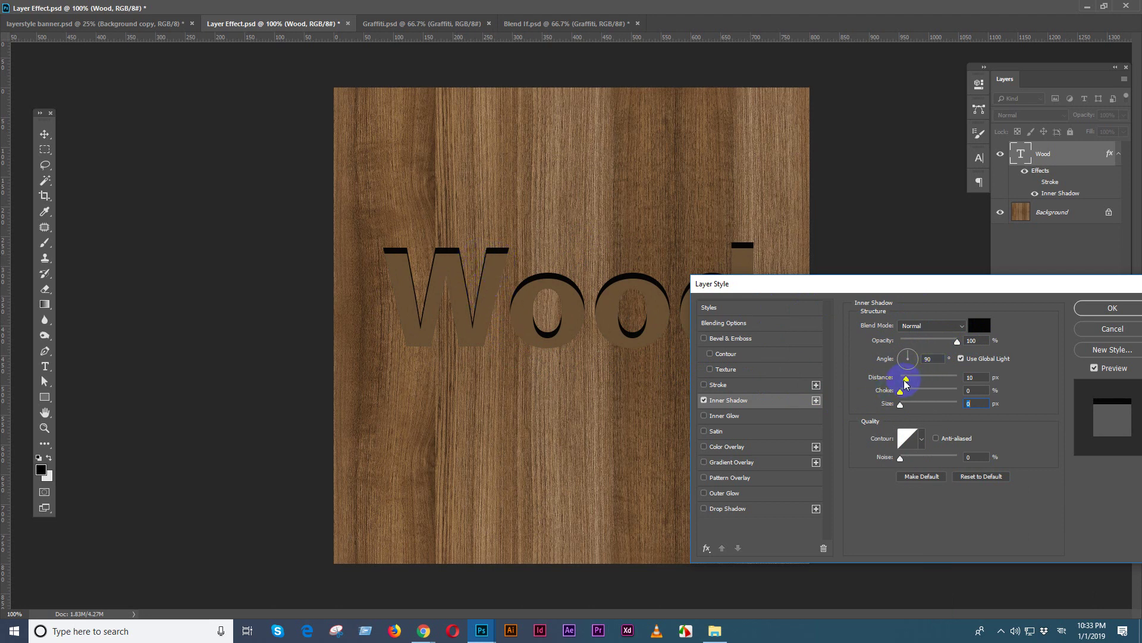
mouse_move(906, 378)
left_mouse_down()
mouse_move(921, 381)
mouse_move(901, 379)
left_mouse_up()
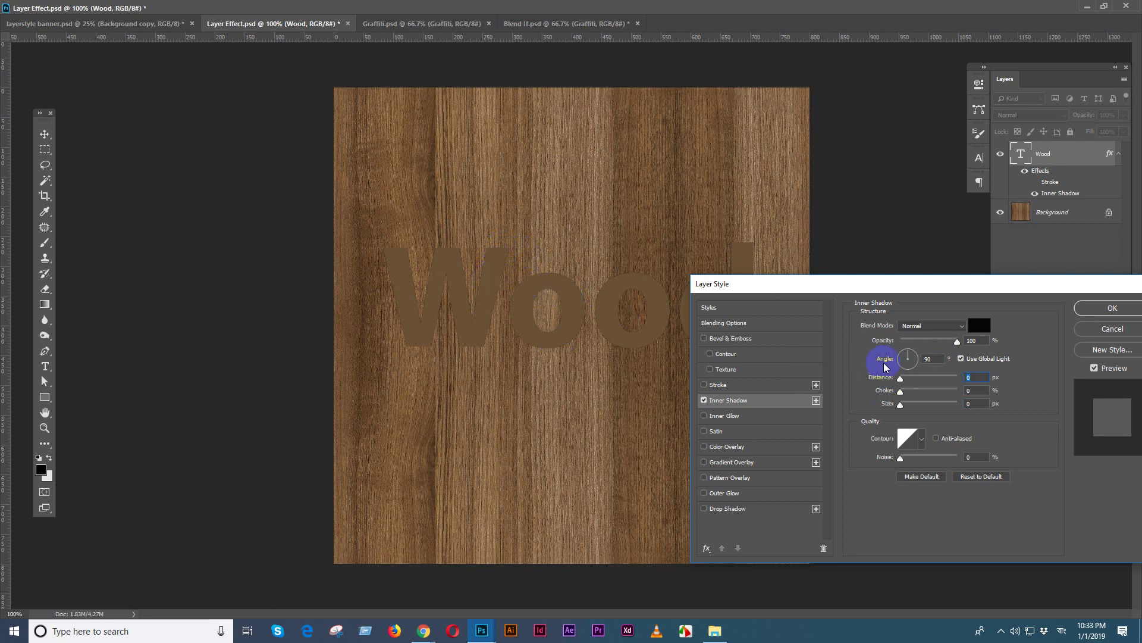
Set the Inner Shadow distance to 9 px and try brighter shadow colours, confirming yellow #ffe400
left_click_drag(907, 384, 913, 382)
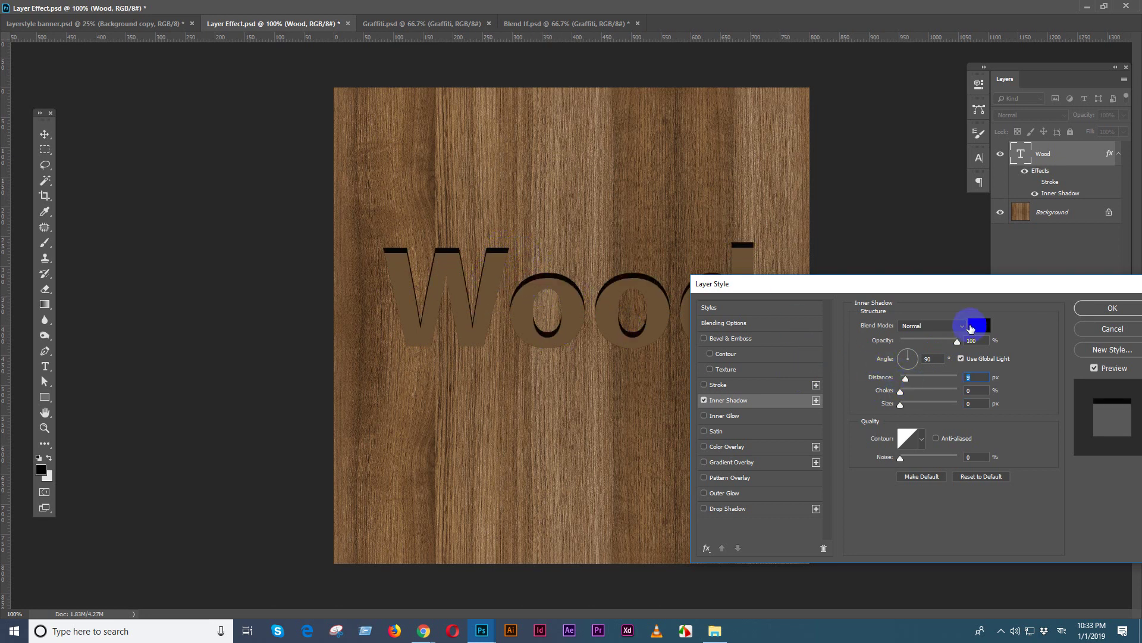
left_click(980, 325)
left_click(976, 307)
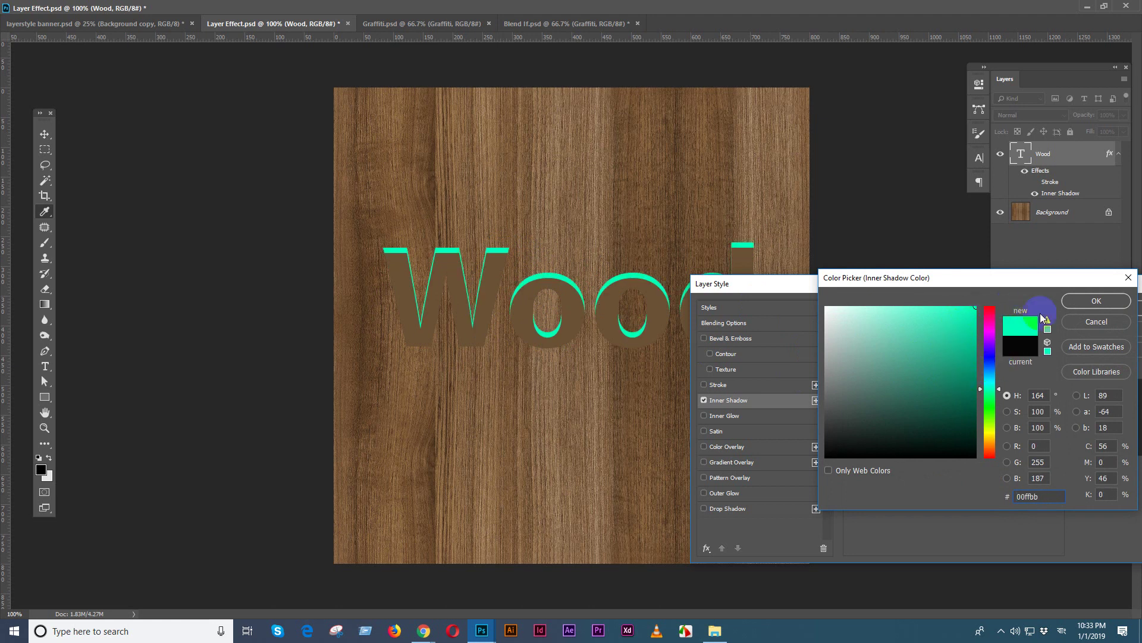
left_click_drag(983, 374, 974, 314)
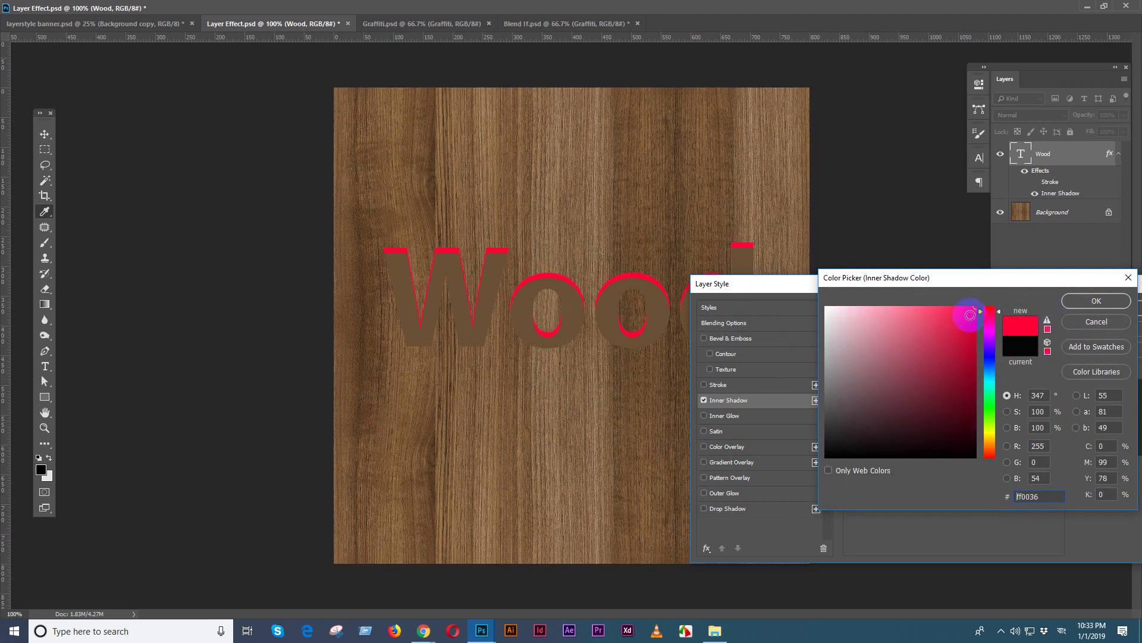
left_click(990, 436)
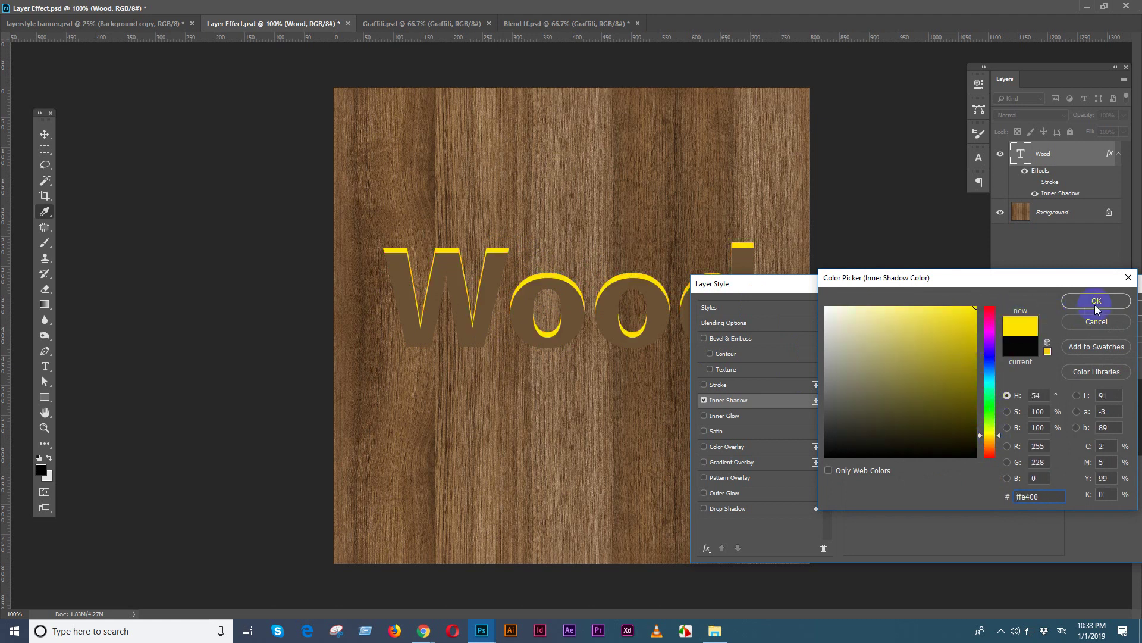
left_click(1096, 303)
Recolour the Inner Shadow near-black and set its distance to 17 px, choke to 22% and size to 10 px
left_click(986, 324)
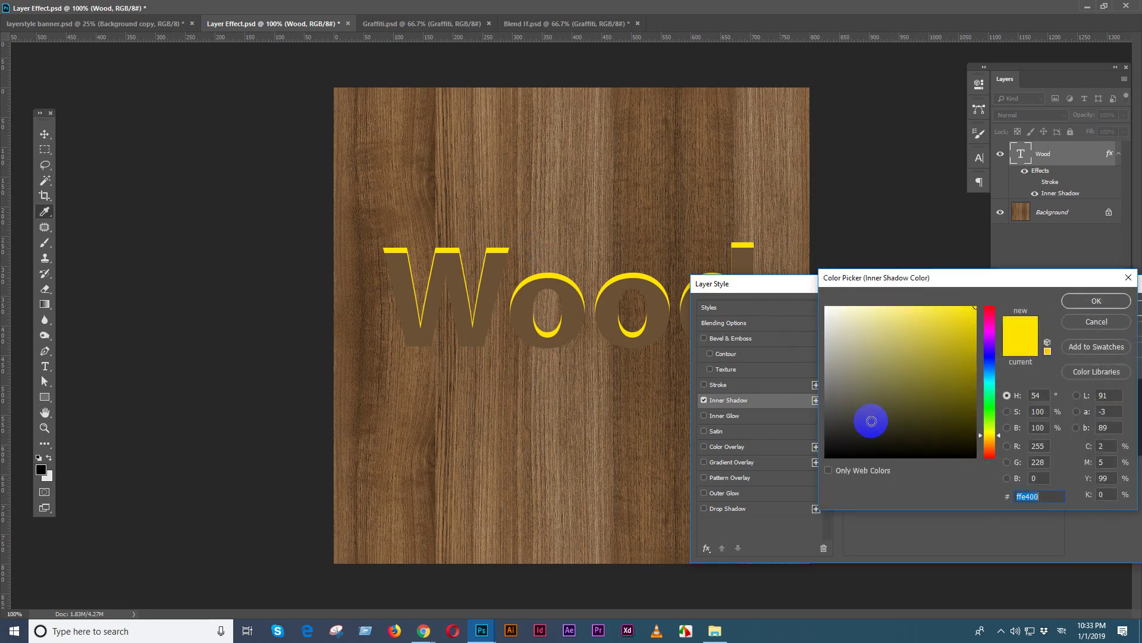
left_click(827, 454)
left_click(1095, 303)
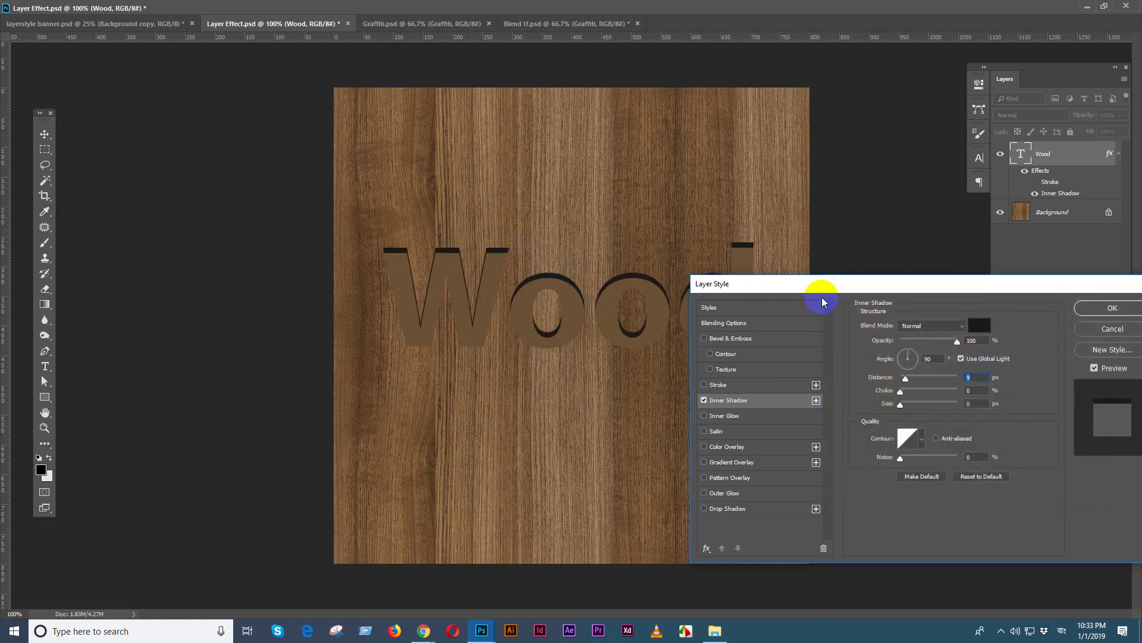
left_click_drag(823, 284, 898, 214)
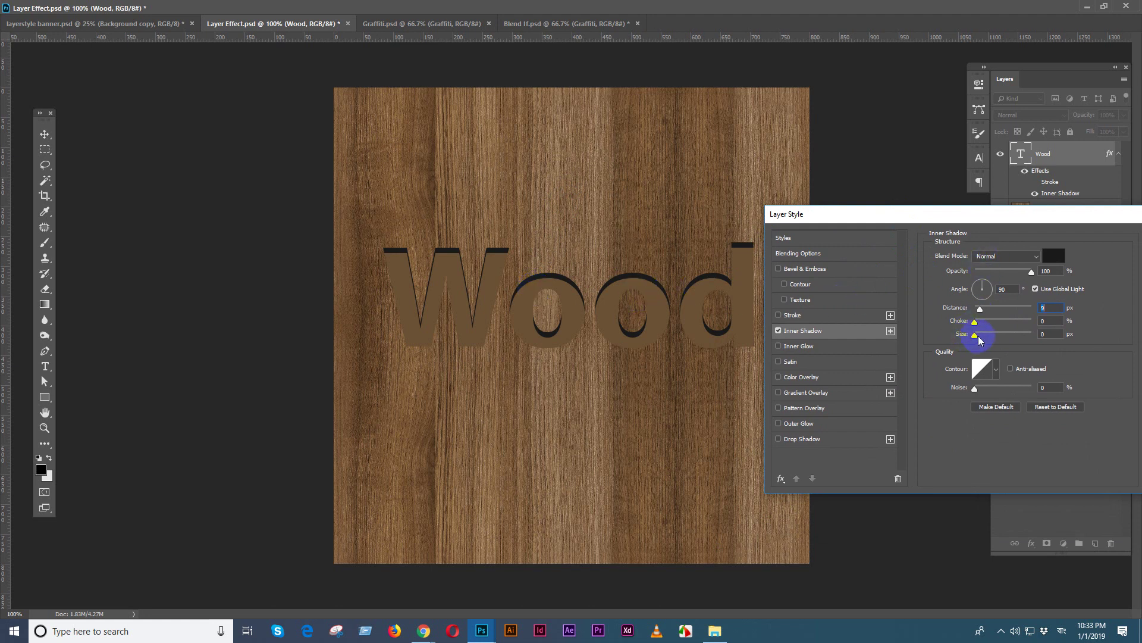
mouse_move(975, 335)
left_mouse_down()
mouse_move(984, 336)
mouse_move(985, 309)
mouse_move(986, 323)
left_mouse_up()
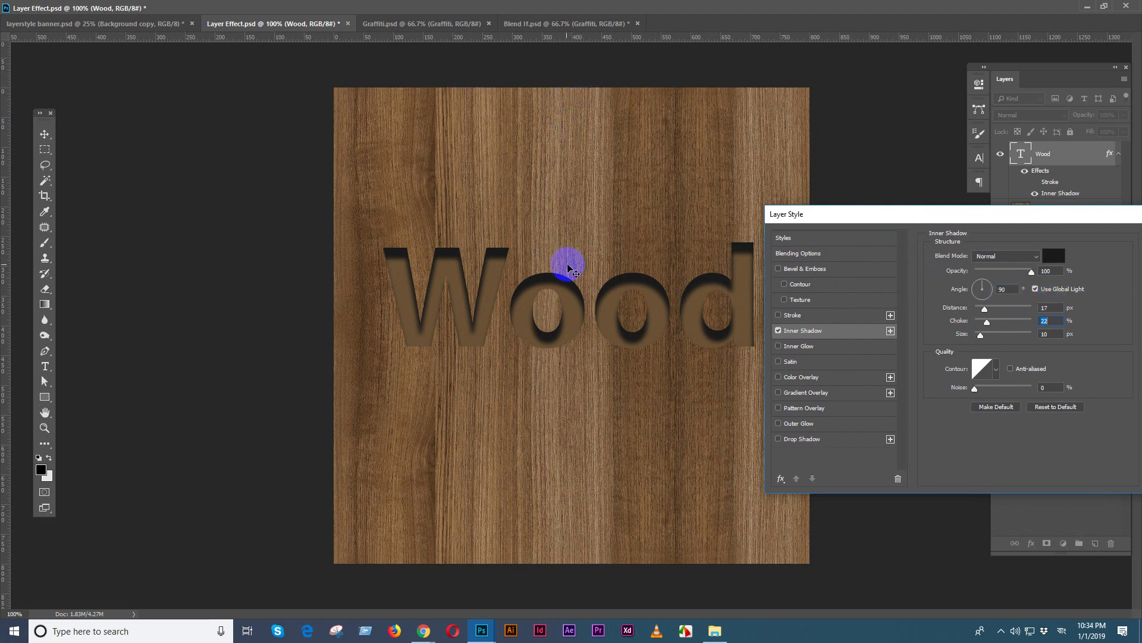
Try Inner Shadow angles of 180°, 360° and -90°, and leave the angle at 8°
left_click(1003, 289)
type("180")
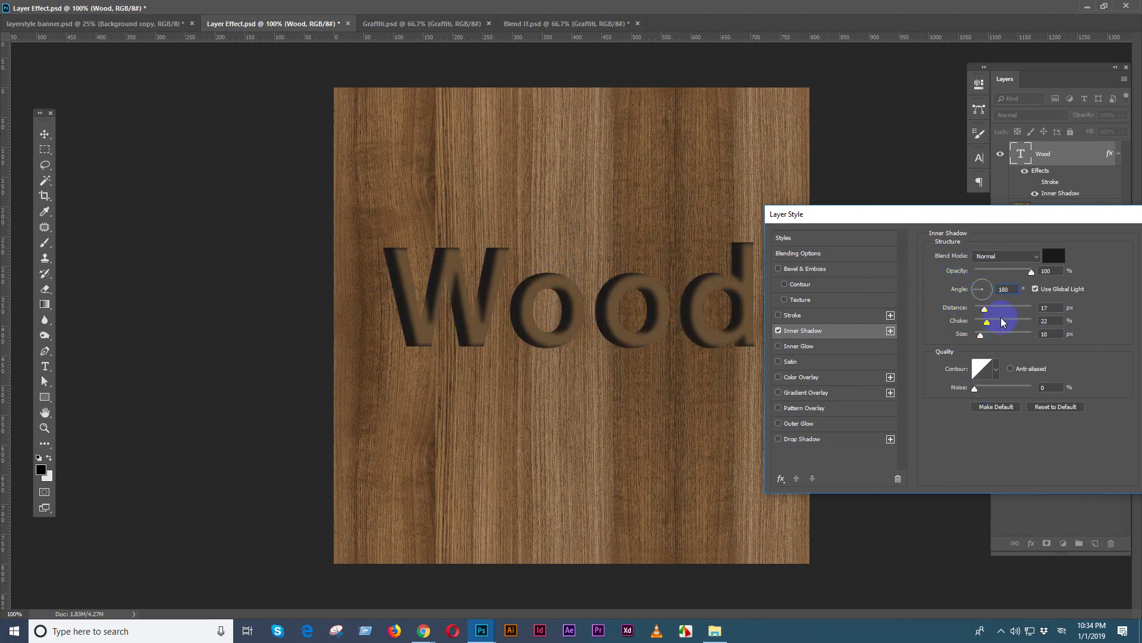
key("BackSpace")
key("BackSpace")
key("BackSpace")
type("360")
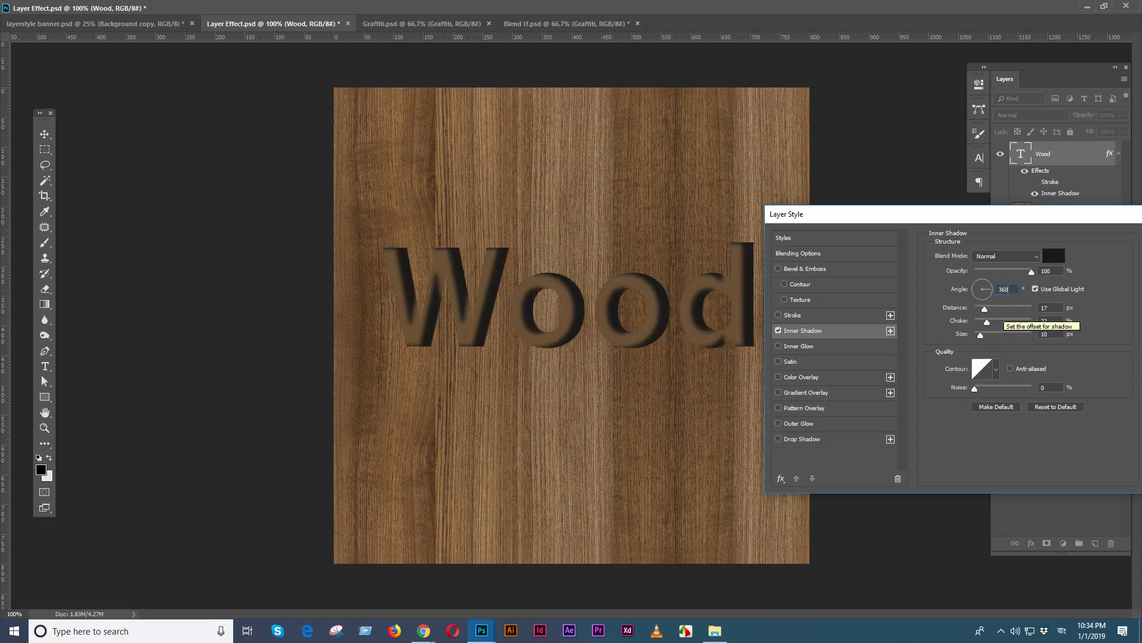
left_click(982, 302)
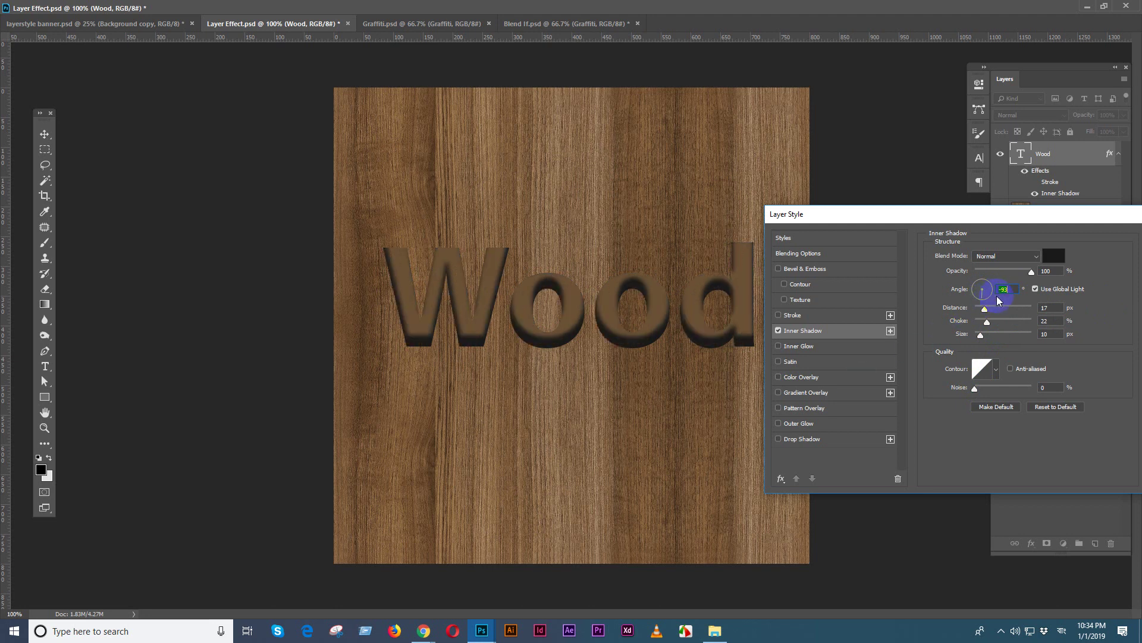
type("-90")
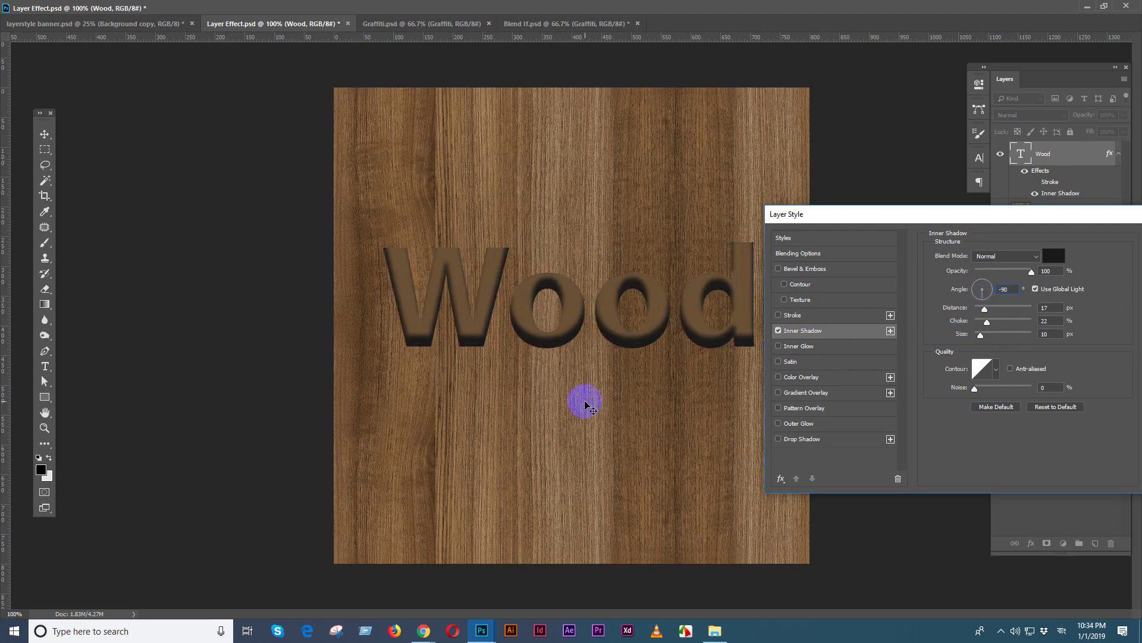
left_click(993, 292)
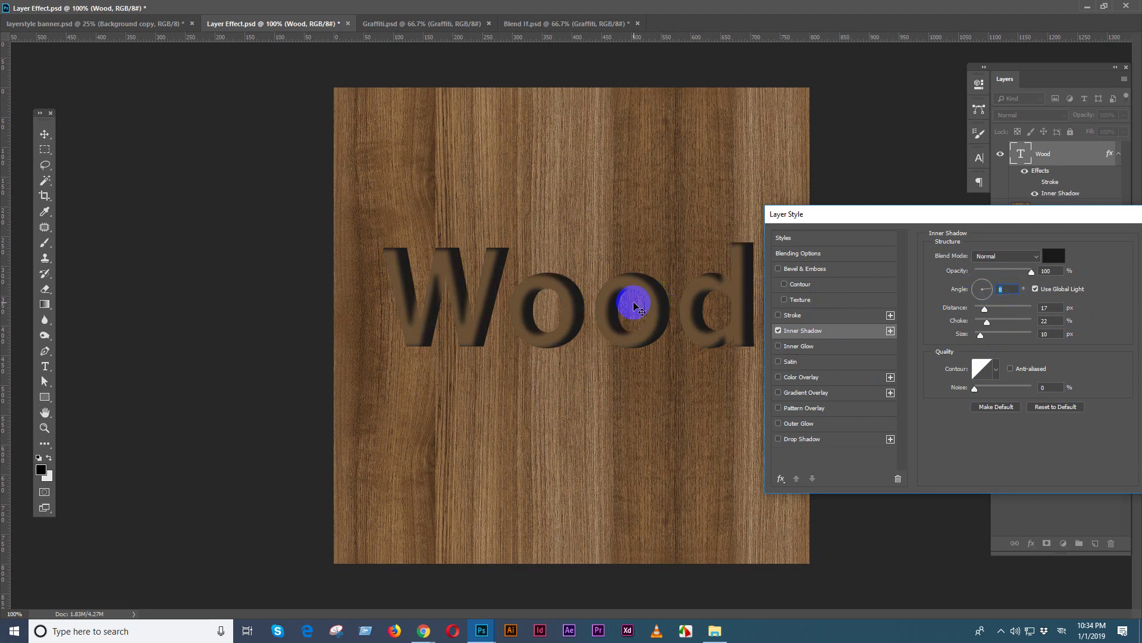
Try several Inner Shadow contours, keep the rounded curve, and leave the Outer Glow effect disabled
left_click(995, 370)
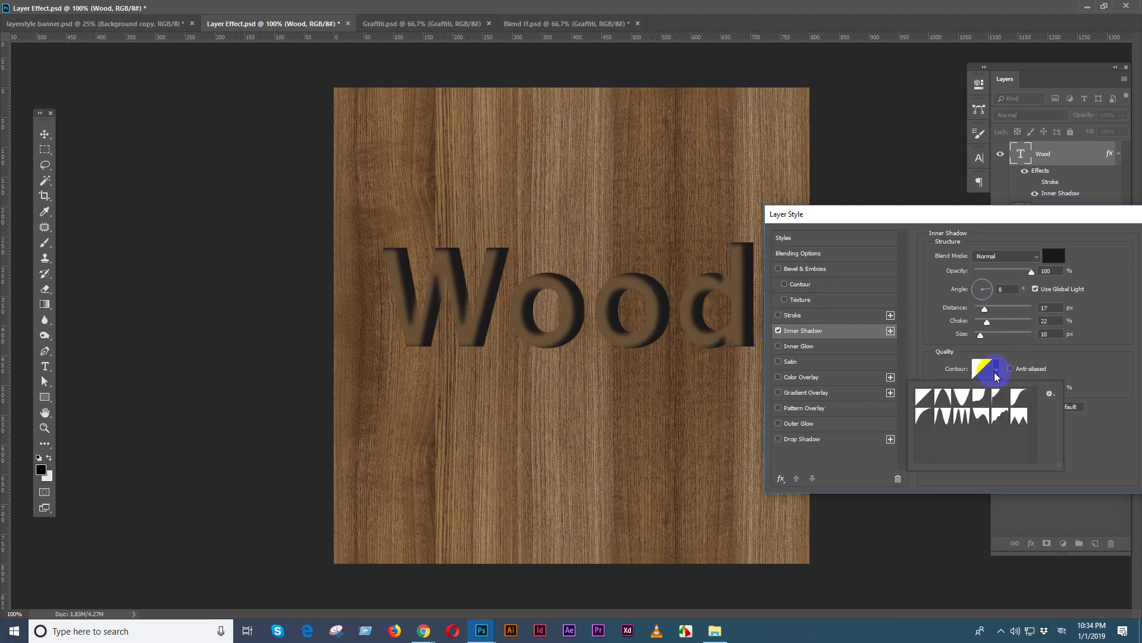
left_click(962, 395)
left_click(955, 422)
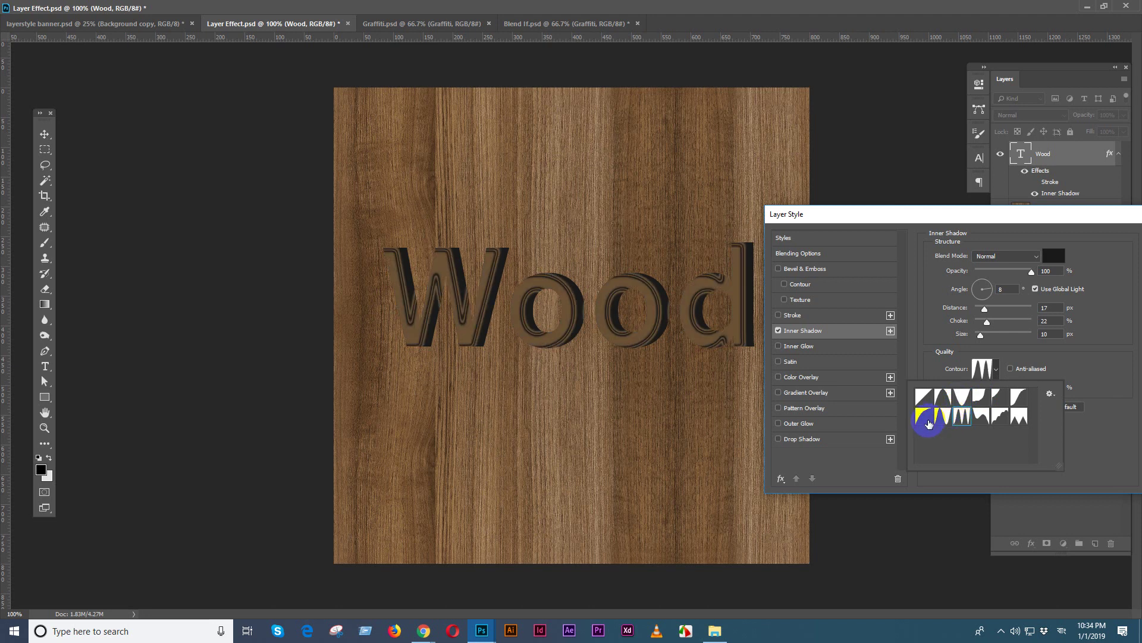
left_click(890, 428)
left_click(887, 423)
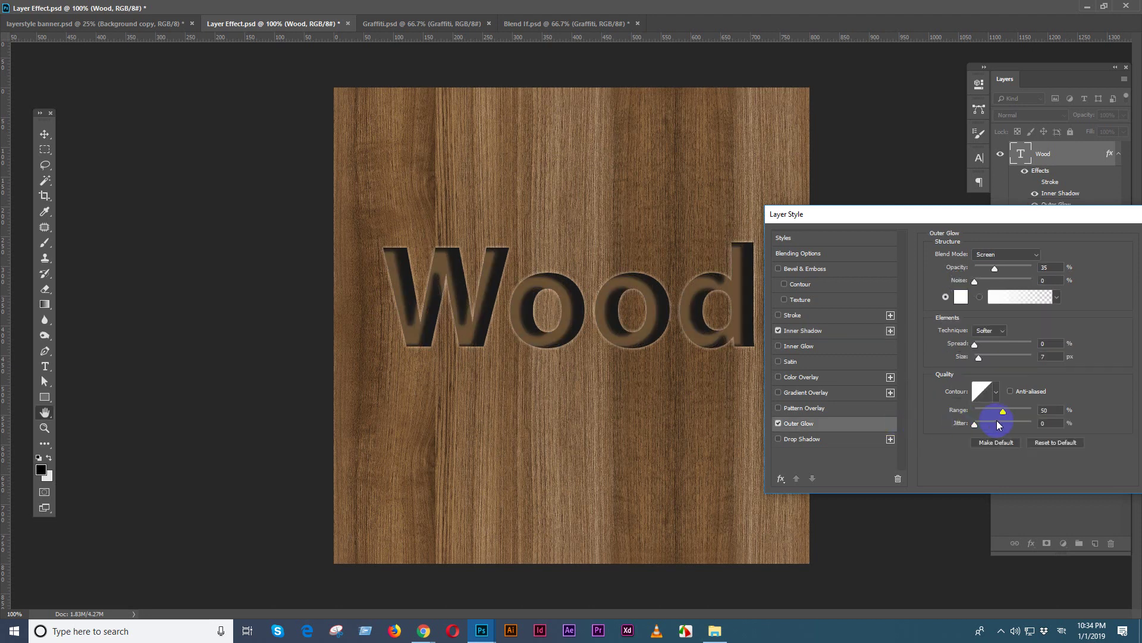
left_click(803, 330)
left_click(778, 423)
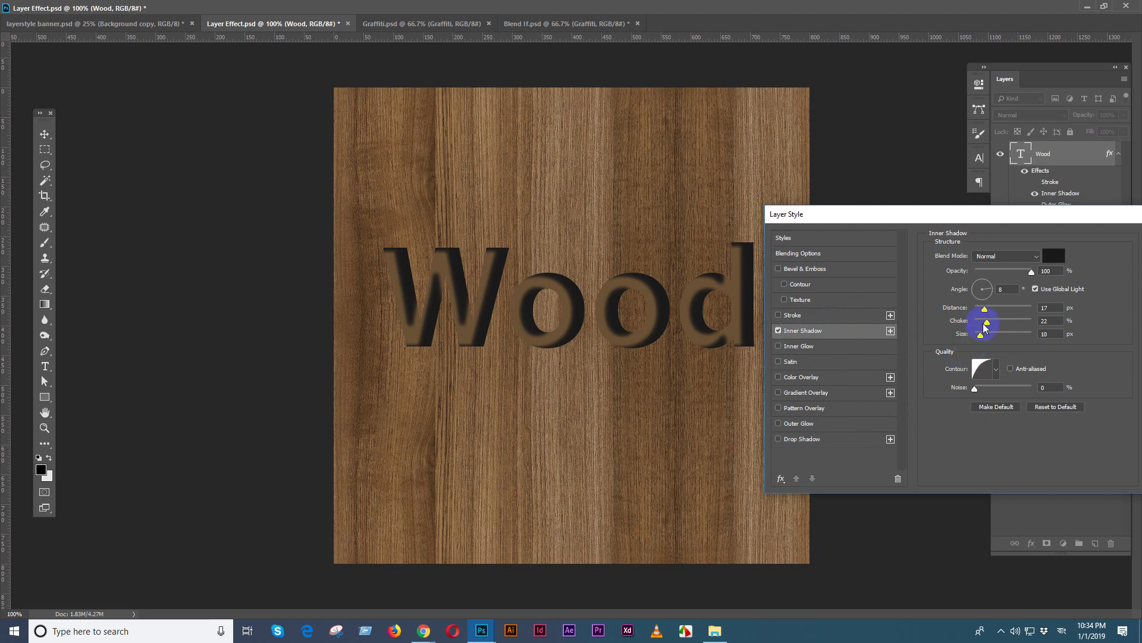
Set the Inner Shadow choke to 9% and distance to 16 px, and step through its blend modes from Normal to Difference
left_click_drag(980, 327, 980, 324)
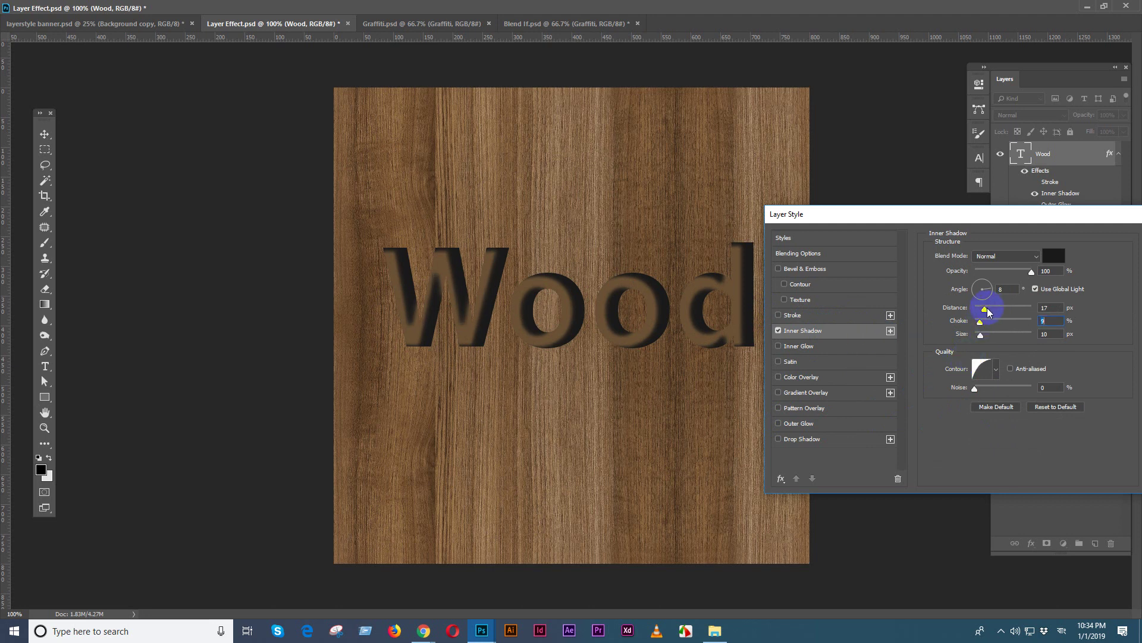
left_click(998, 256)
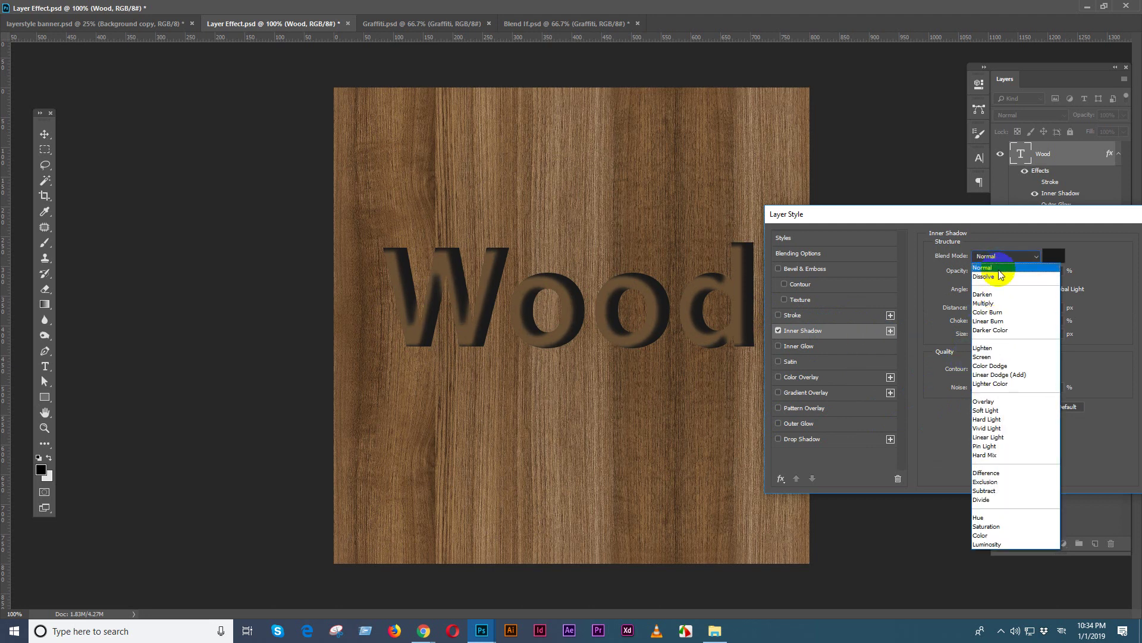
left_click(1000, 269)
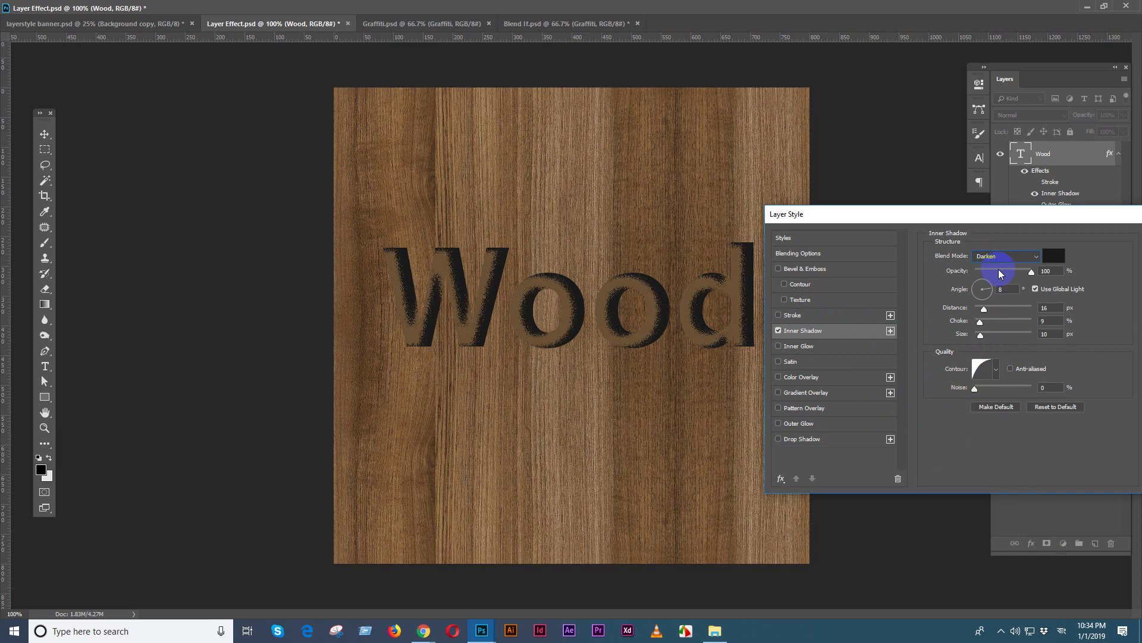
key("Down")
key("Down")
key("Down")
key("Down")
key("Down")
key("Down")
key("Down")
key("Down")
key("Down")
key("Down")
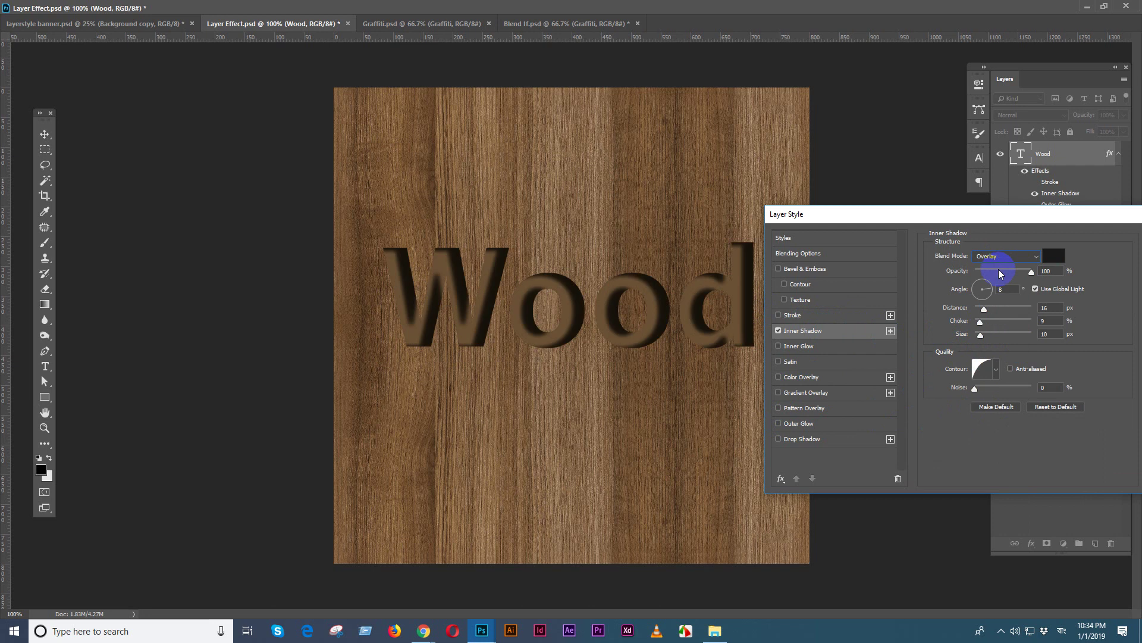
key("Down")
key("Down")
key("Down")
key("Down")
key("Down")
key("Down")
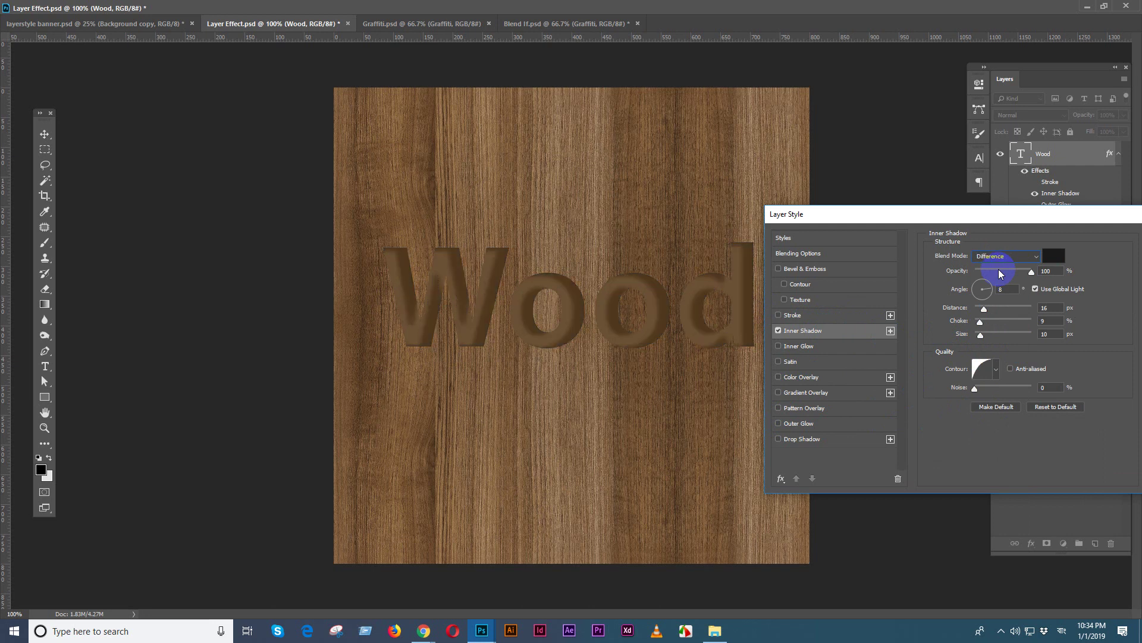
Disable the Inner Shadow effect and enable Inner Glow, keeping the Layer Style dialog clear of most of the text
left_click(779, 331)
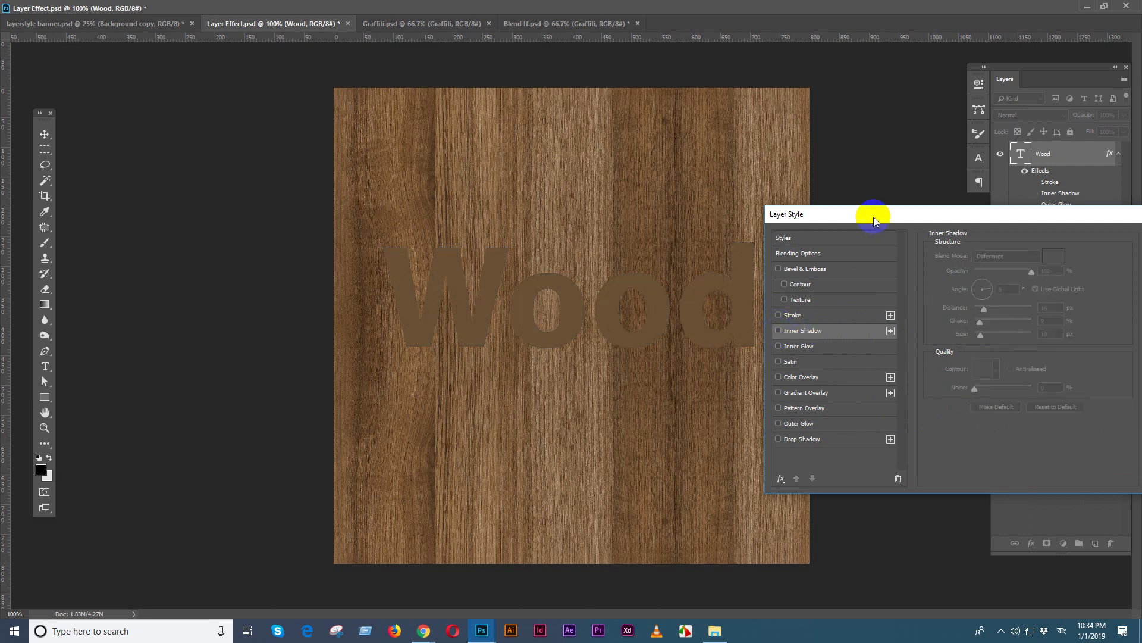
left_click_drag(870, 217, 753, 171)
left_click(675, 303)
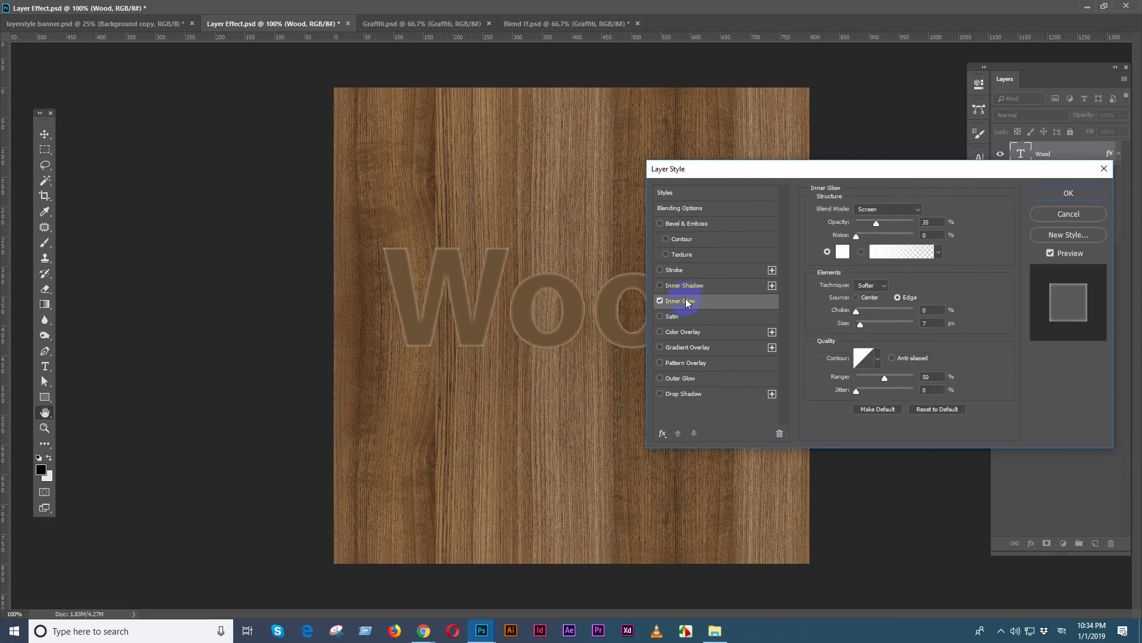
left_click_drag(759, 177, 816, 146)
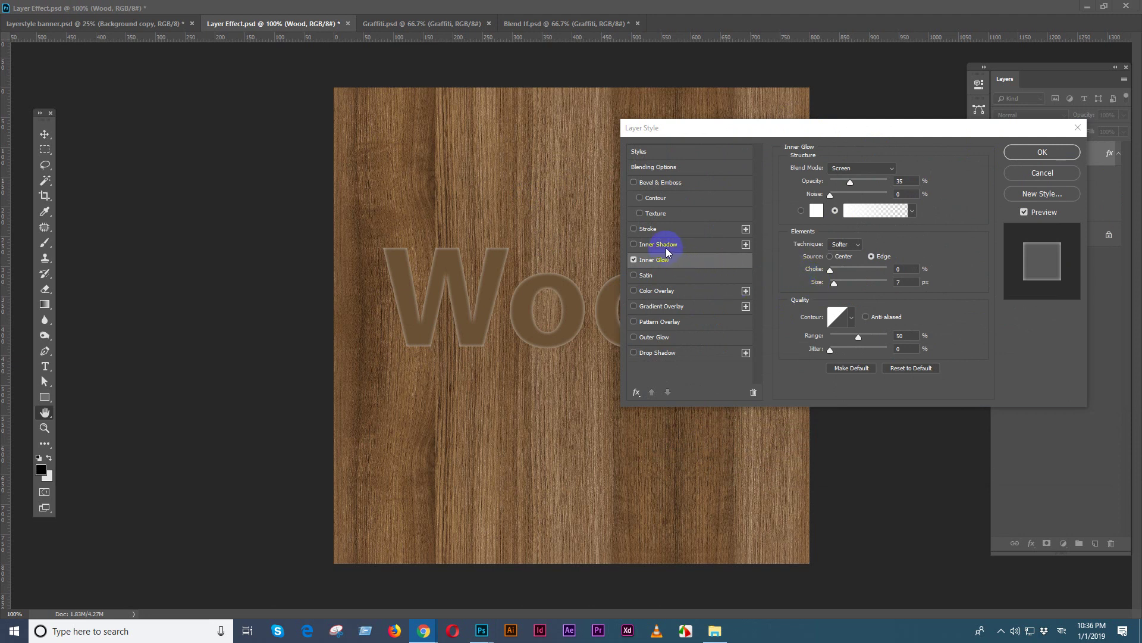
left_click_drag(721, 127, 780, 123)
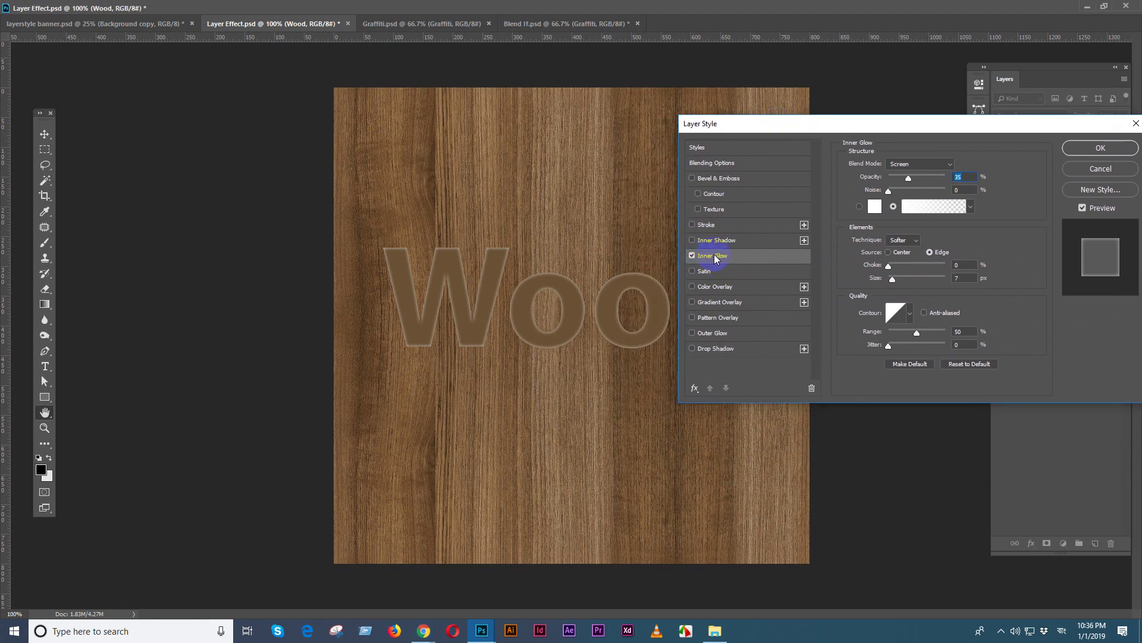
Set the Inner Glow blend mode to Normal and its opacity to 100%
left_click(919, 163)
left_click(914, 178)
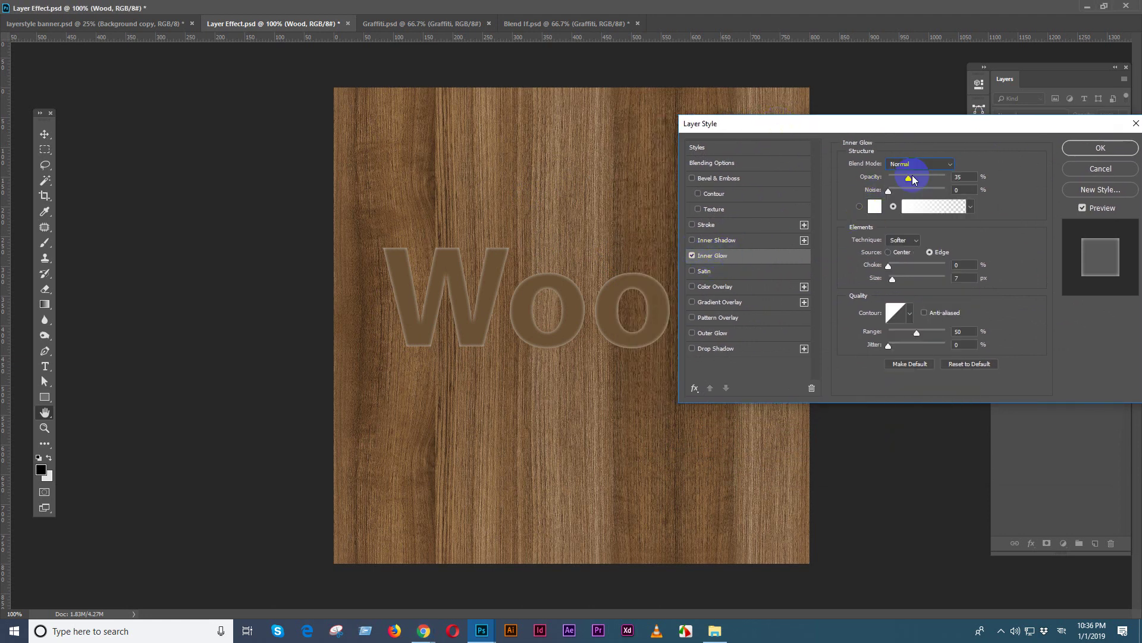
left_click_drag(909, 185, 946, 178)
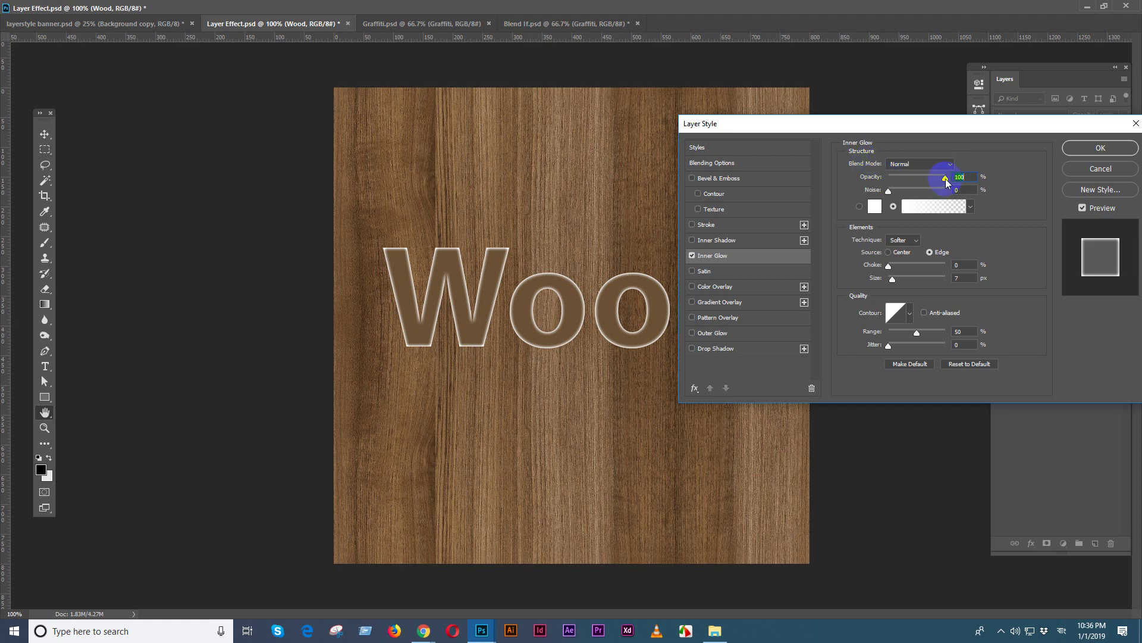
Switch the Inner Glow from a gradient to a solid colour and make it red #fb0000
left_click(856, 225)
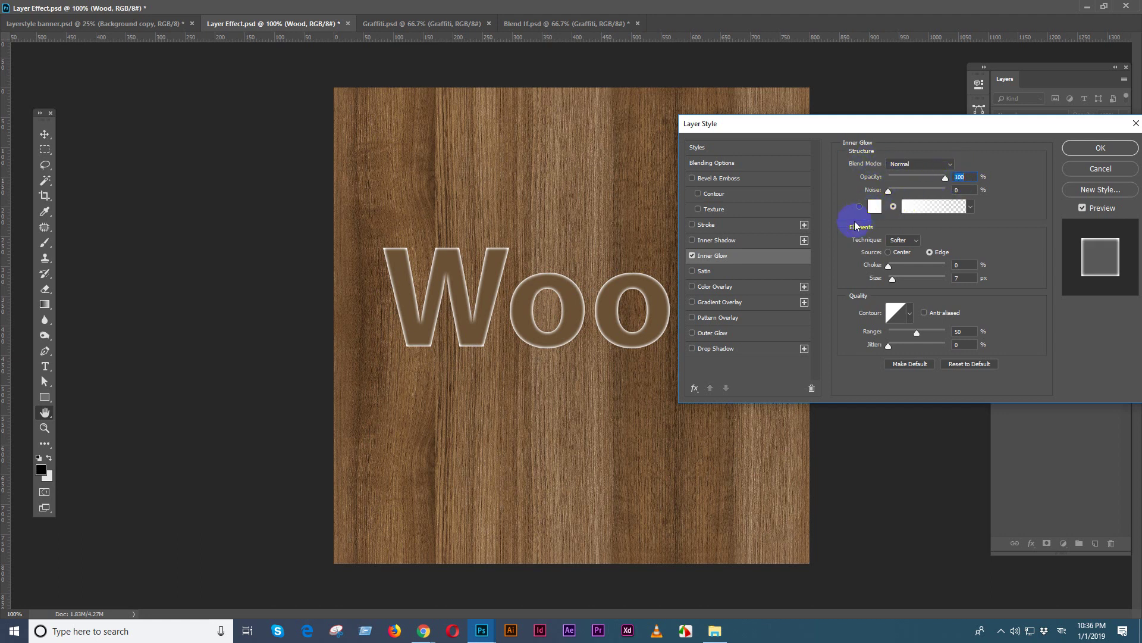
left_click(930, 208)
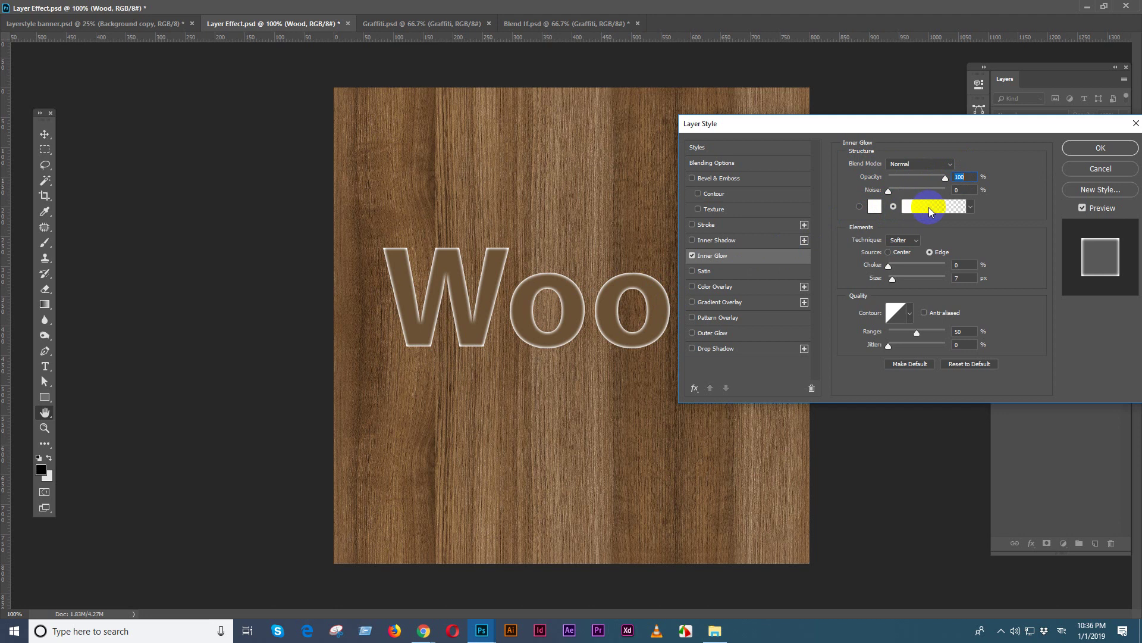
left_click(866, 206)
left_click(875, 207)
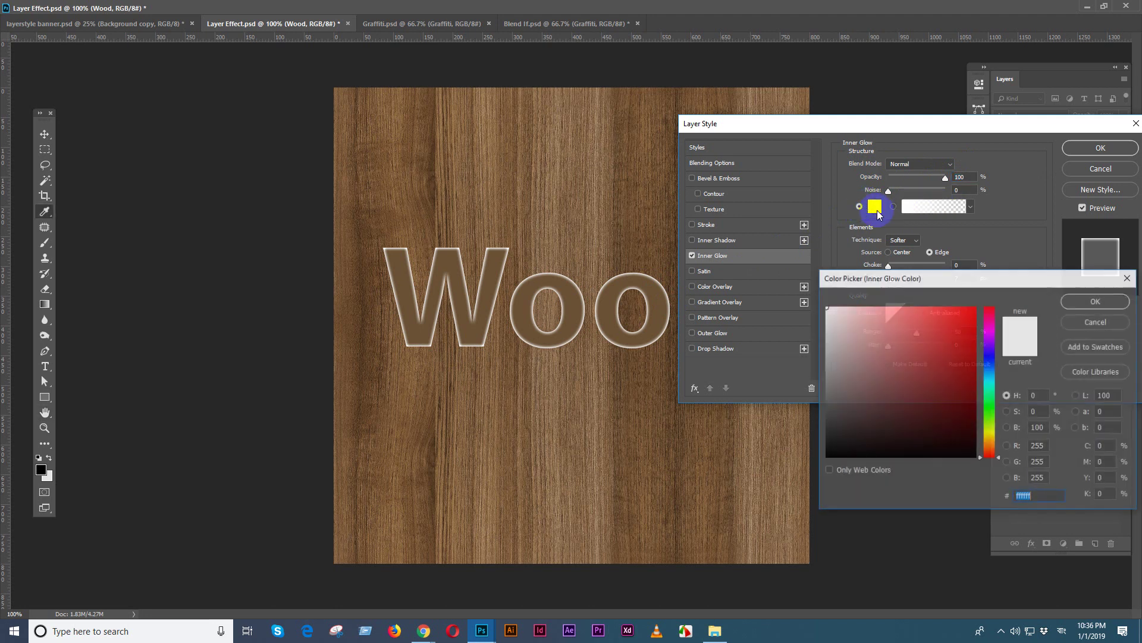
left_click_drag(956, 316, 976, 308)
left_click(1066, 303)
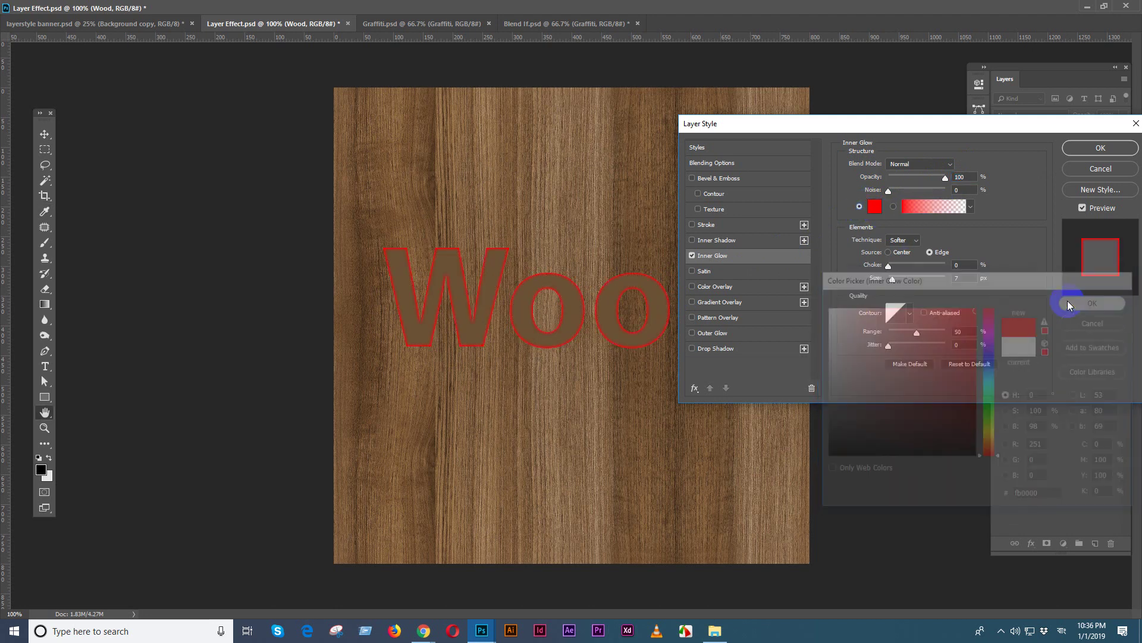
Recolour the Inner Glow bright yellow-green, and set its opacity to 49% and noise to 41%
left_click(876, 208)
left_click(990, 428)
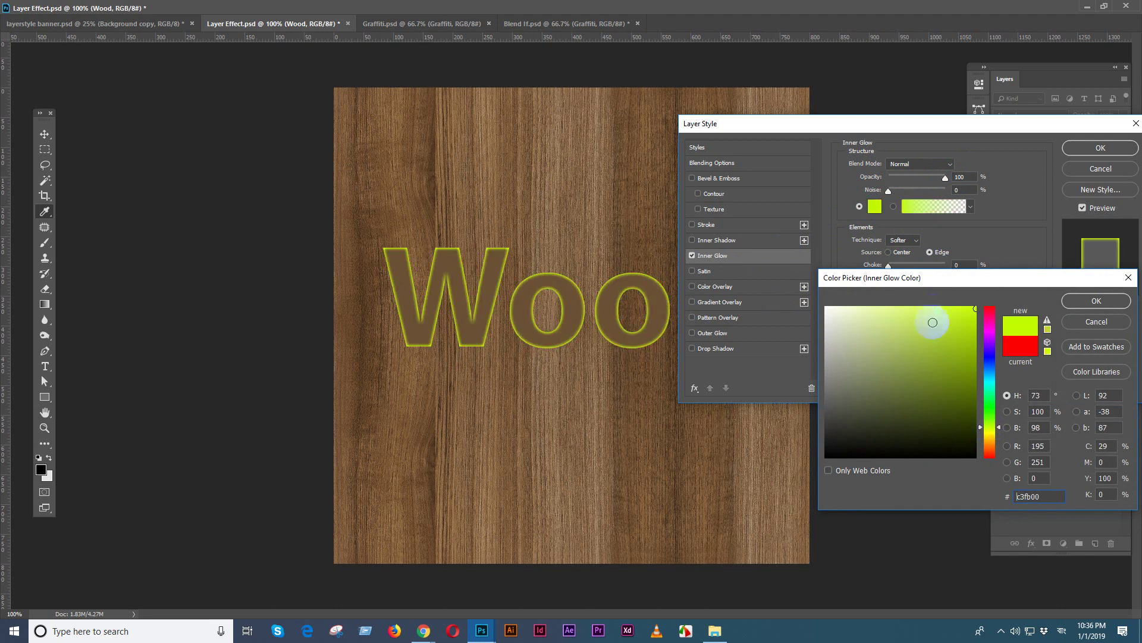
left_click_drag(930, 321, 951, 314)
left_click(1084, 298)
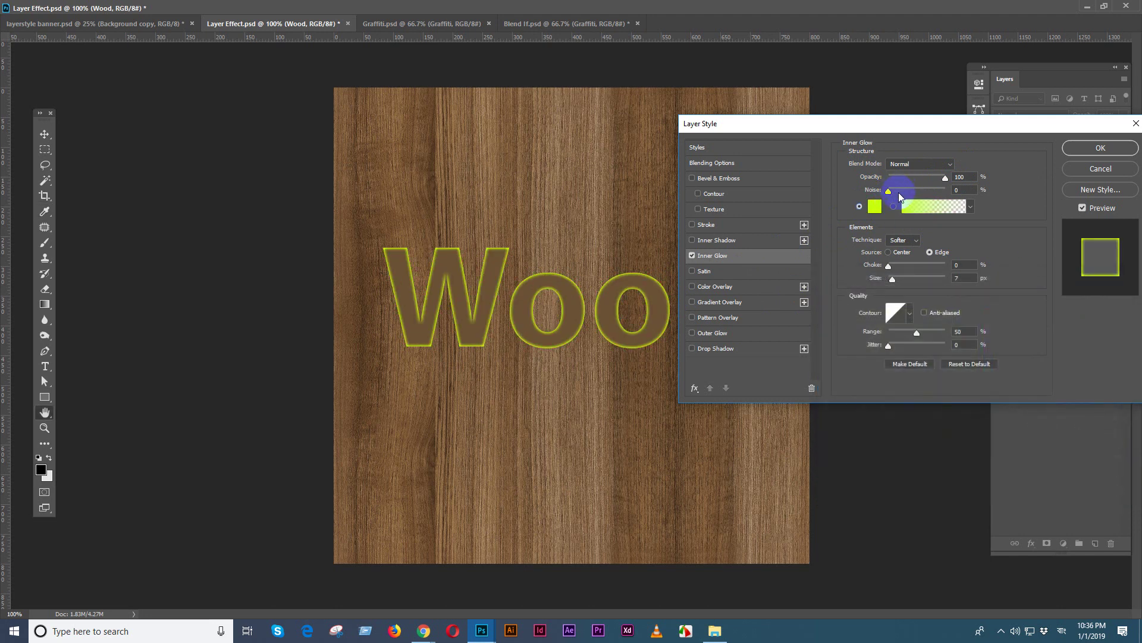
mouse_move(898, 191)
left_mouse_down()
mouse_move(912, 193)
mouse_move(916, 177)
mouse_move(911, 192)
left_mouse_up()
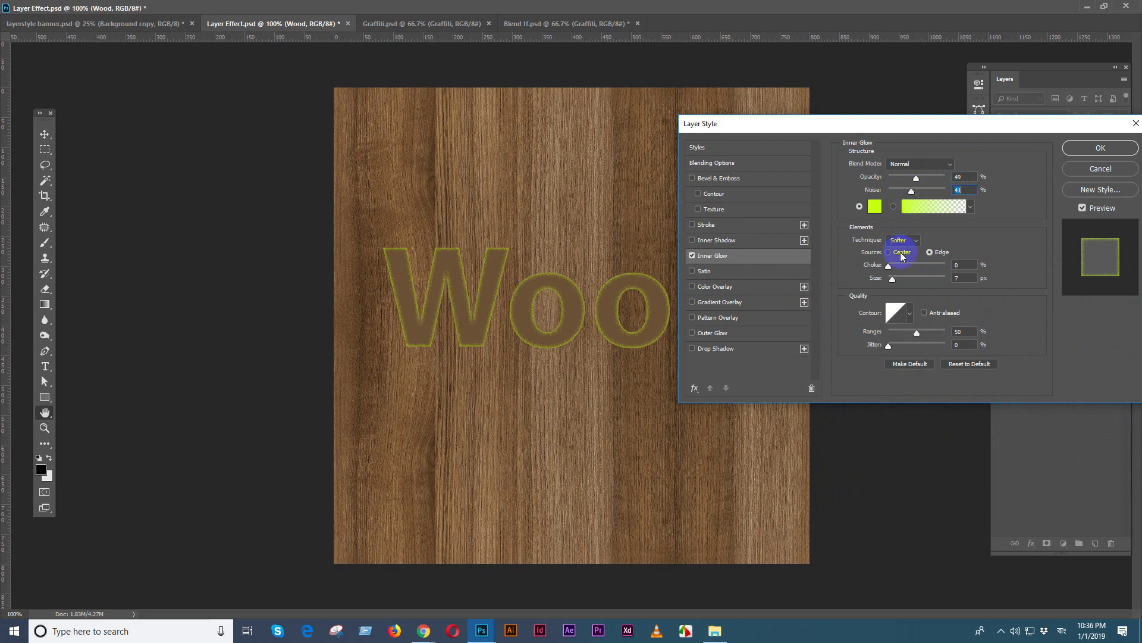
Set the Inner Glow technique to Precise, compare centre and edge sources, keep Edge, and set choke to 25% and size to 9 px
left_click(904, 240)
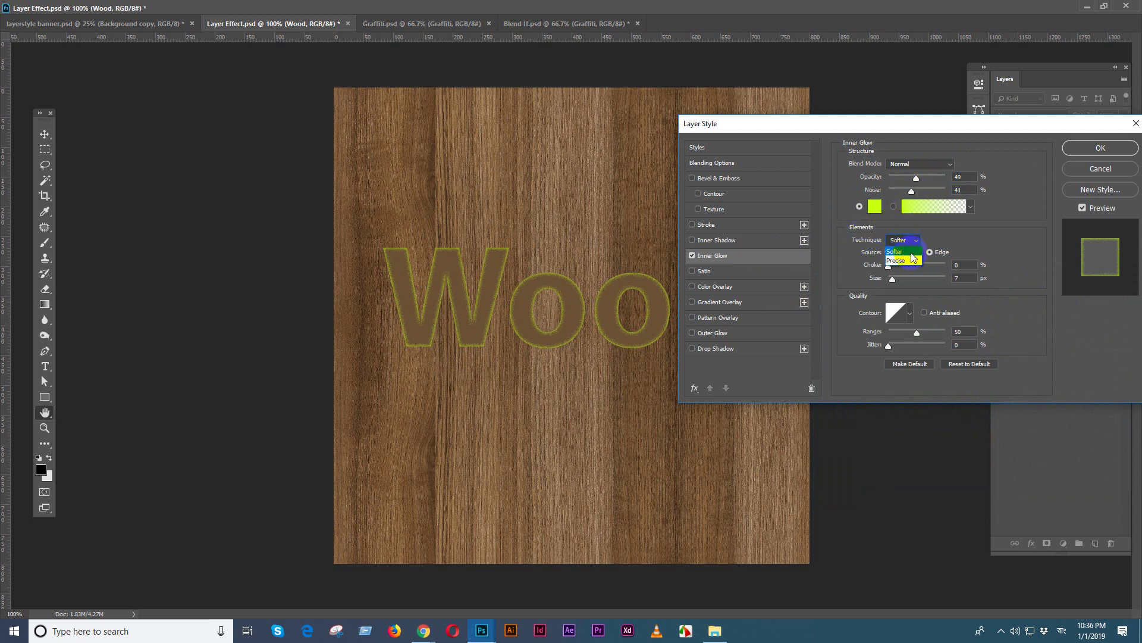
left_click(911, 261)
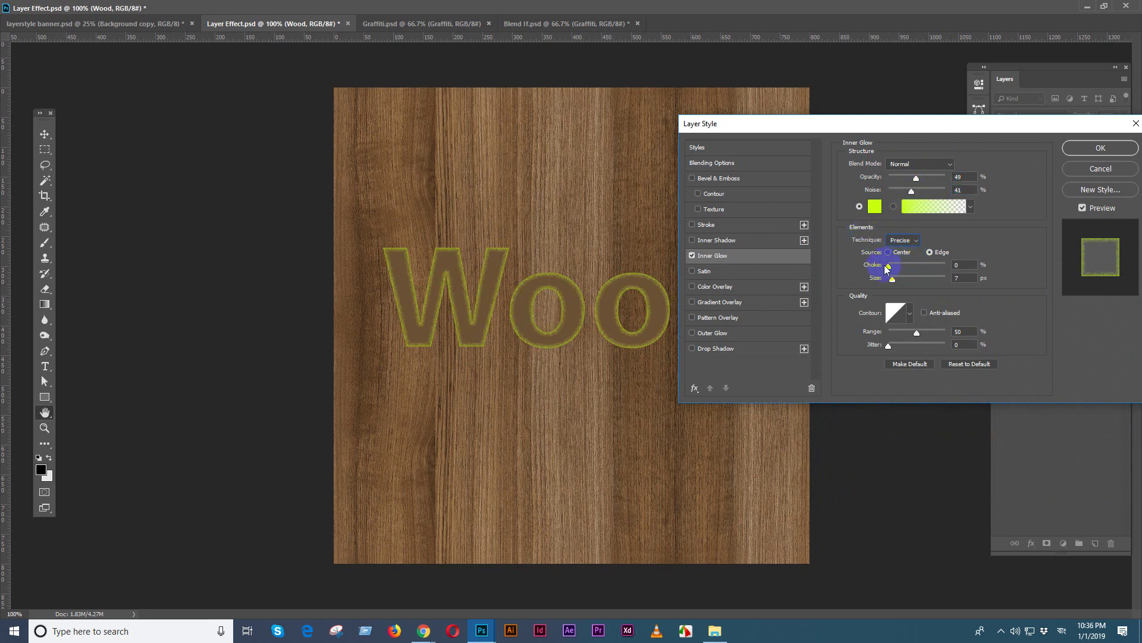
left_click(887, 252)
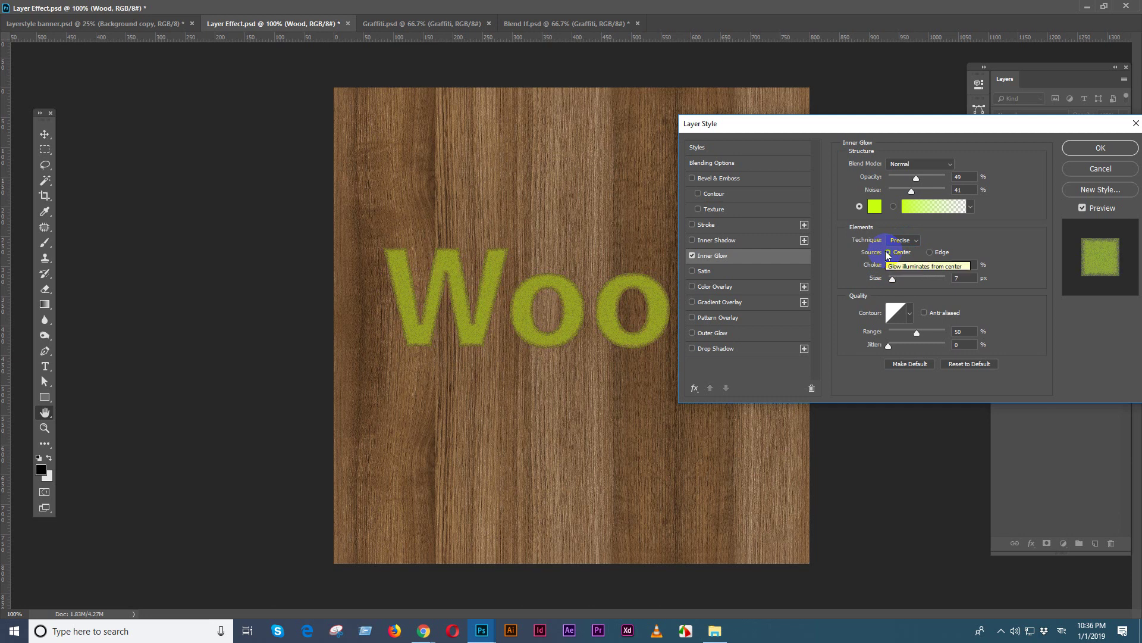
left_click(929, 253)
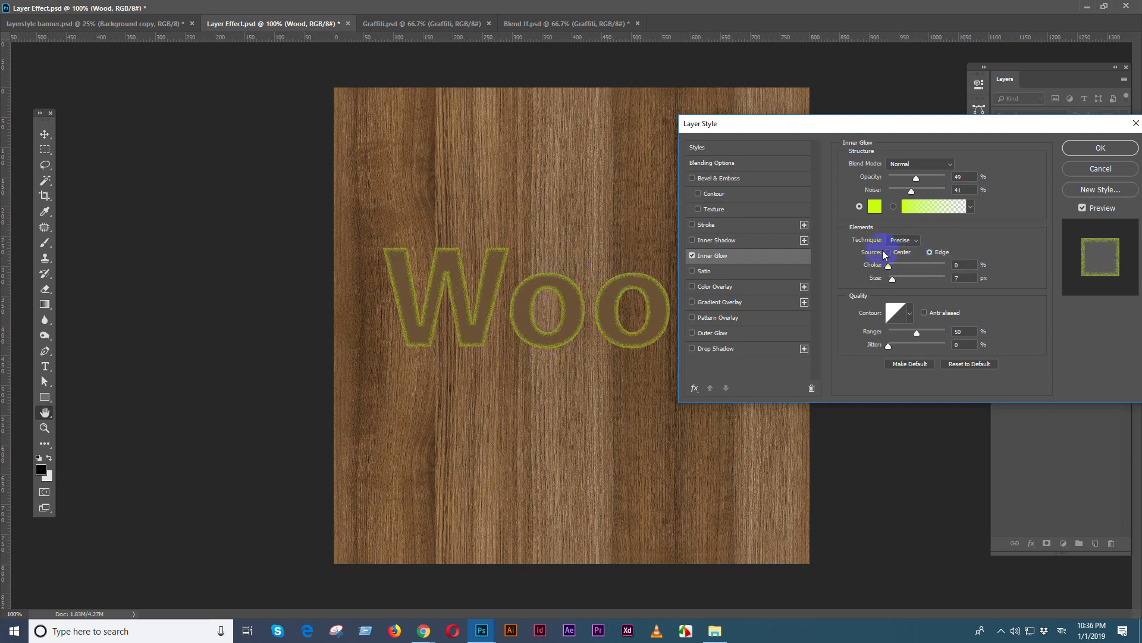
mouse_move(895, 267)
left_mouse_down()
mouse_move(926, 270)
mouse_move(896, 283)
left_mouse_up()
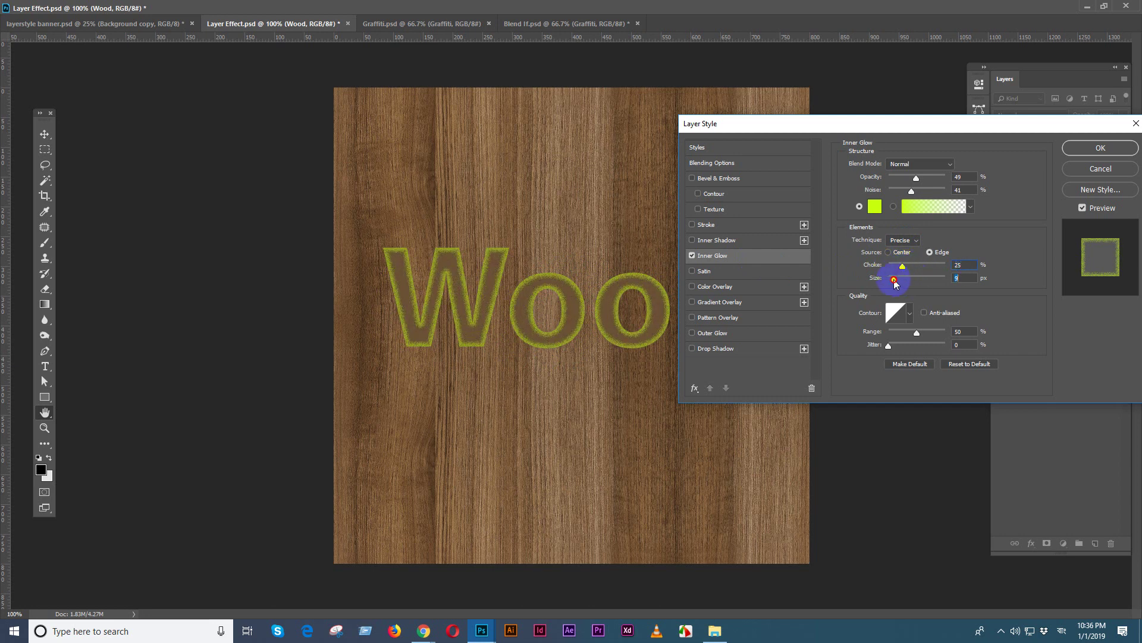
Fill the Inner Glow with the Orange, Yellow, Orange gradient
left_click(923, 208)
left_click(873, 256)
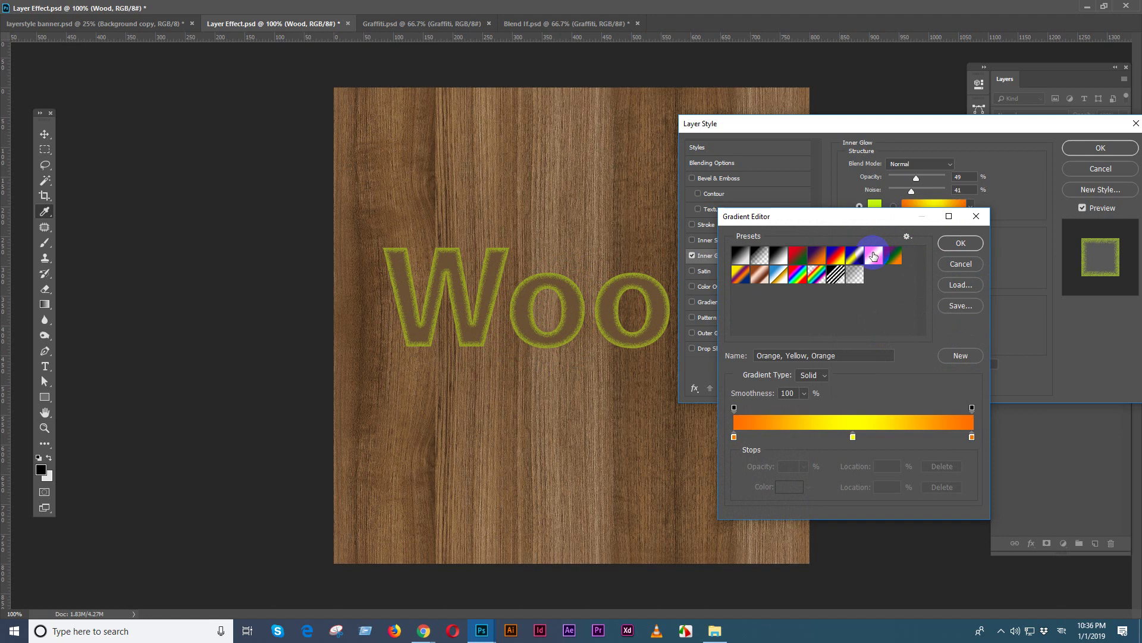
left_click(962, 245)
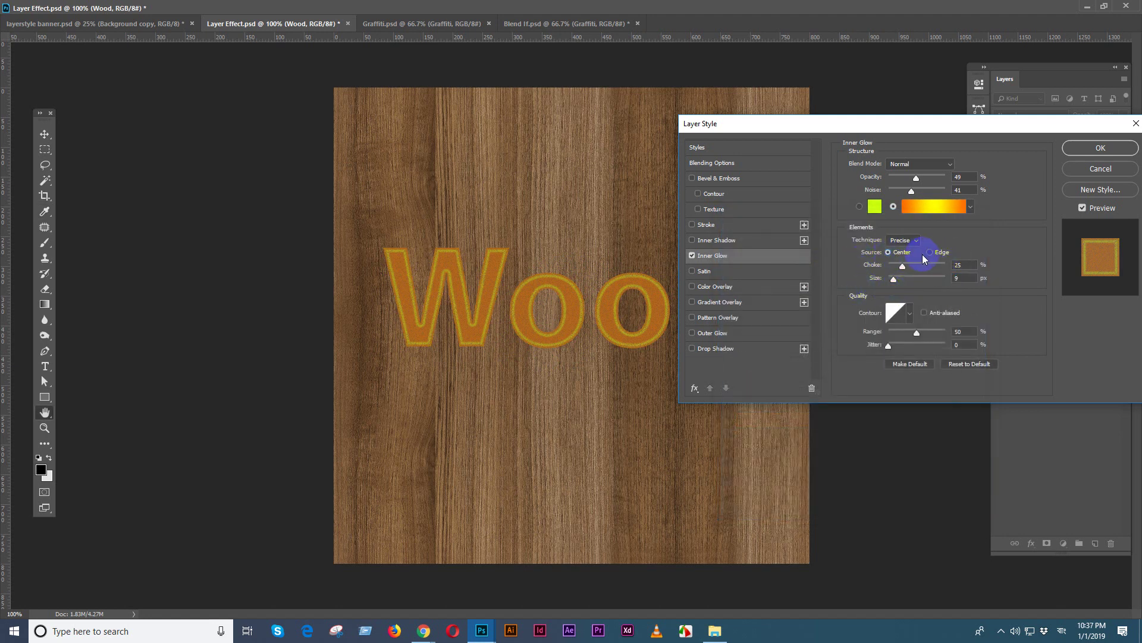
Keep the Inner Glow source at Edge, set choke to 2% and size to 24 px, and return to the solid yellow-green
left_click(871, 213)
left_click(891, 267)
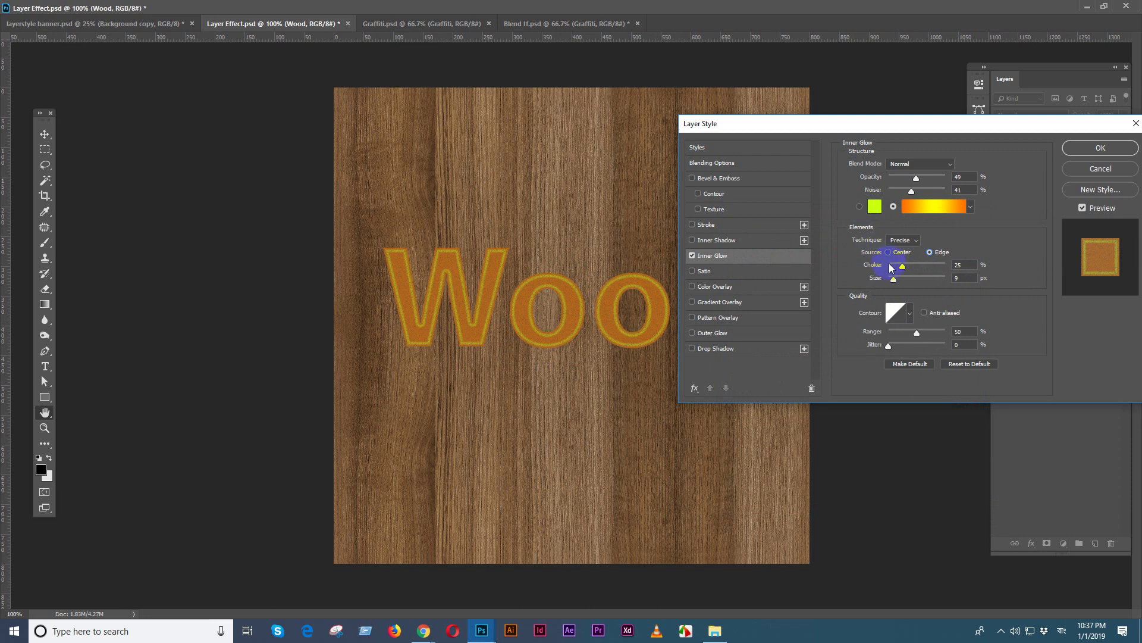
left_click_drag(895, 285, 900, 282)
left_click(859, 206)
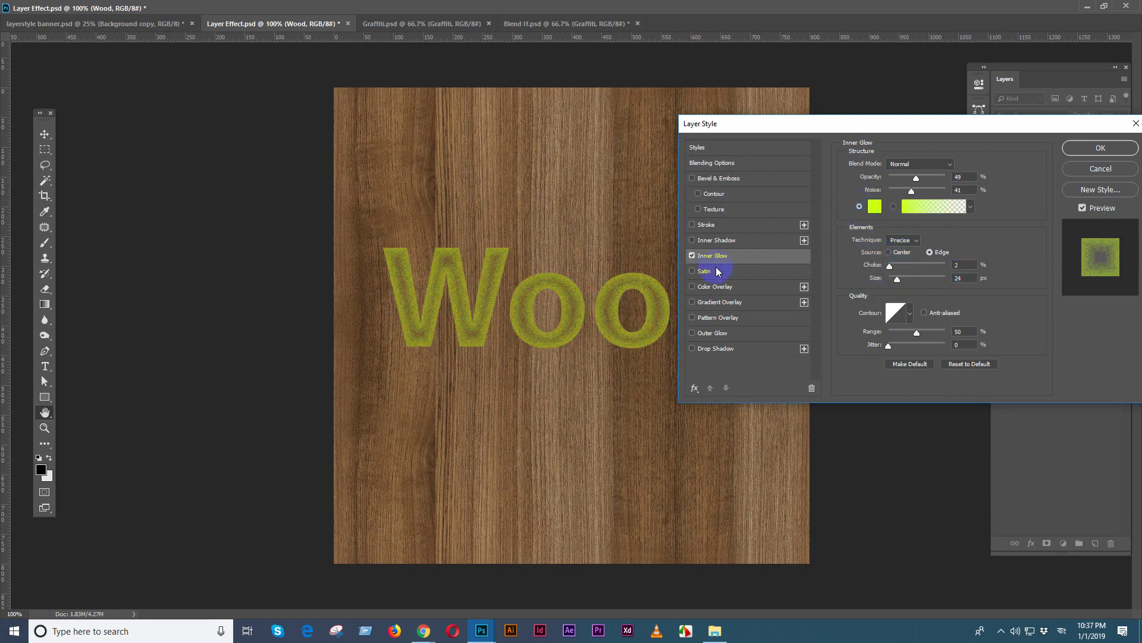
Try the centre source with choke 45% and size 9 px for the Inner Glow, and switch the source back to Edge
left_click(889, 255)
mouse_move(892, 274)
left_mouse_down()
mouse_move(911, 266)
mouse_move(896, 282)
left_mouse_up()
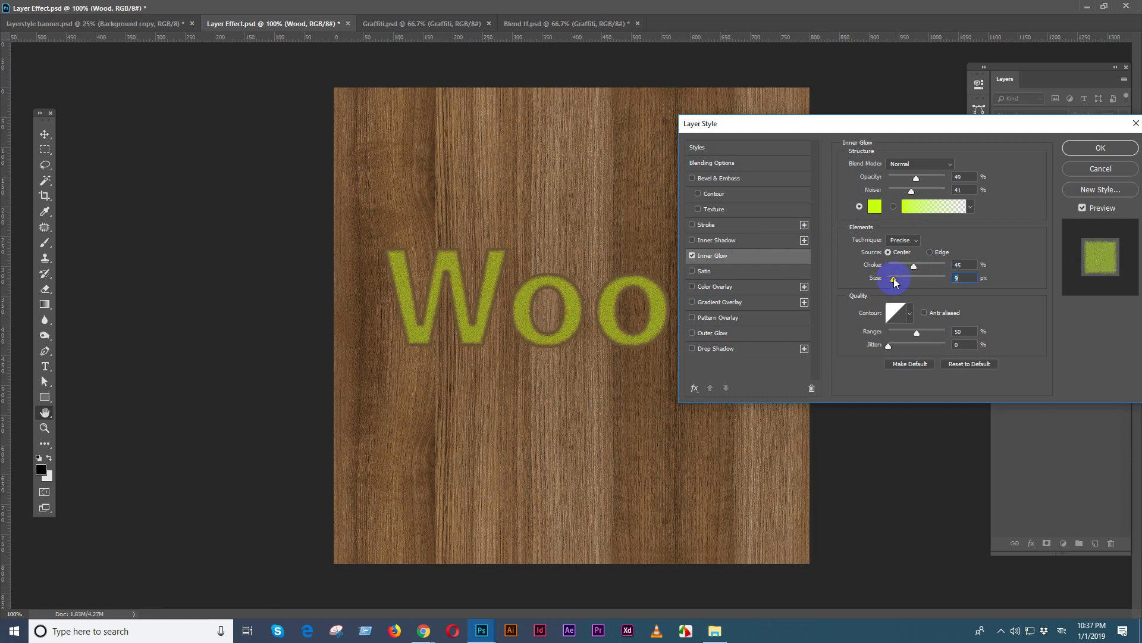
left_click(929, 252)
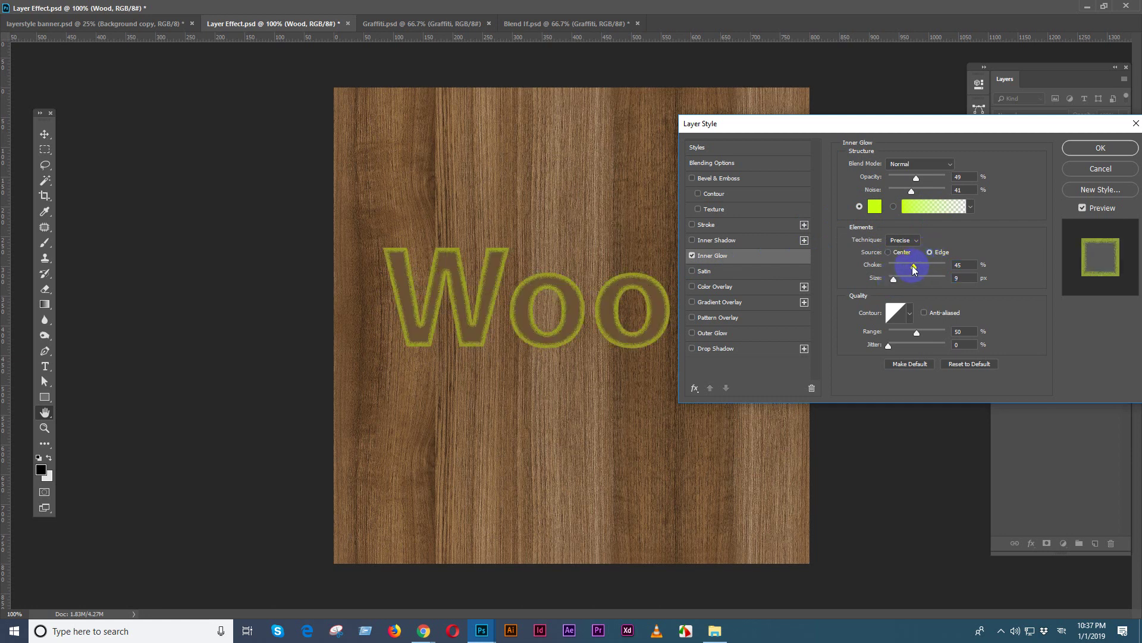
Set the Inner Glow choke to 33%, try several preset contours, and apply the descending wavy contour
left_click(911, 316)
left_click(904, 364)
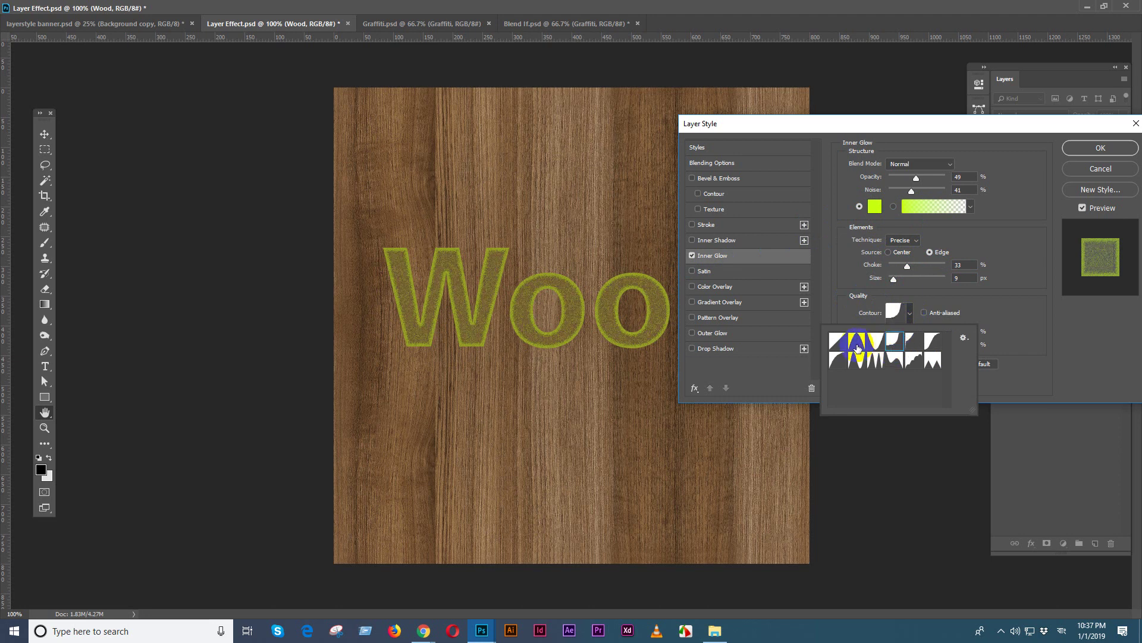
left_click(913, 360)
left_click(933, 360)
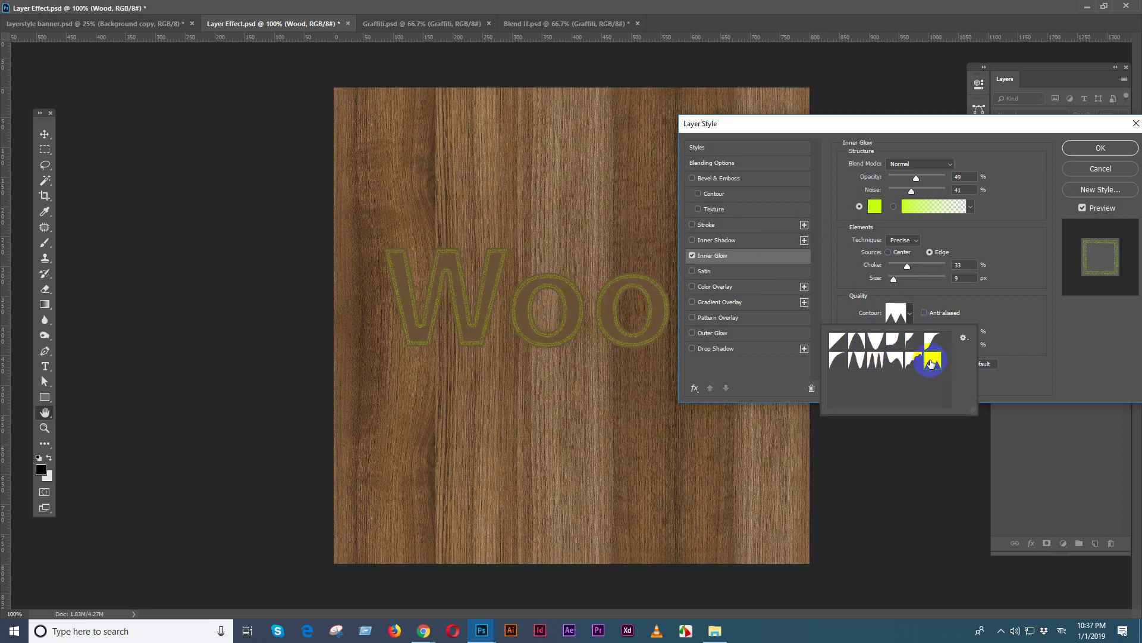
left_click(859, 350)
left_click(876, 342)
left_click(894, 341)
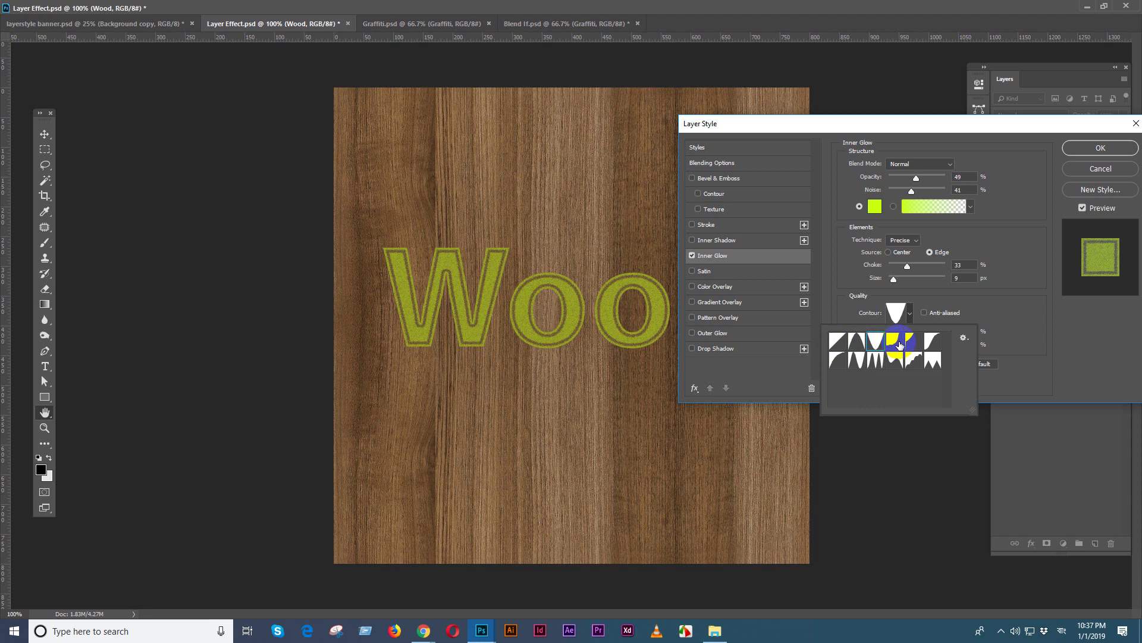
left_click(858, 360)
left_click(895, 360)
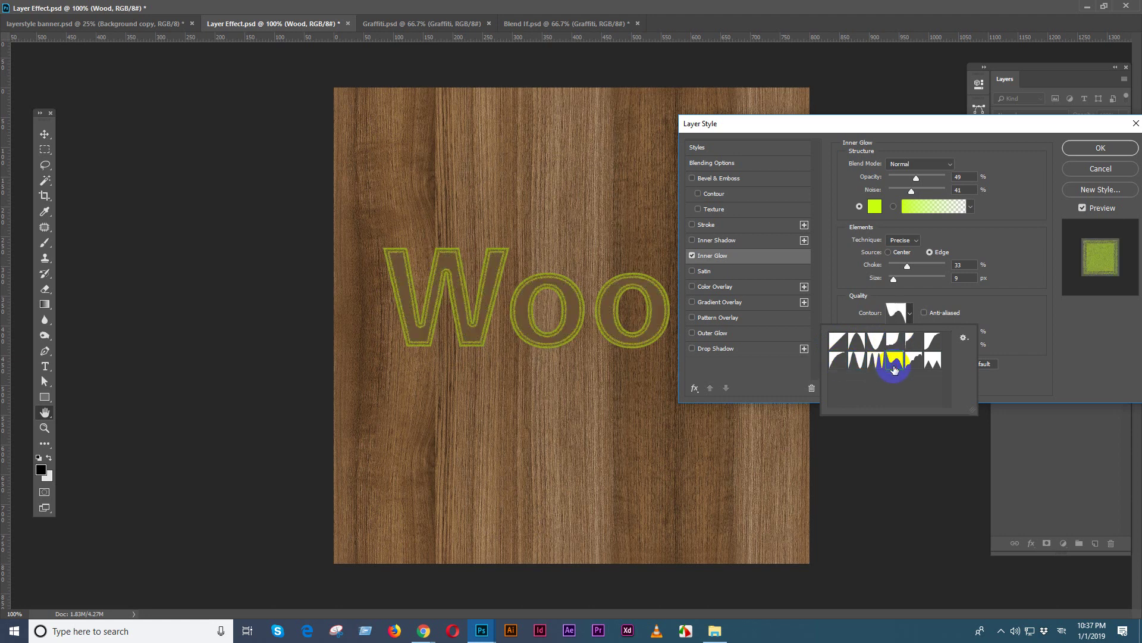
left_click(1007, 312)
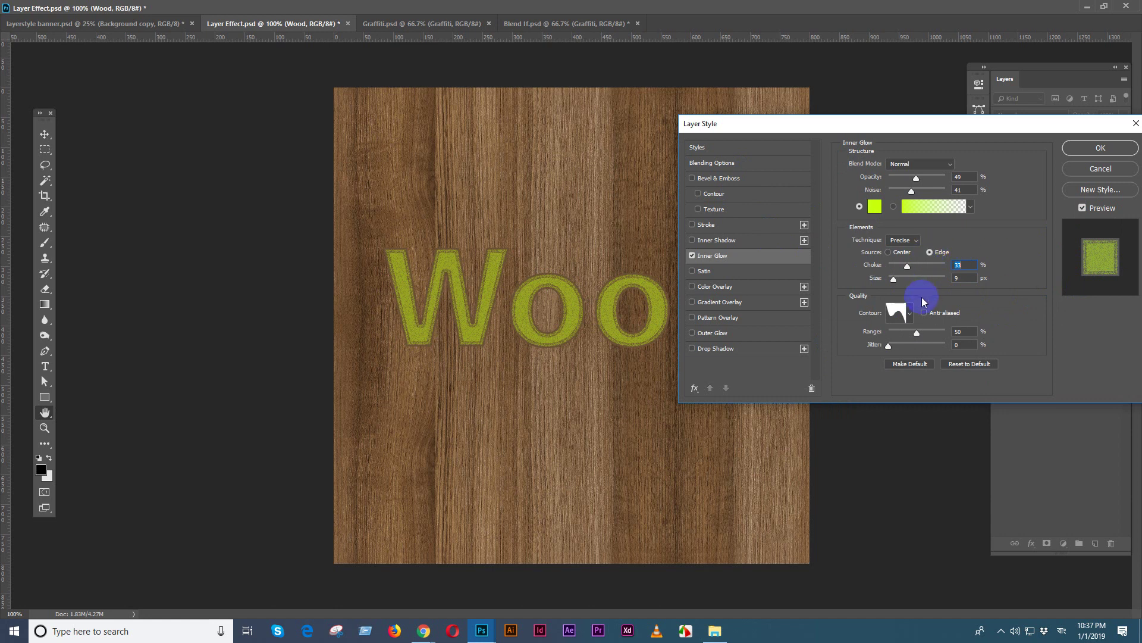
Reset the Inner Glow to its default settings, disable it, and enable the Satin effect with its settings shown
left_click(971, 364)
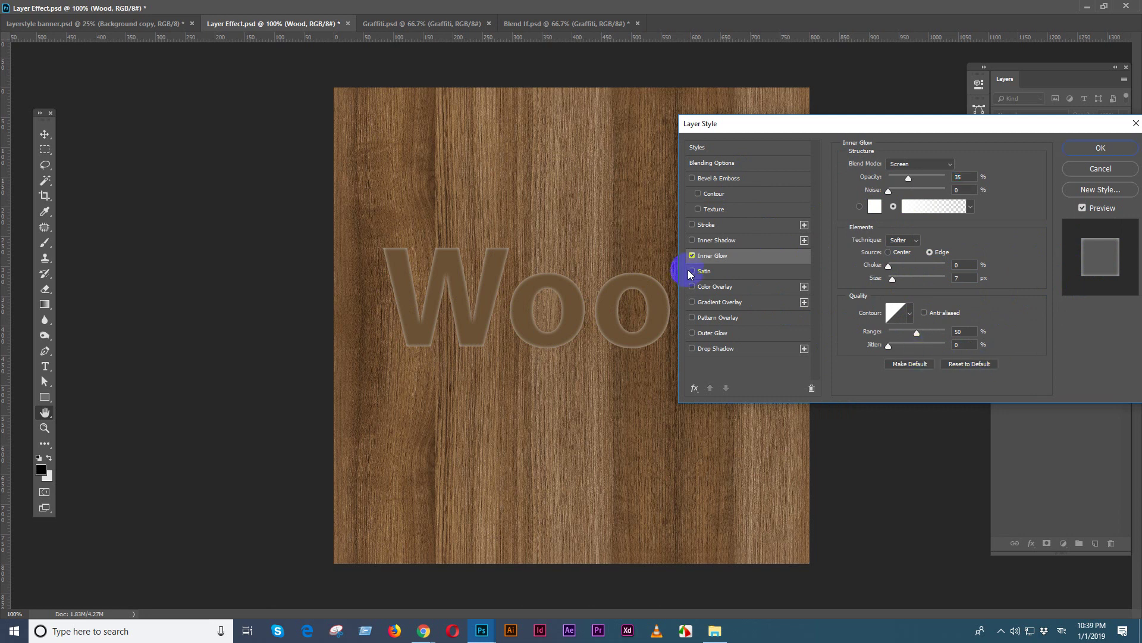
left_click(692, 271)
left_click(692, 255)
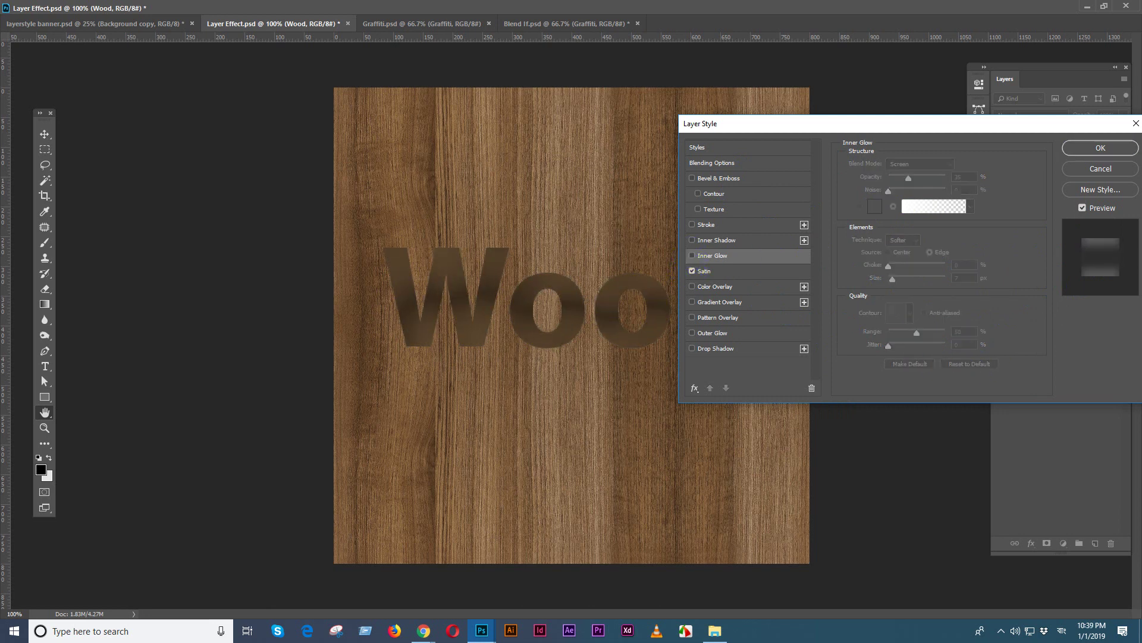
left_click(727, 272)
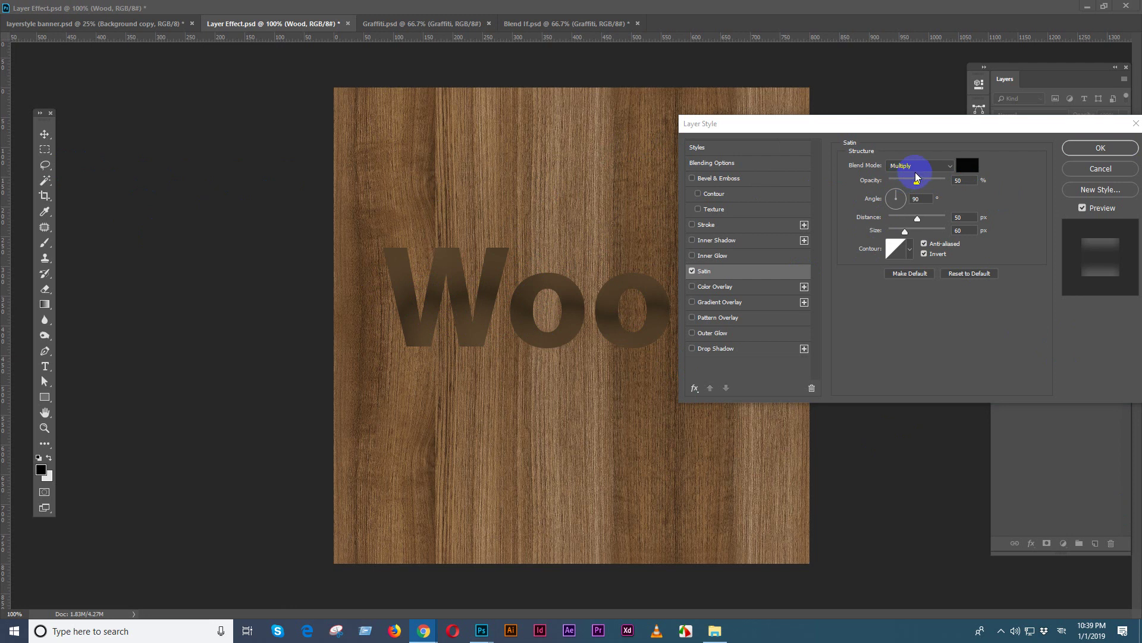
Set the Satin opacity to 100% and its colour to bright turquoise #00ffbb
left_click(958, 181)
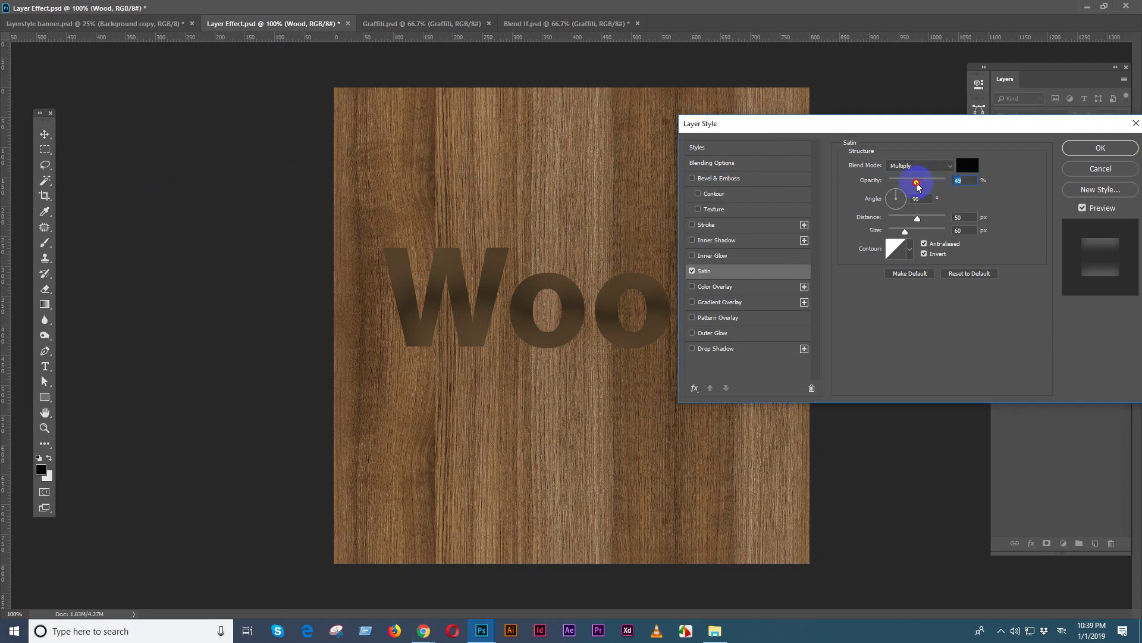
left_click_drag(918, 187, 949, 181)
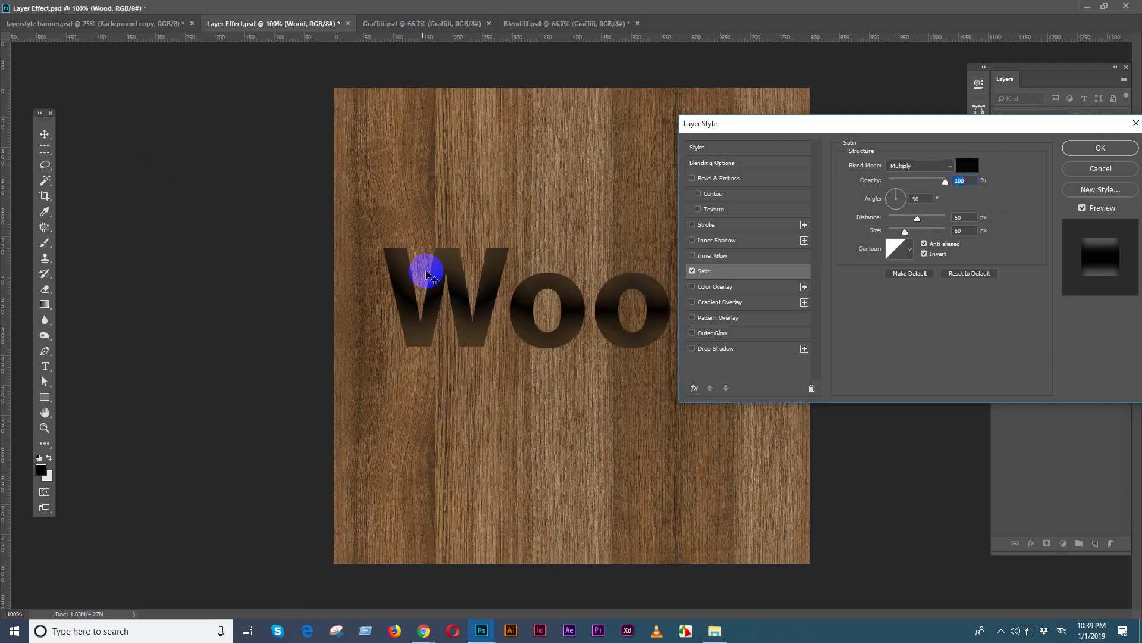
left_click(967, 166)
left_click(975, 322)
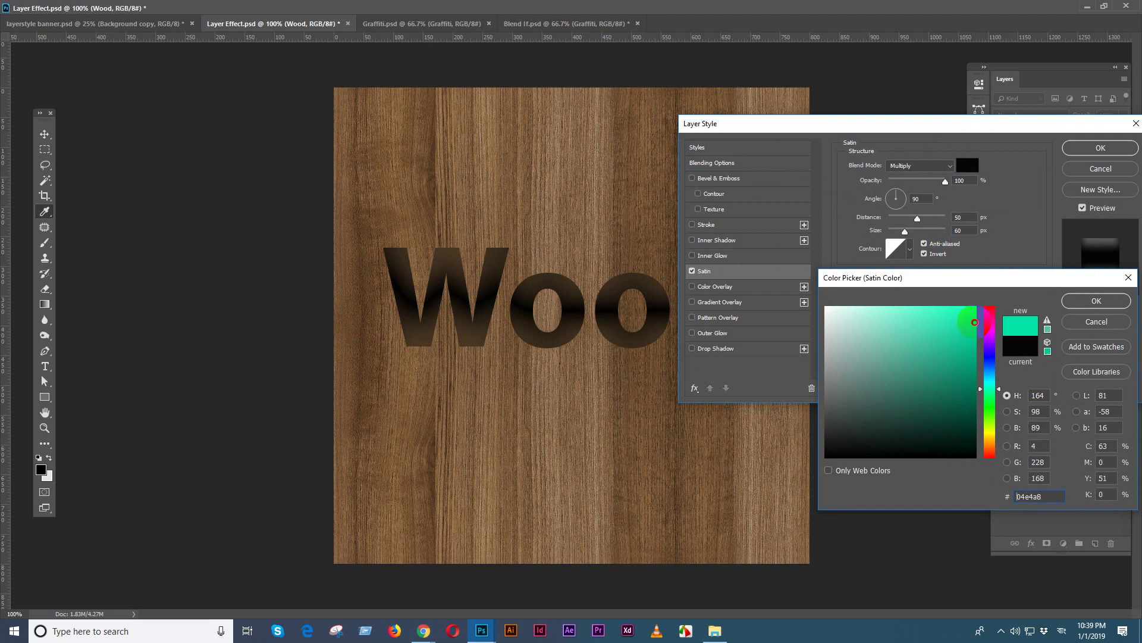
left_click_drag(975, 322, 1014, 289)
left_click(1097, 301)
Recolour the Satin effect to a muted teal green and set its blend mode to Normal
left_click(967, 165)
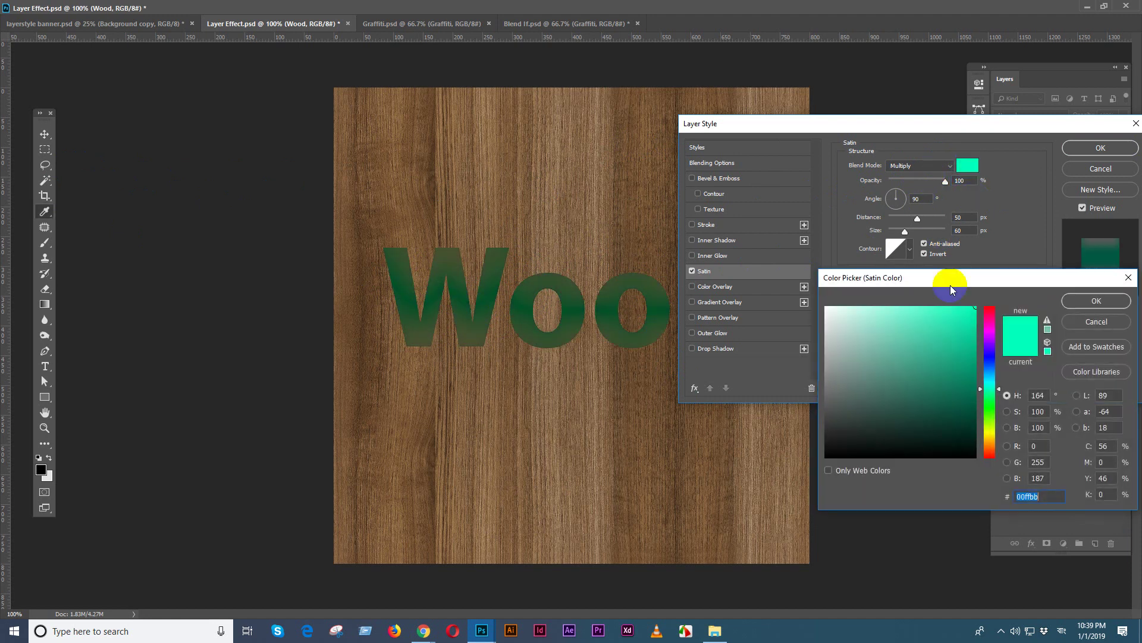
left_click(900, 341)
left_click(1097, 301)
left_click(919, 166)
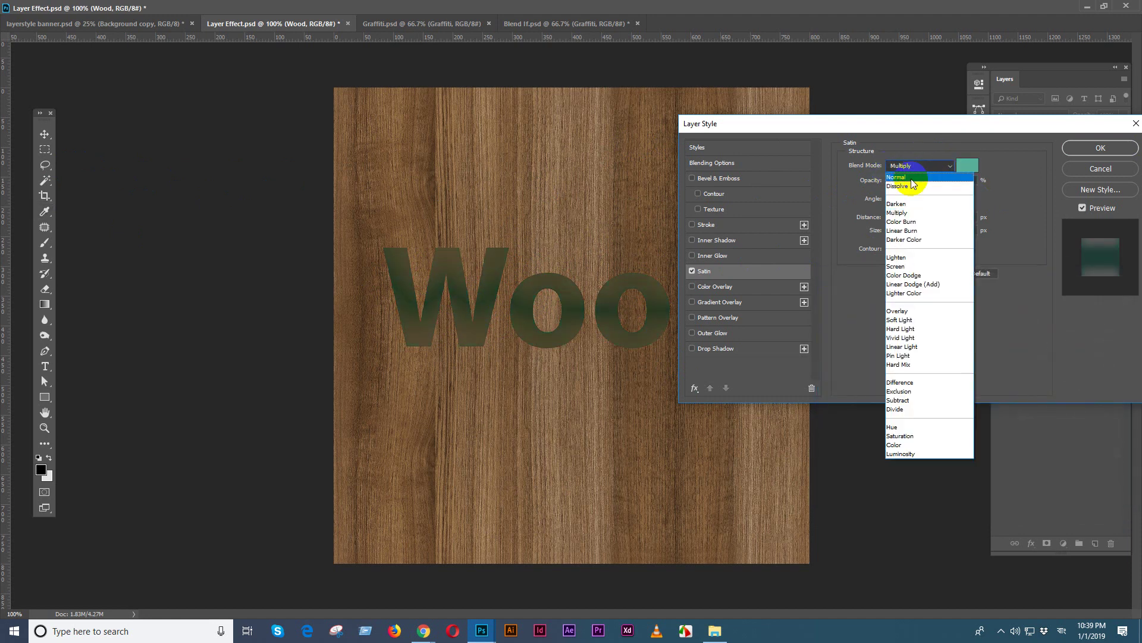
left_click(904, 177)
Set the Satin opacity to 75%, angle to 108°, distance to 13 px and size to 8 px
mouse_move(943, 186)
left_mouse_down()
mouse_move(932, 182)
mouse_move(905, 223)
mouse_move(892, 222)
mouse_move(909, 221)
mouse_move(892, 222)
mouse_move(898, 234)
left_mouse_up()
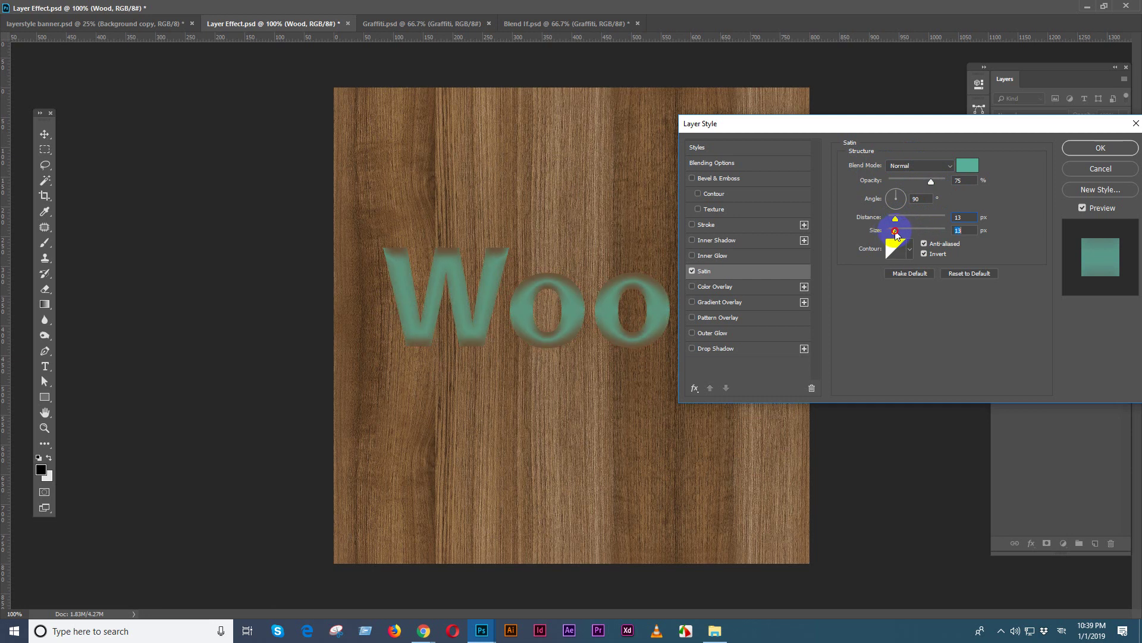
mouse_move(630, 316)
left_mouse_down()
mouse_move(612, 276)
mouse_move(612, 321)
left_mouse_up()
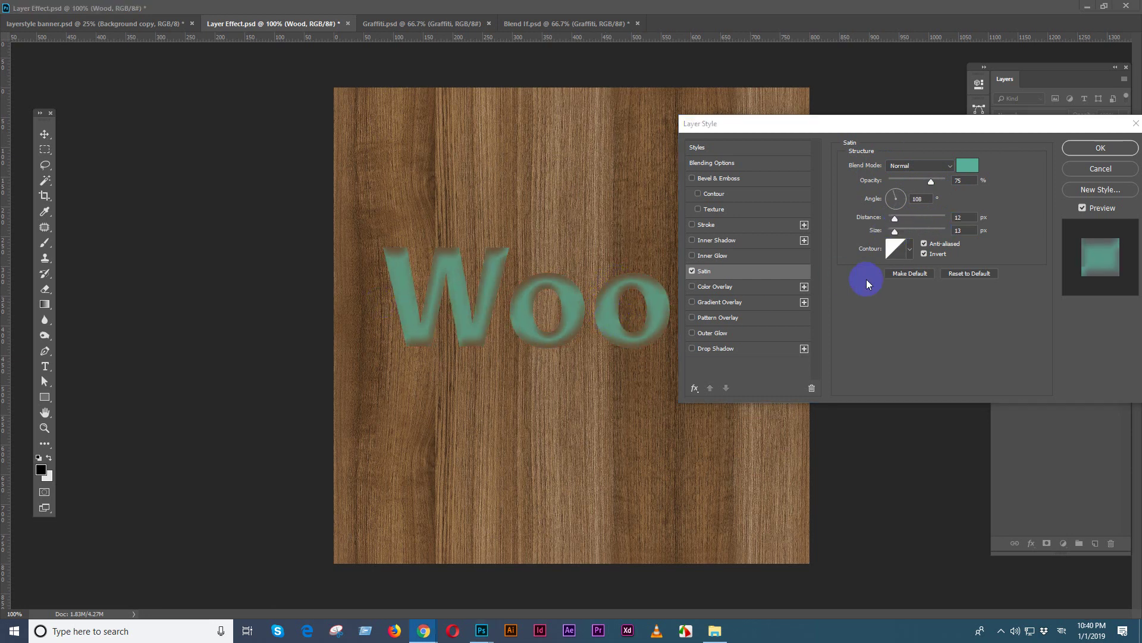
left_click_drag(895, 219, 894, 232)
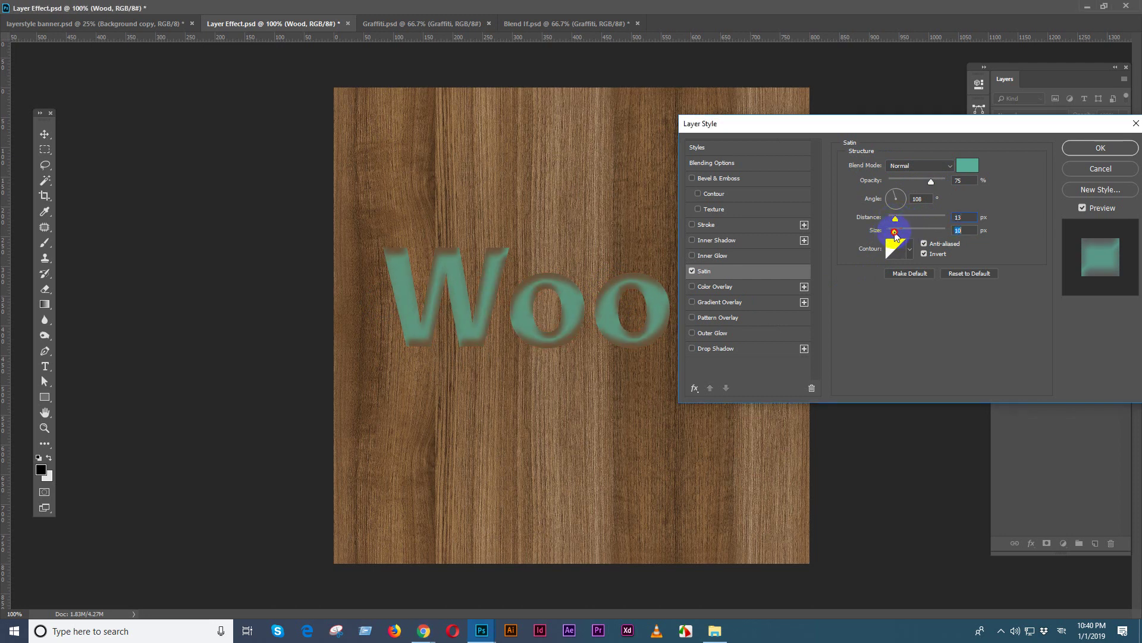
Try several preset contours for the Satin, apply the shallow concave curve, and set size to 4 px with distance at 13 px
left_click(909, 250)
left_click(901, 301)
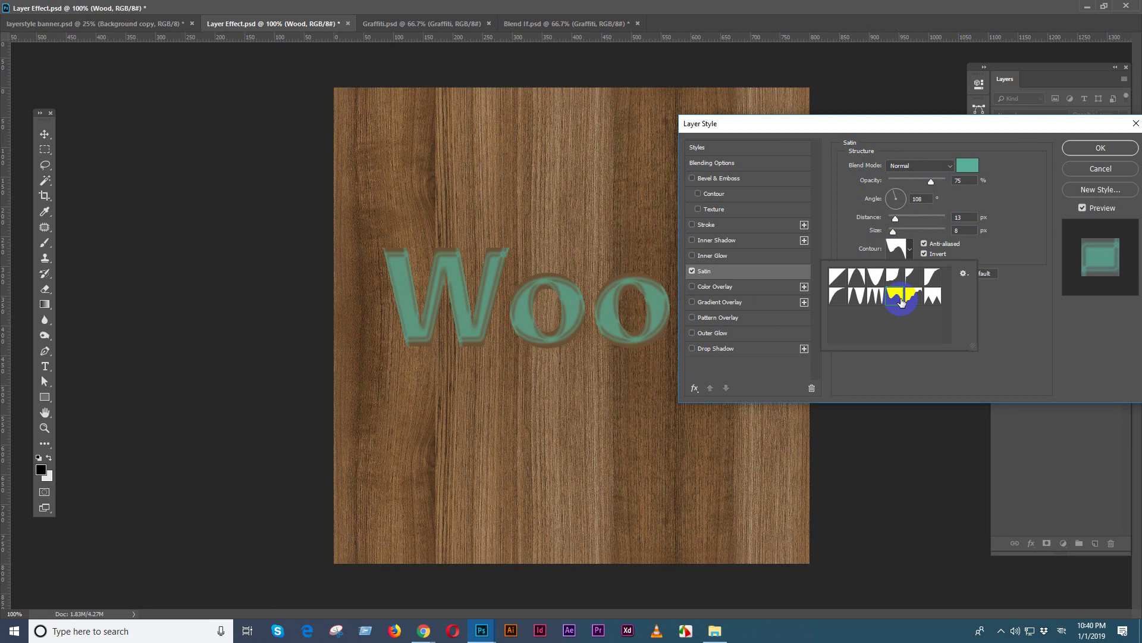
left_click(914, 299)
left_click(933, 298)
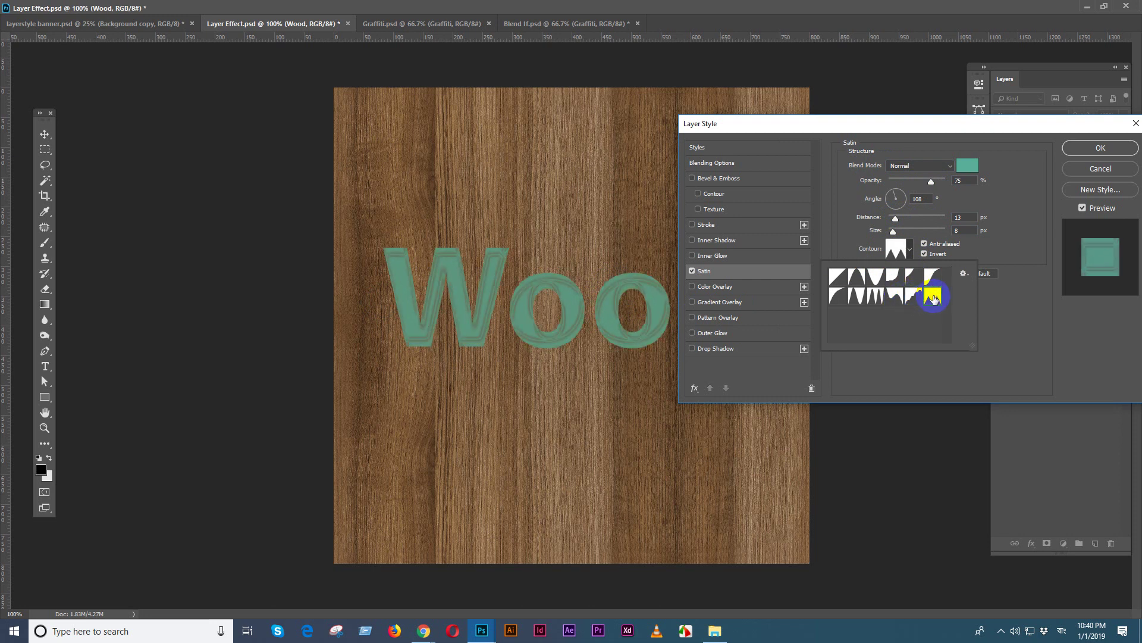
left_click(858, 277)
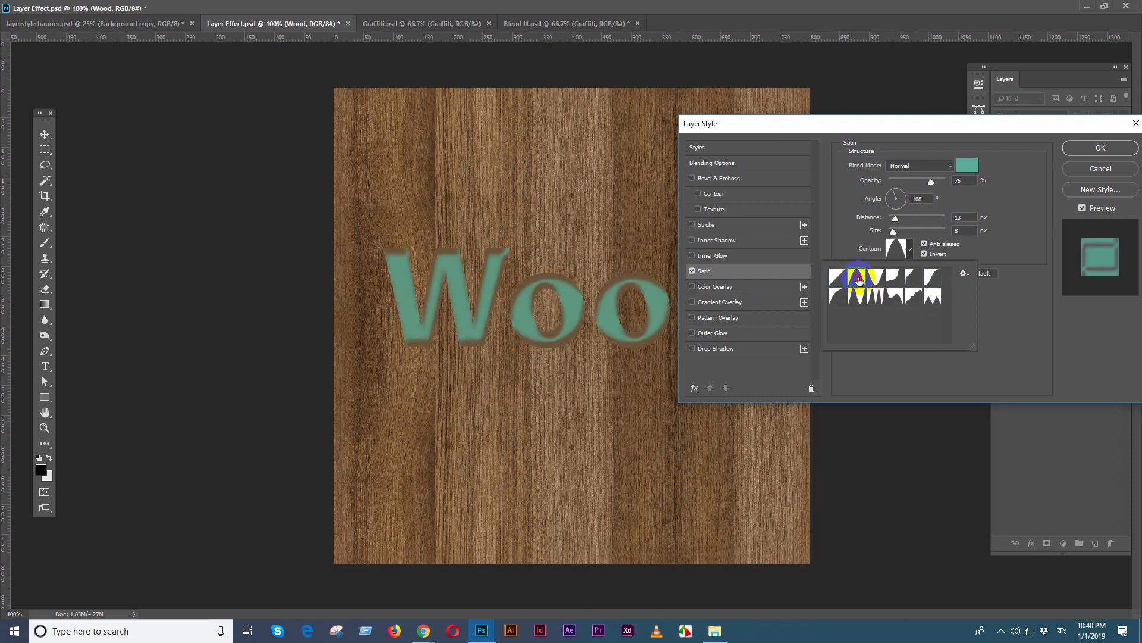
left_click(894, 276)
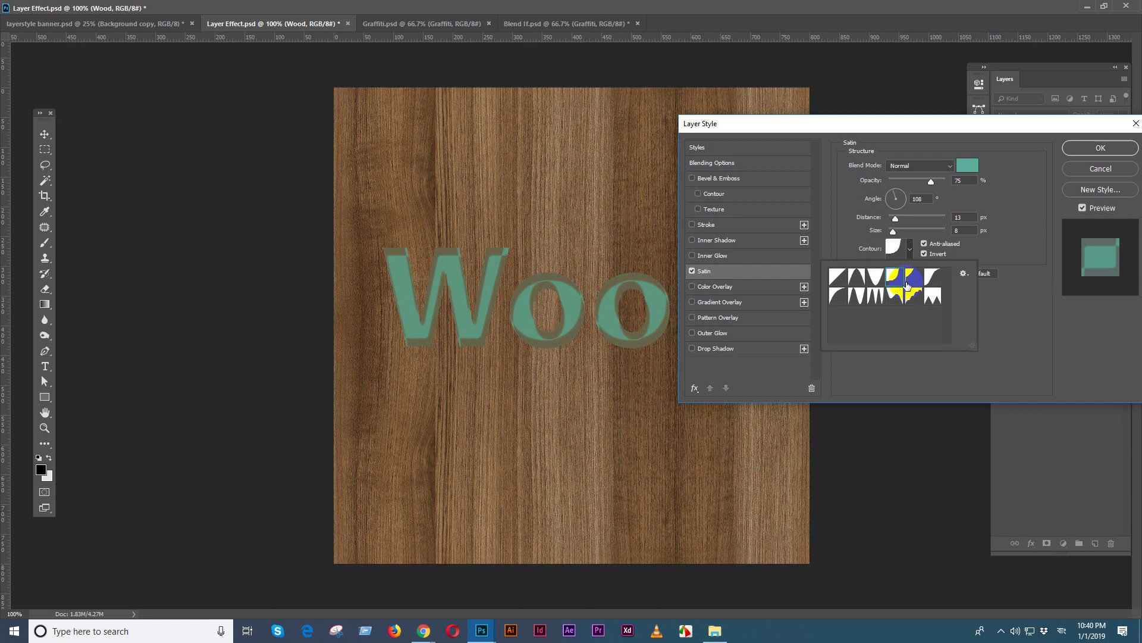
left_click(919, 284)
left_click_drag(892, 231, 892, 234)
left_click(899, 222)
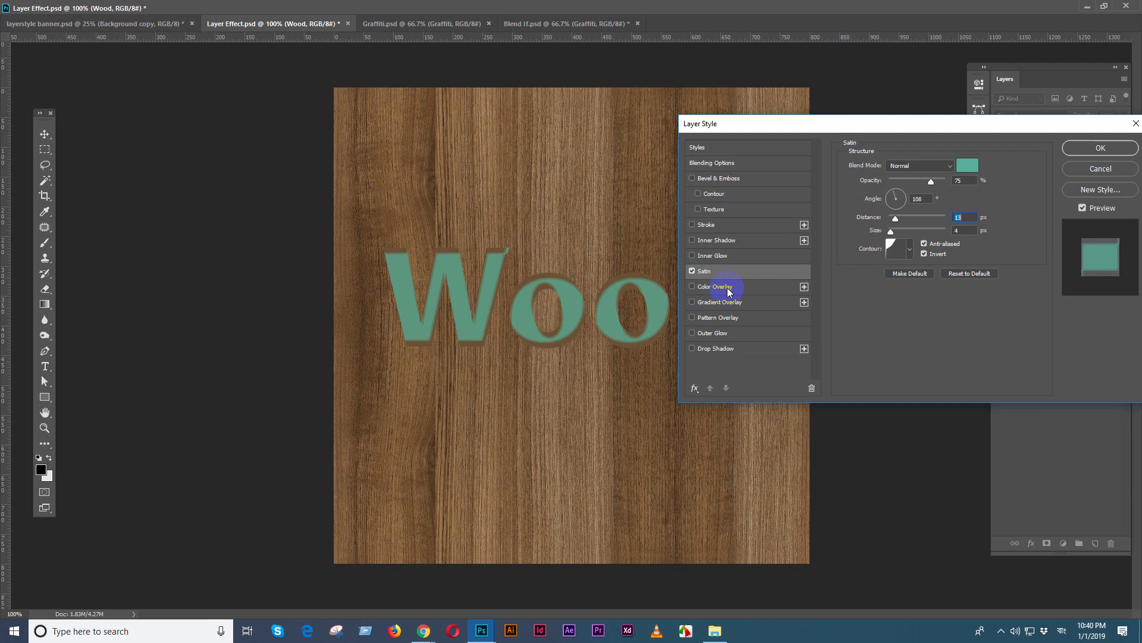
Disable Satin, enable Color Overlay on the Wood text, and open its colour choice, keeping the dark brown
left_click(692, 271)
left_click(692, 287)
left_click(743, 288)
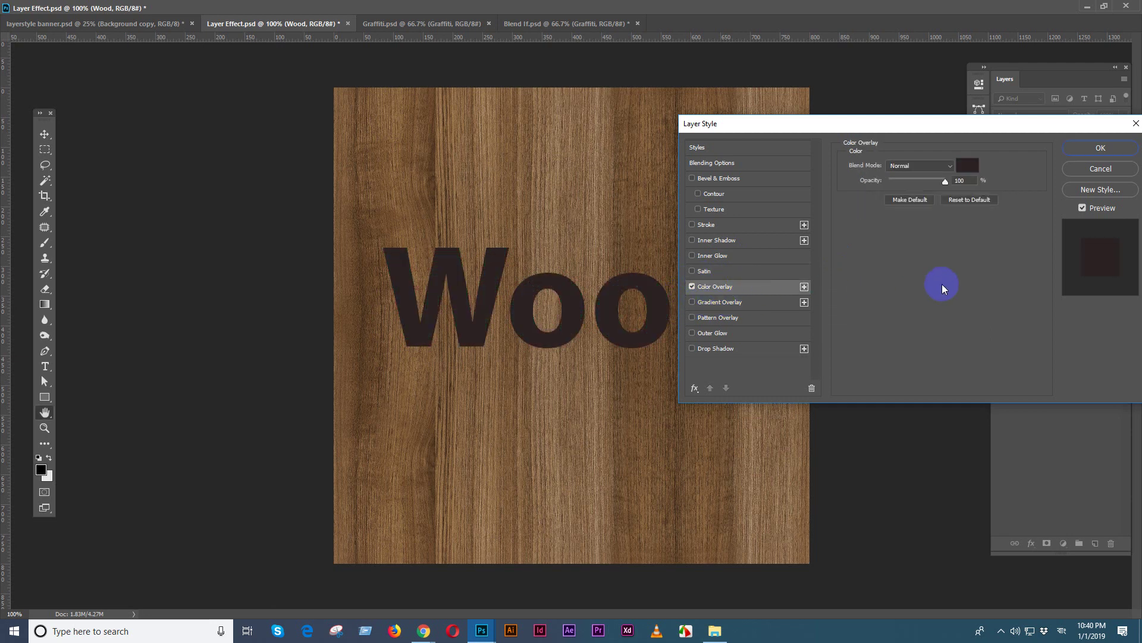
left_click(965, 166)
left_click(1097, 299)
Turn the Color Overlay off and back on, moving the Layer Style dialog lower to uncover more of the text and the layers
left_click(693, 288)
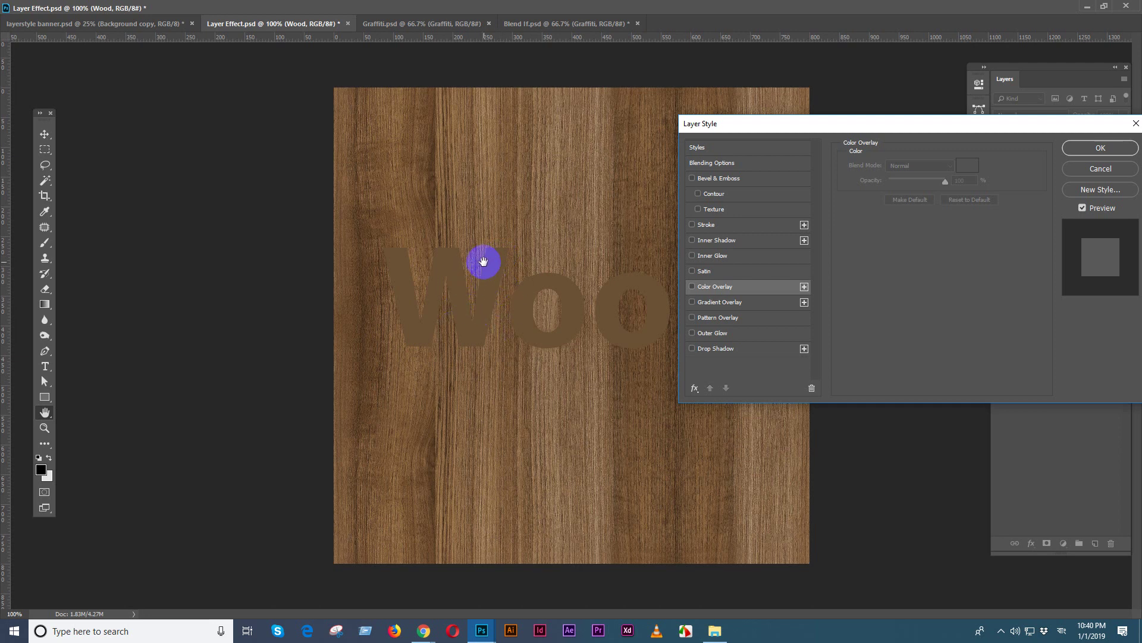
left_click_drag(862, 123, 870, 274)
left_click(700, 437)
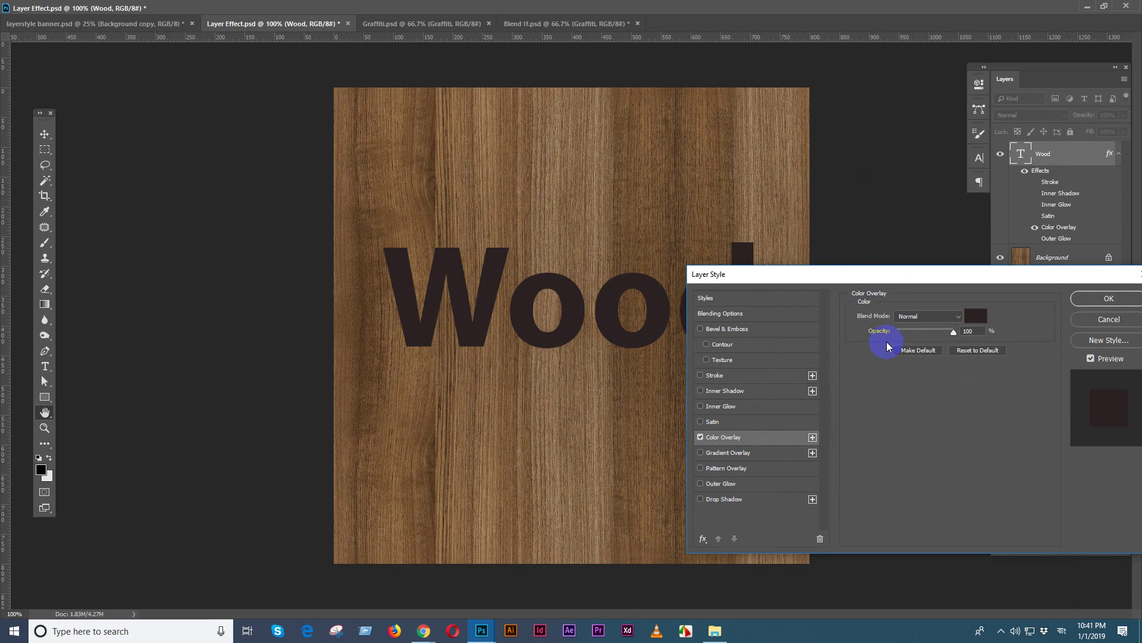
Try white as the Color Overlay colour on the Wood text and settle on a strong red
left_click(976, 316)
left_click_drag(876, 371, 832, 305)
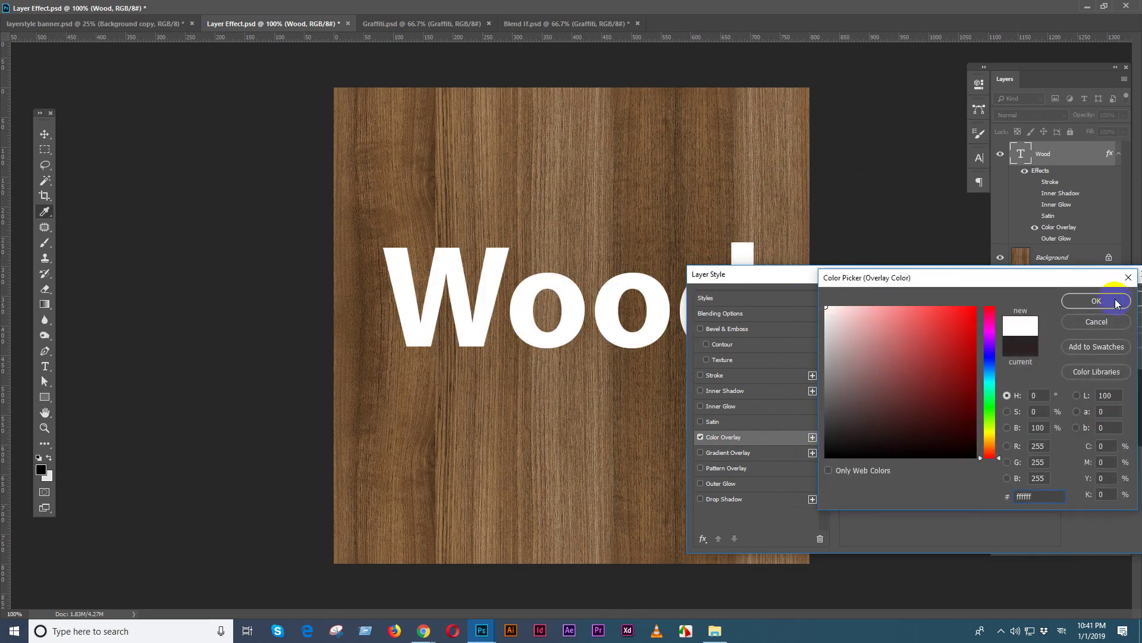
left_click(1097, 300)
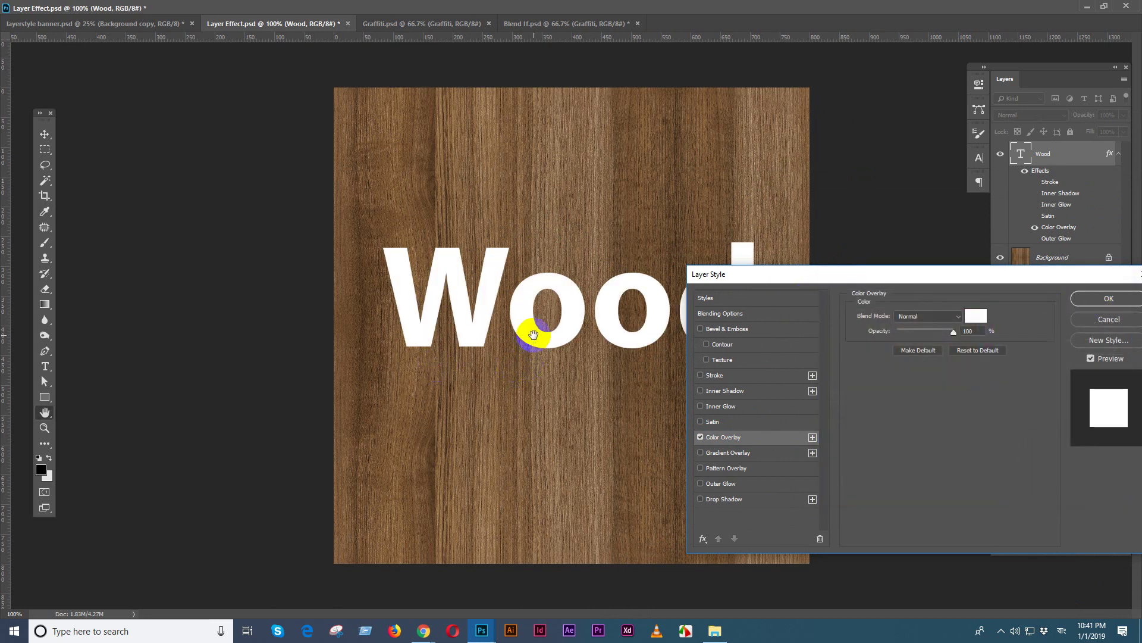
left_click(974, 317)
left_click(938, 340)
left_click(1101, 300)
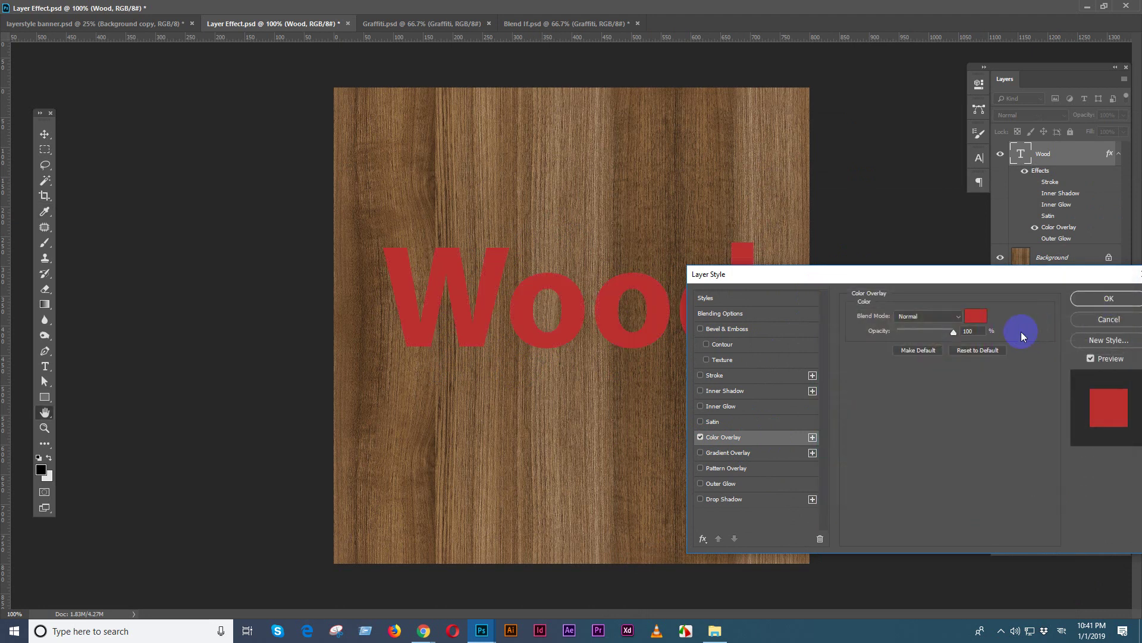
Disable Color Overlay, enable Gradient Overlay on the Wood text, and show the Gradient Overlay settings
left_click(701, 438)
left_click(702, 453)
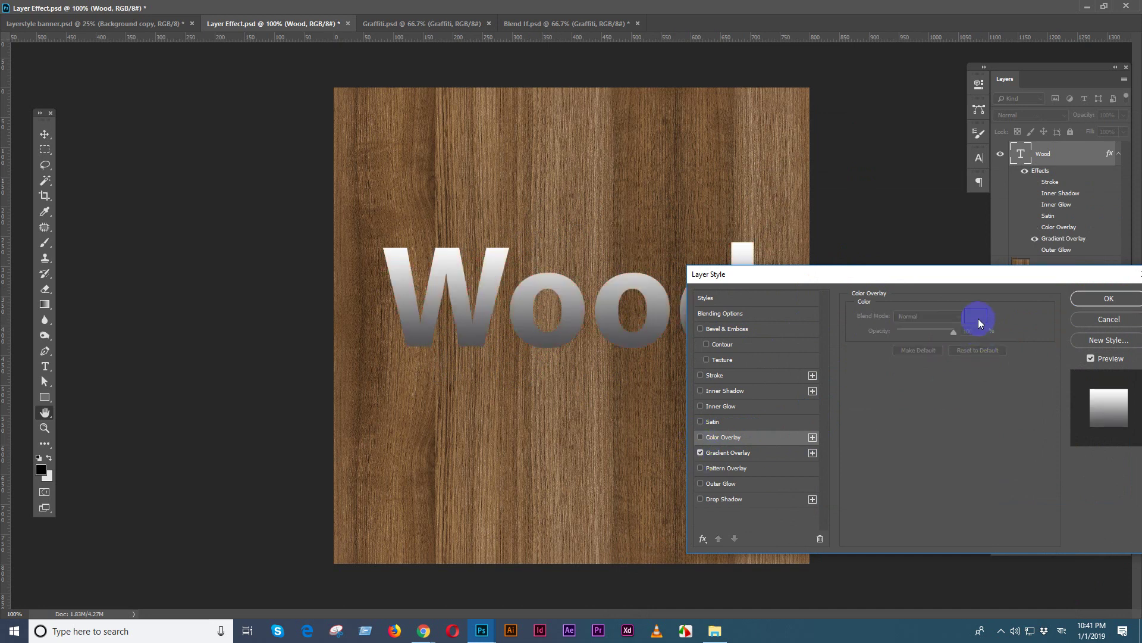
left_click(783, 437)
left_click(764, 453)
left_click(738, 437)
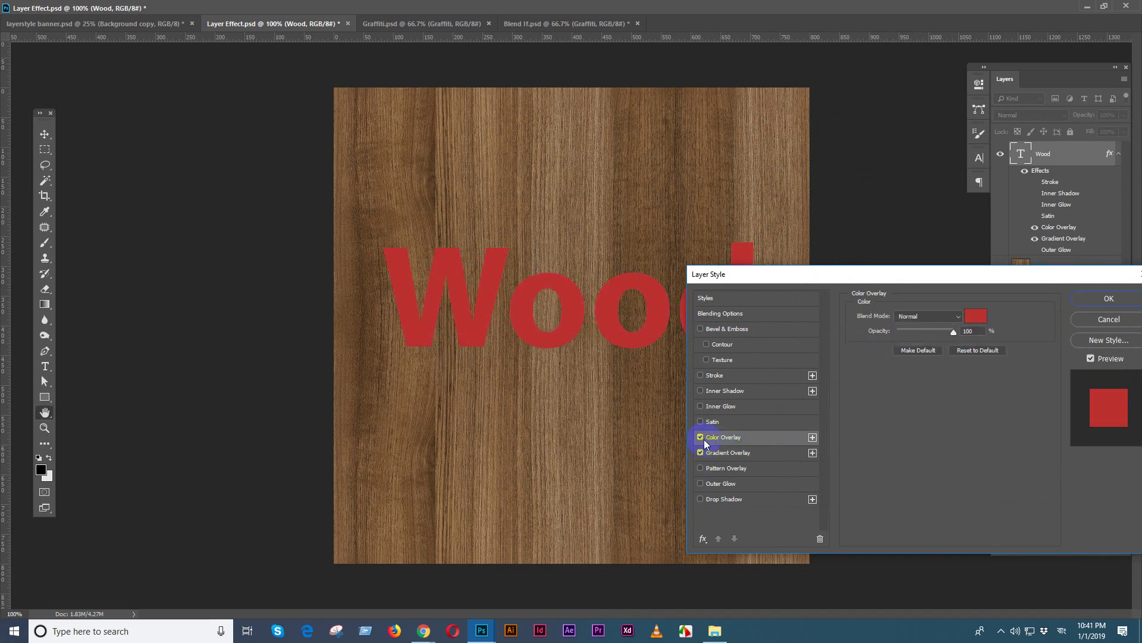
left_click(700, 437)
left_click(754, 453)
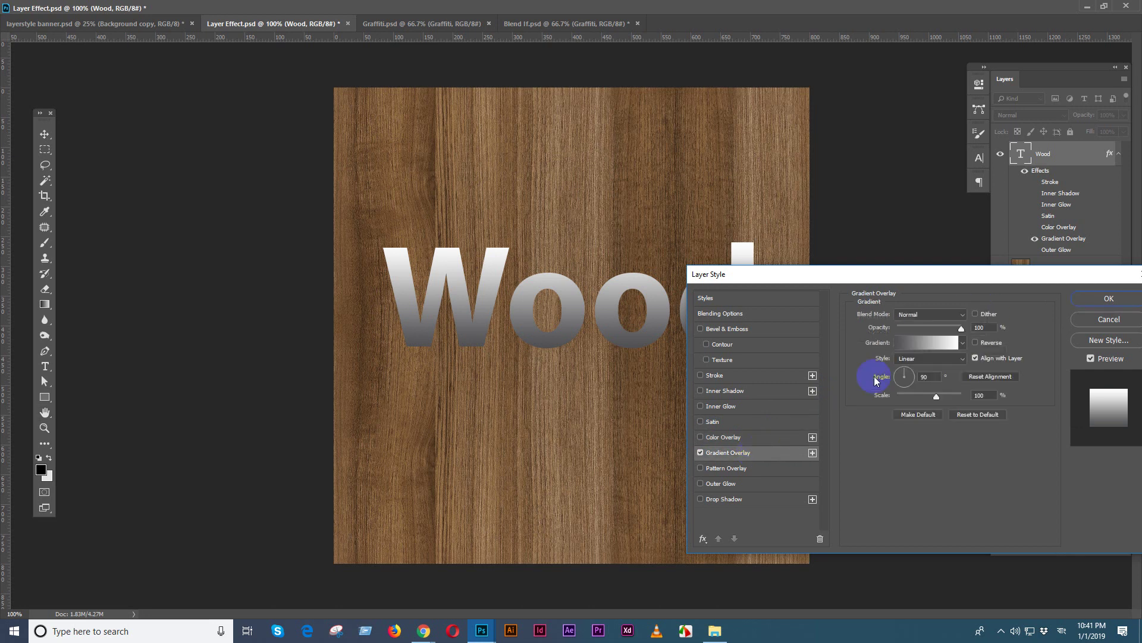
Apply the Orange, Yellow, Orange preset to the Gradient Overlay
left_click(928, 339)
left_click(877, 259)
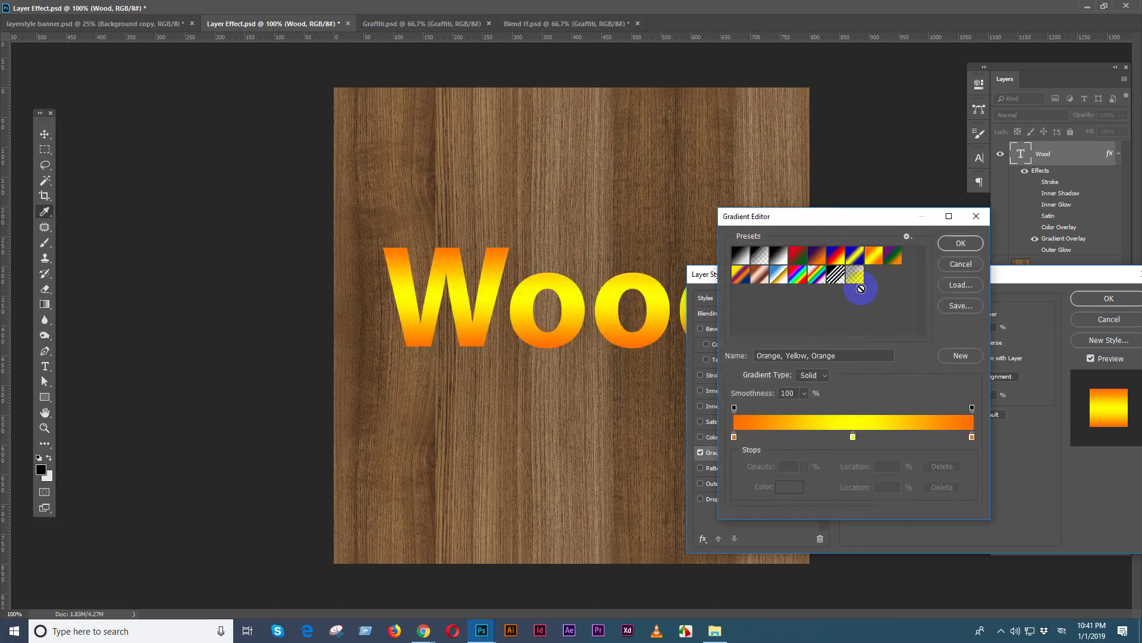
left_click(961, 244)
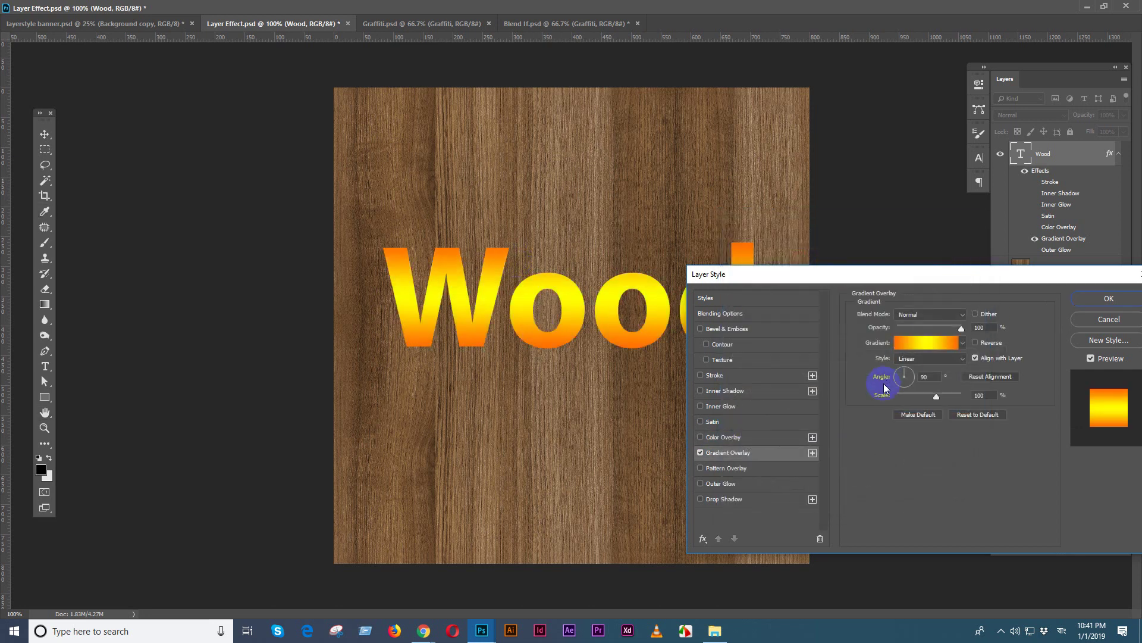
Reopen the overlay gradient for editing and recolour its end stop at 100% to a bright red
left_click(924, 344)
left_click(972, 437)
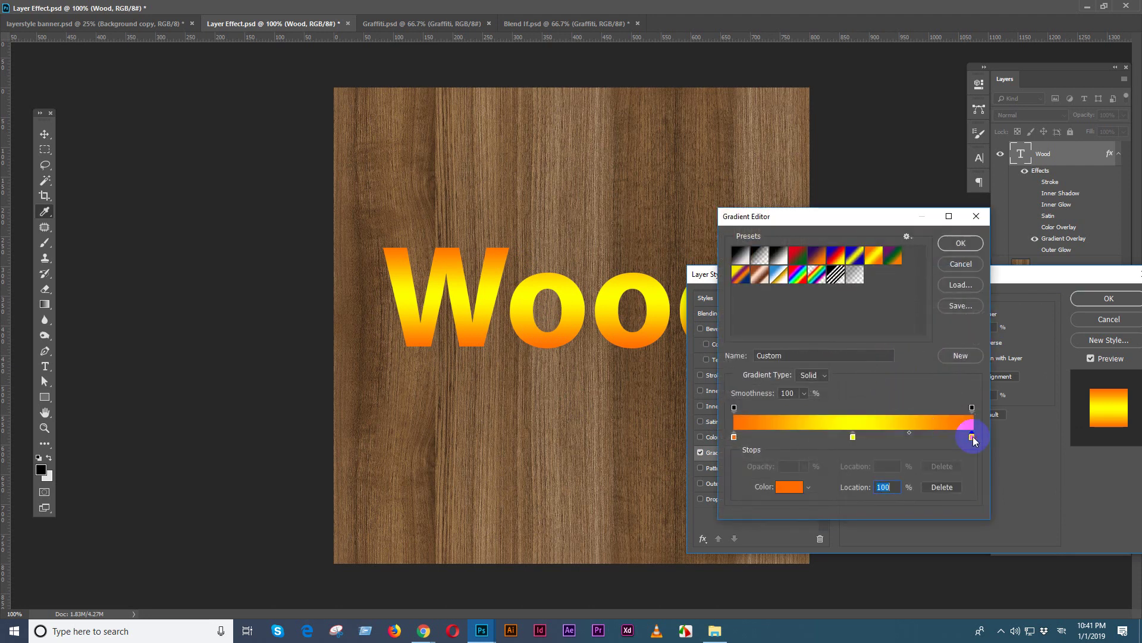
left_click(790, 487)
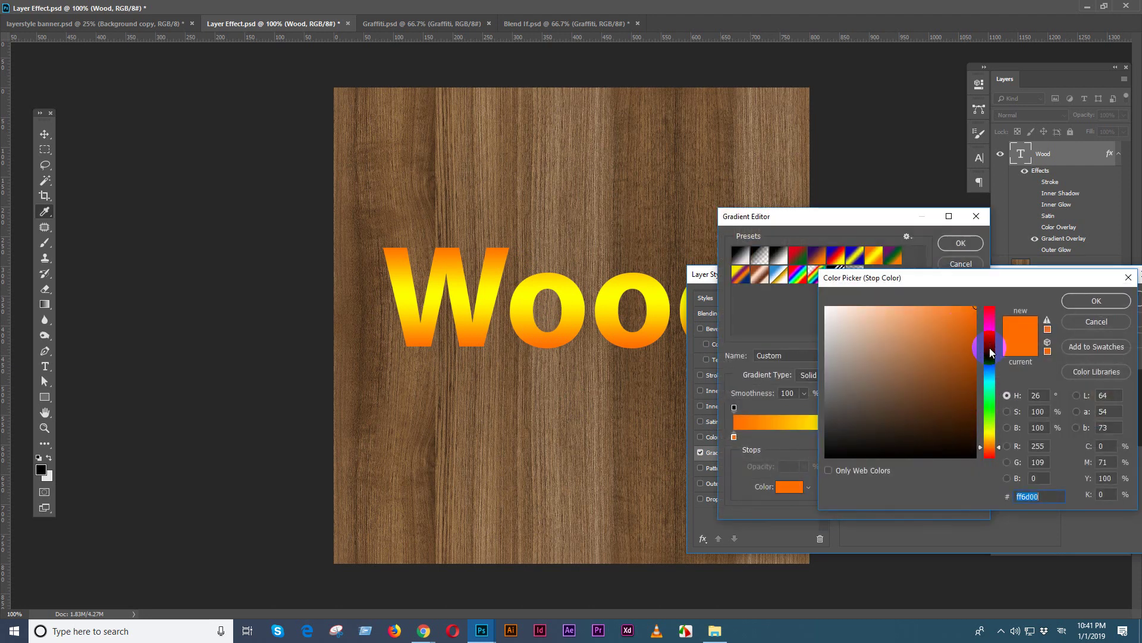
left_click(990, 311)
left_click(1080, 302)
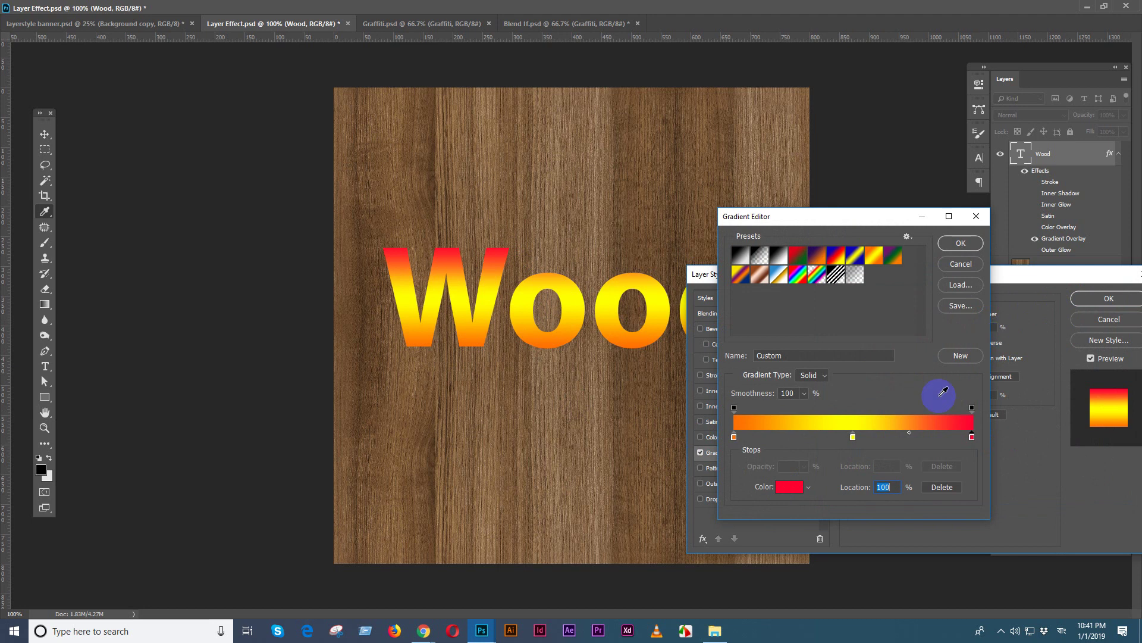
Recolour the gradient's middle stop at 50% to the magenta d425c1
left_click(783, 489)
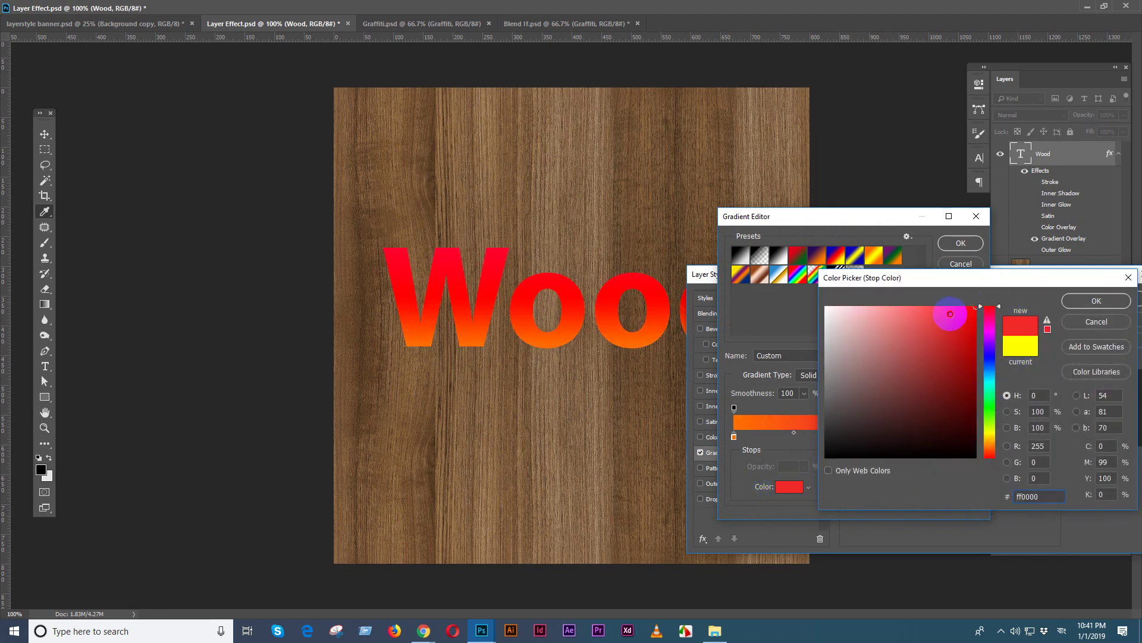
mouse_move(948, 314)
left_mouse_down()
mouse_move(913, 345)
mouse_move(905, 375)
mouse_move(957, 307)
mouse_move(993, 330)
left_mouse_up()
left_click(956, 327)
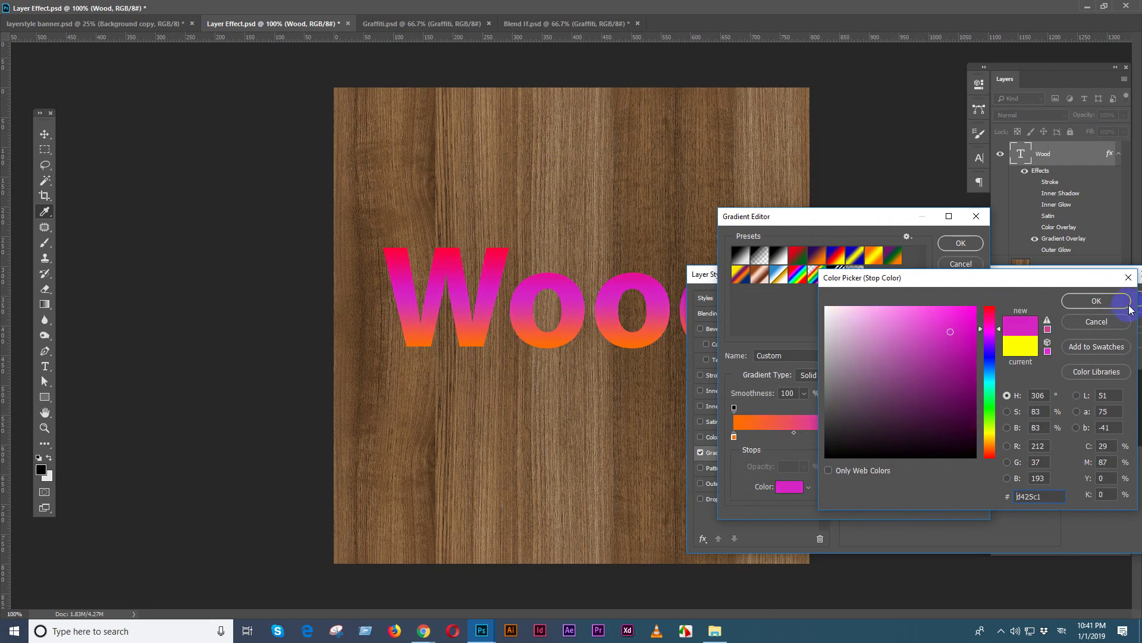
left_click(1096, 301)
Try the Blue, Yellow, Blue and Blue, Red, Yellow presets, and apply the multicolour rainbow preset to the Gradient Overlay
left_click(854, 255)
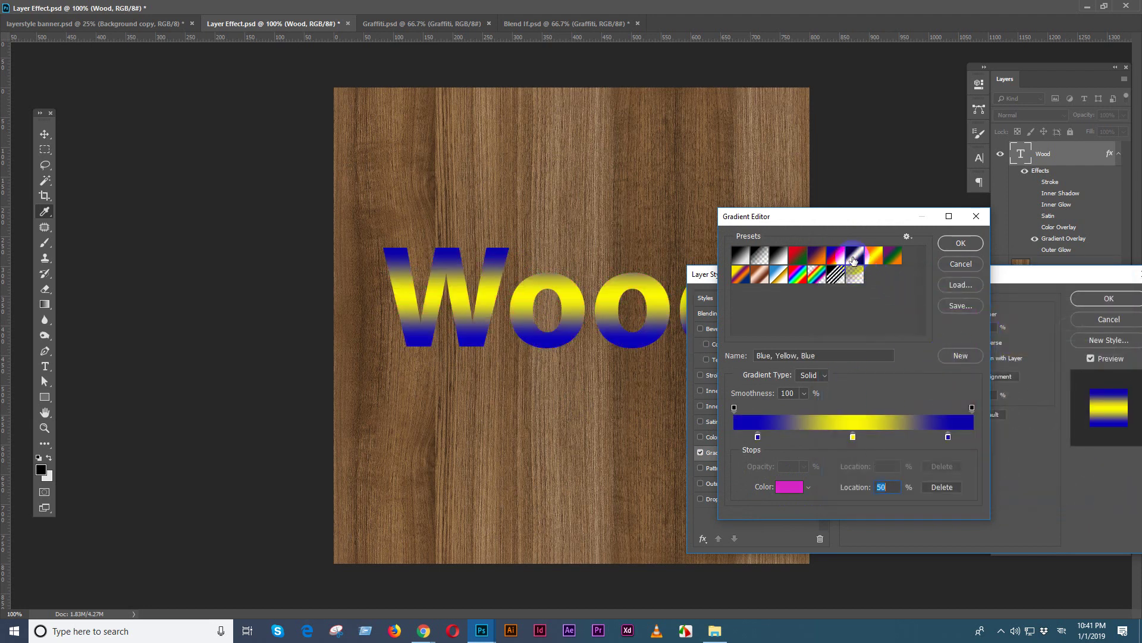
left_click(836, 257)
left_click(816, 275)
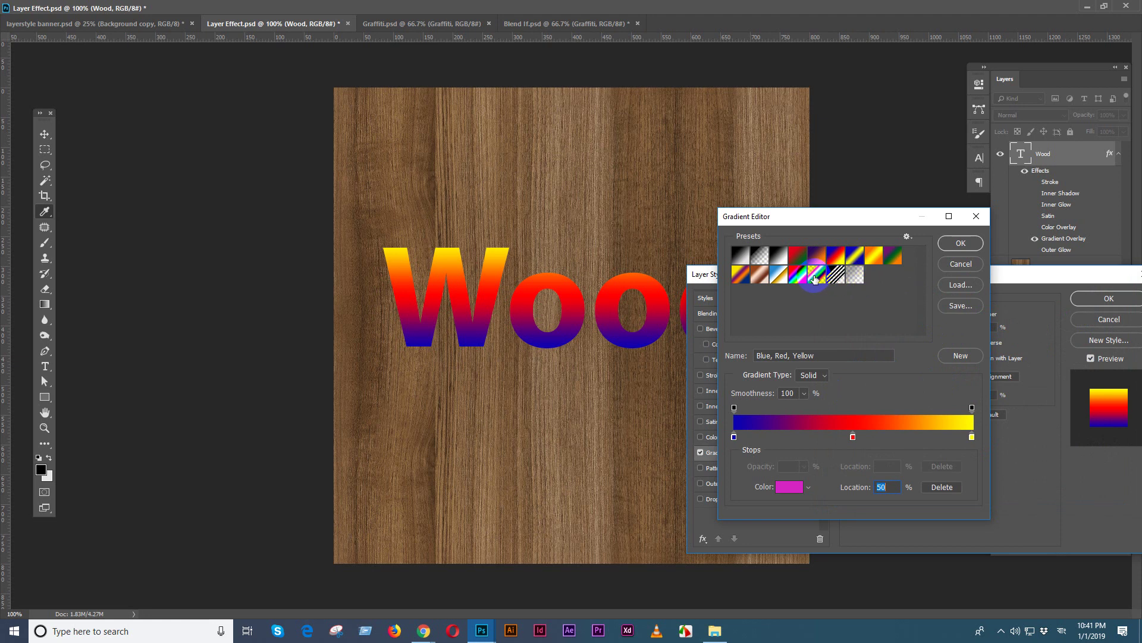
left_click(942, 254)
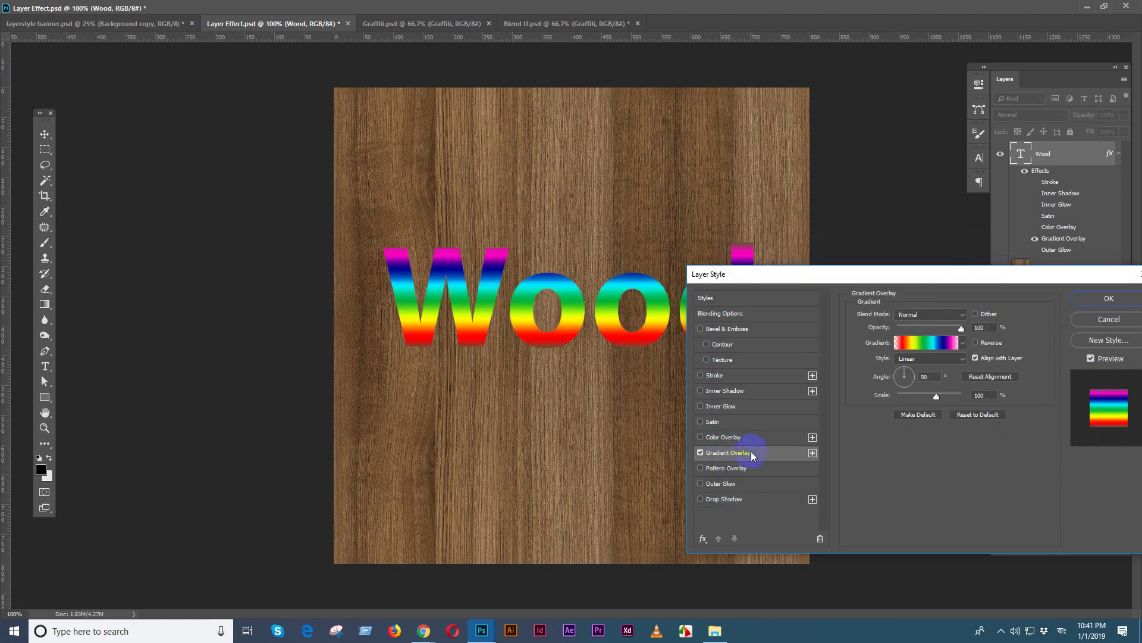
Replace the Gradient Overlay with a Pattern Overlay using the mottled black-and-white pattern at 54% opacity
left_click(732, 470)
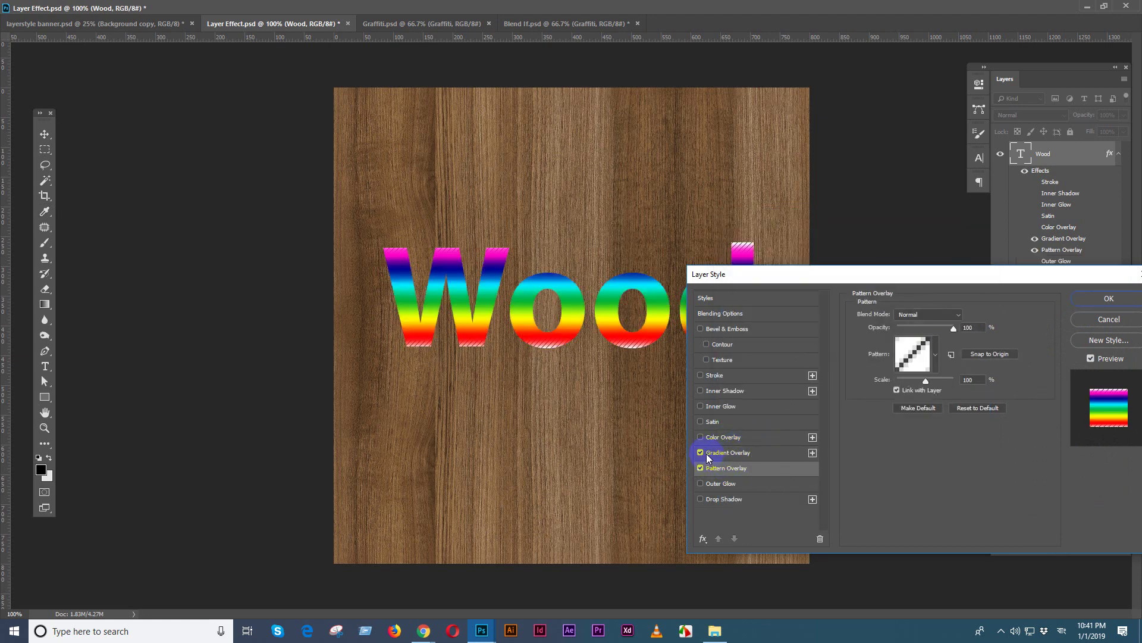
left_click(701, 453)
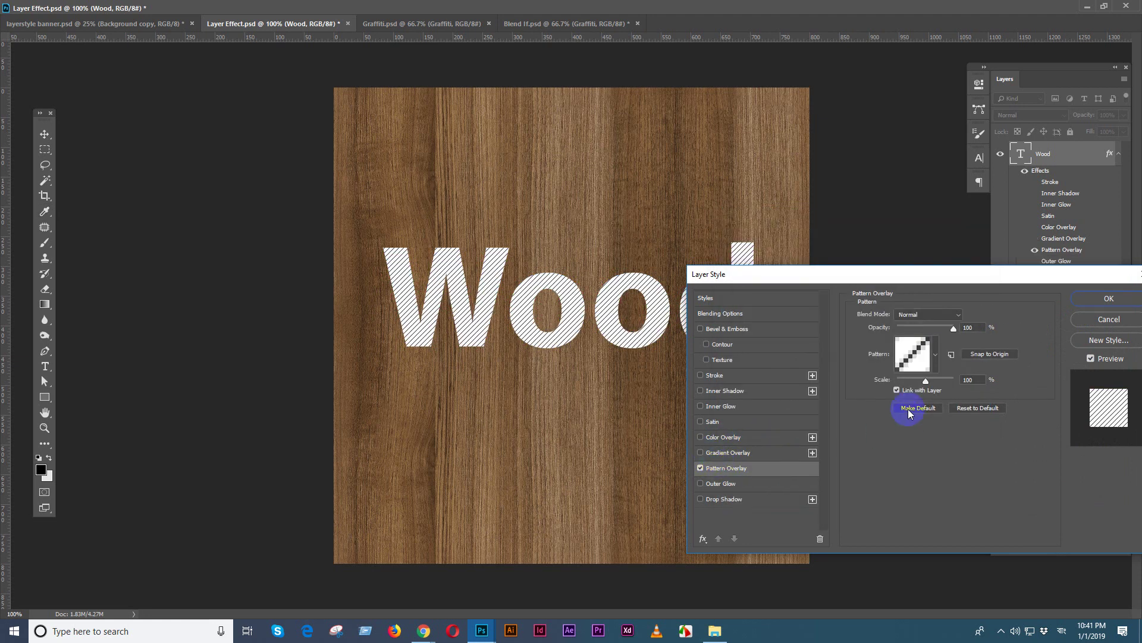
left_click(937, 352)
left_click(950, 409)
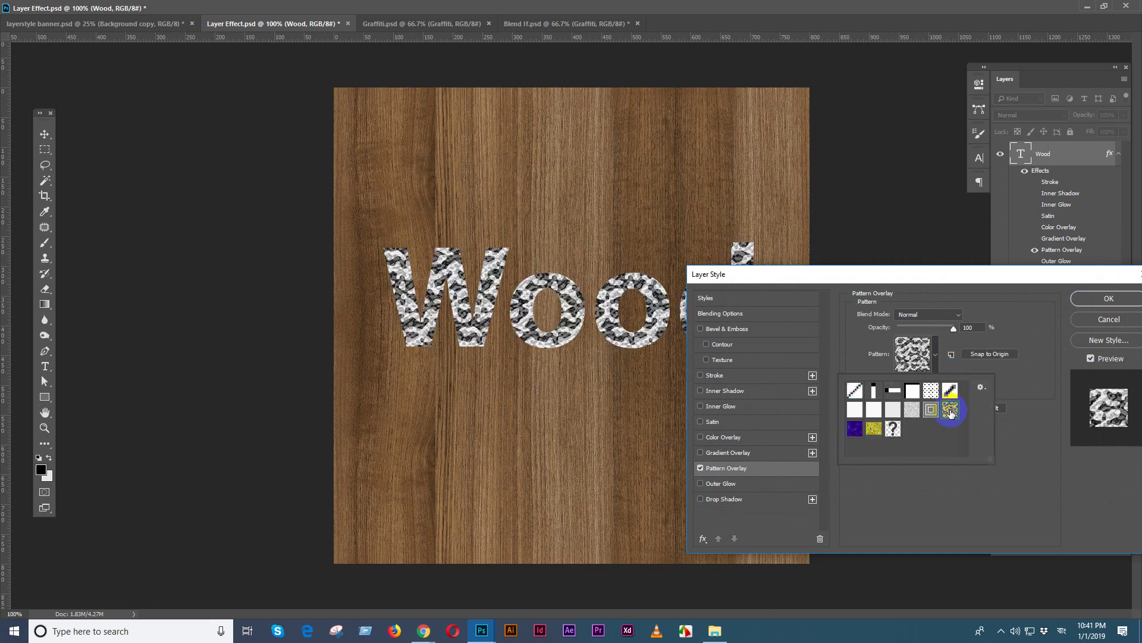
left_click(954, 328)
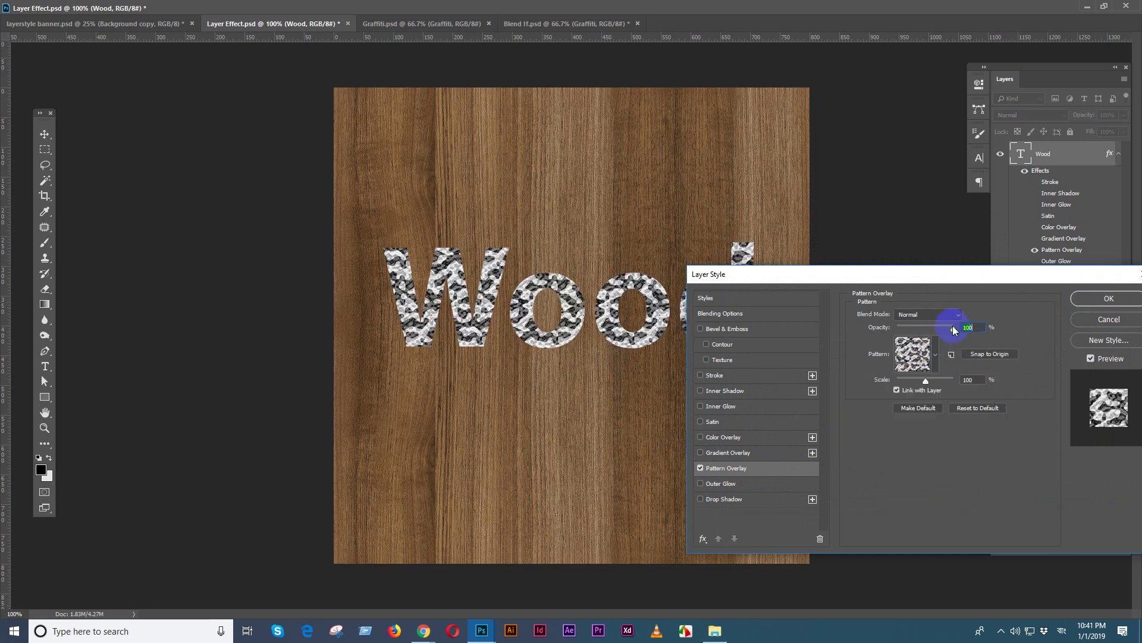
left_click_drag(954, 329, 929, 332)
Check the pattern picker's option for loading patterns from files, and cancel without loading any
left_click(936, 354)
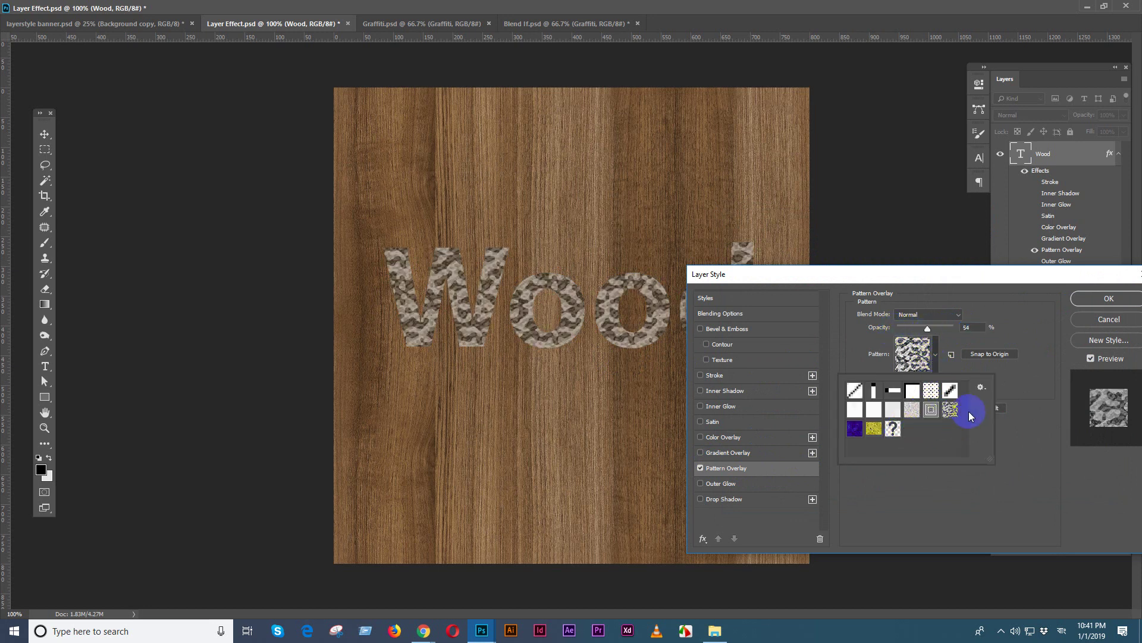
left_click(981, 387)
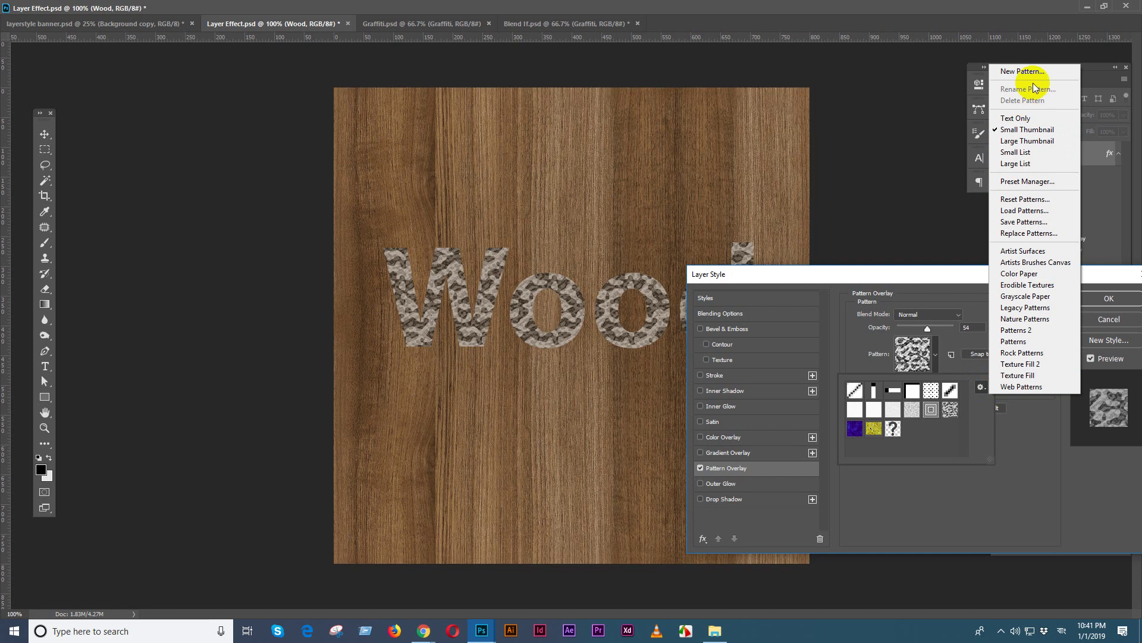
left_click(1036, 211)
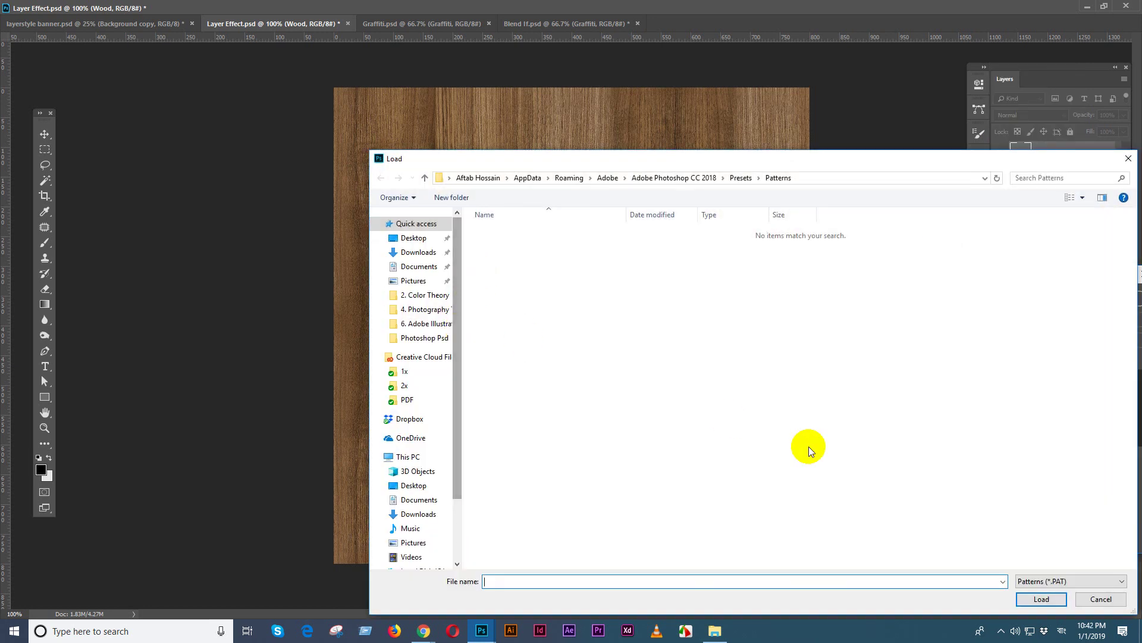
left_click(1111, 609)
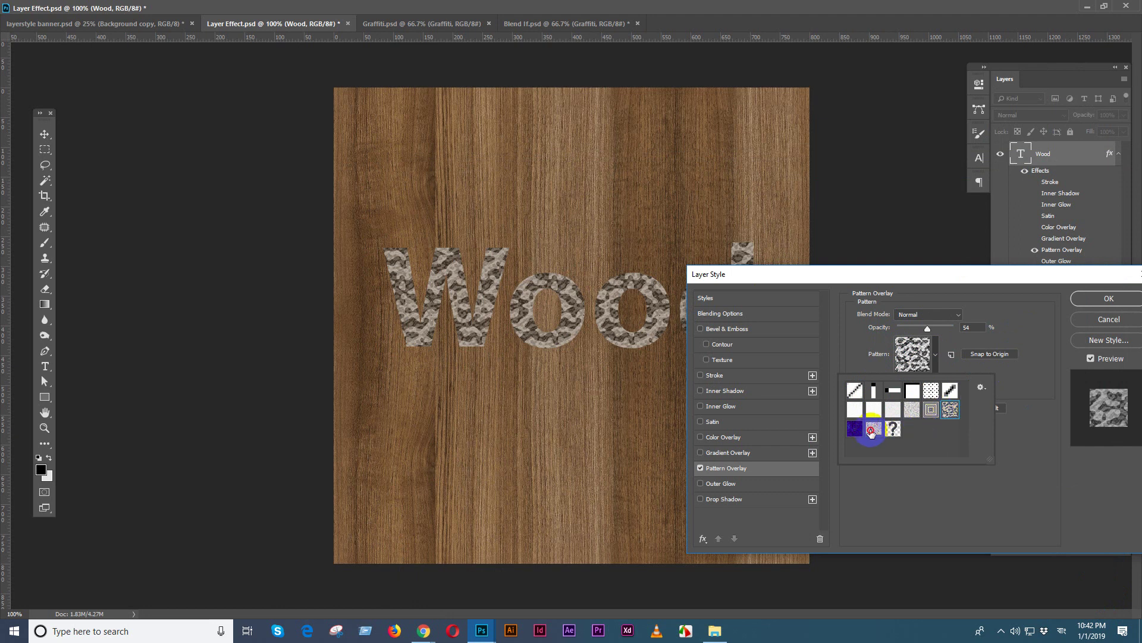
Switch the Pattern Overlay to the yellow flower pattern, with opacity 100% and scale 17%
left_click(873, 428)
left_click(967, 319)
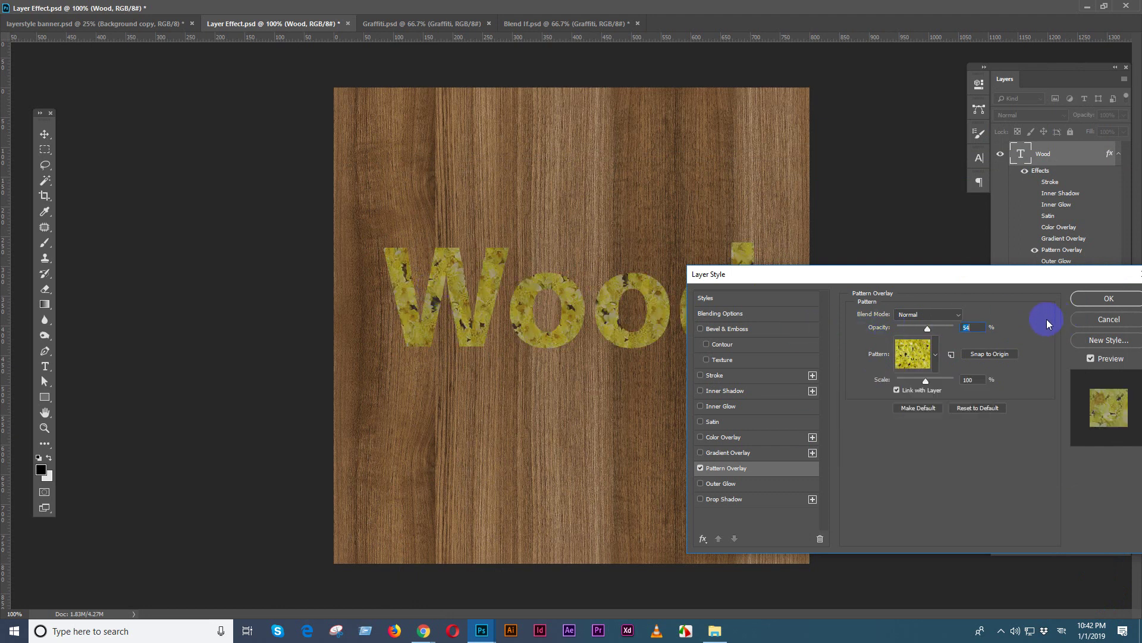
left_click_drag(934, 330, 977, 329)
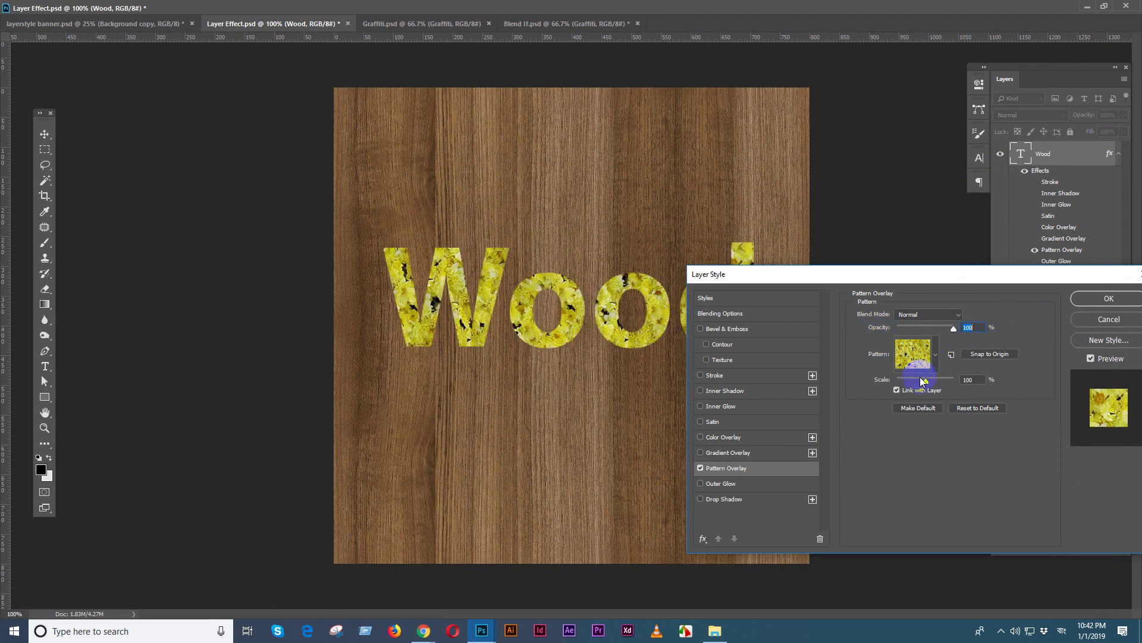
mouse_move(926, 384)
left_mouse_down()
mouse_move(907, 385)
mouse_move(974, 382)
mouse_move(904, 384)
left_mouse_up()
Enable Outer Glow on the Wood text, disable Pattern Overlay, and return to the Outer Glow settings
left_click(719, 487)
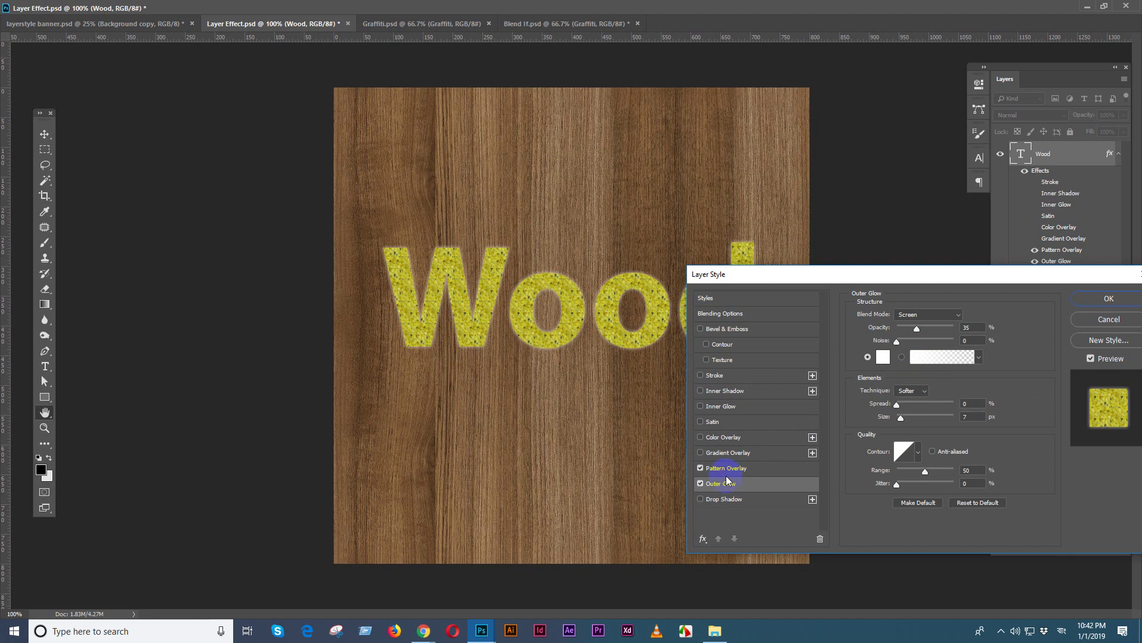
left_click(710, 469)
left_click(700, 468)
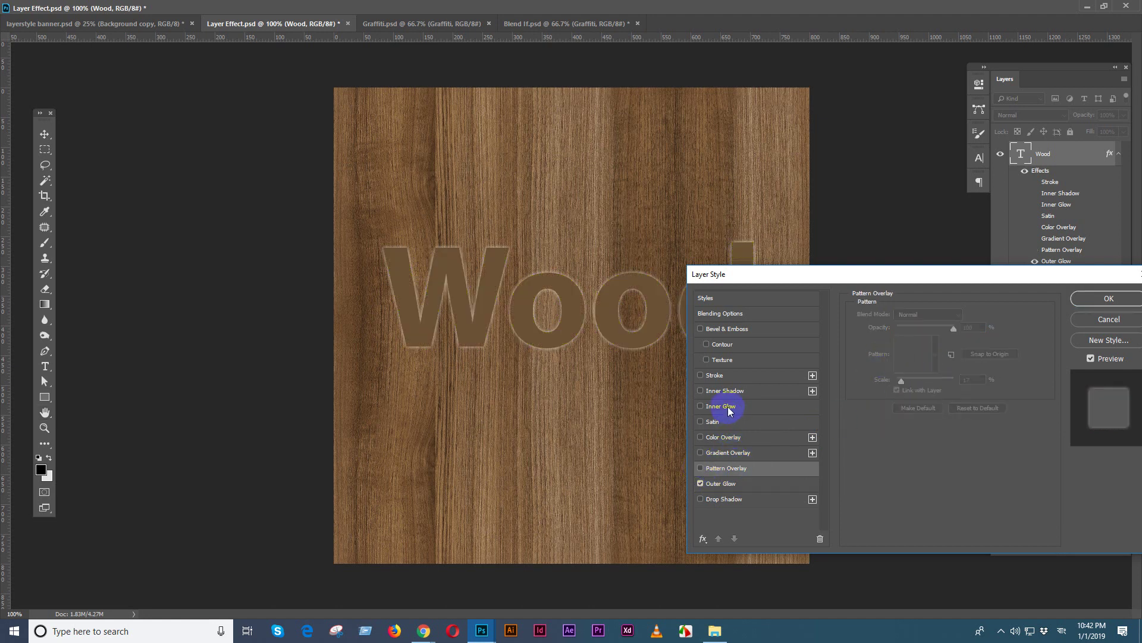
left_click(721, 485)
Set the Outer Glow to Normal blend mode with 22% opacity and 34% noise, keeping the white colour
left_click_drag(913, 327, 907, 326)
left_click(922, 314)
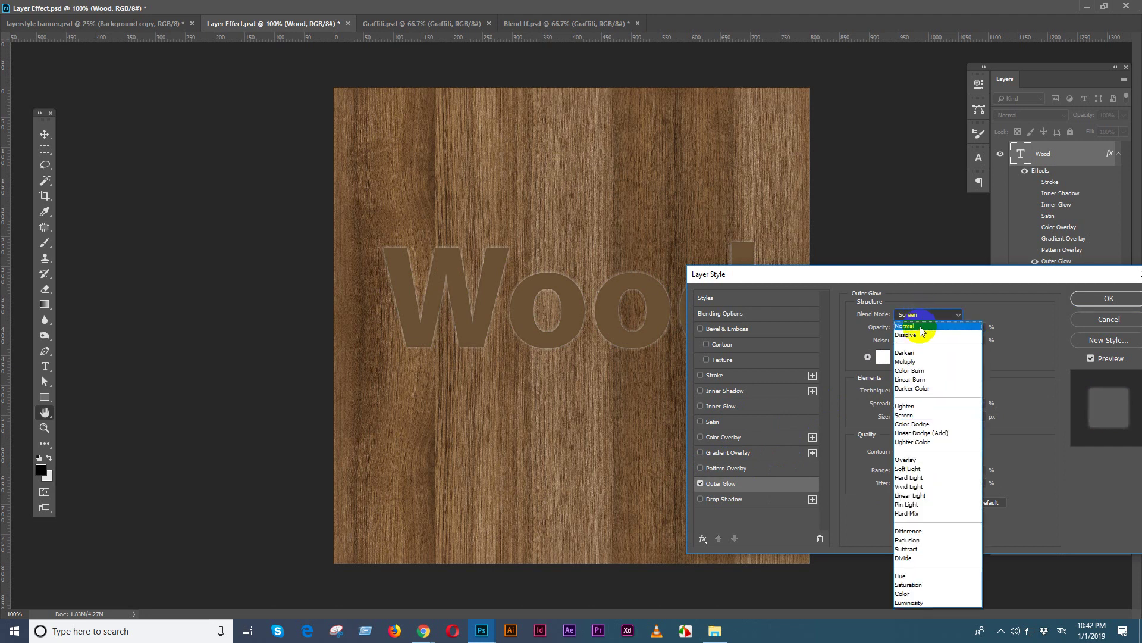
left_click(919, 324)
left_click(883, 356)
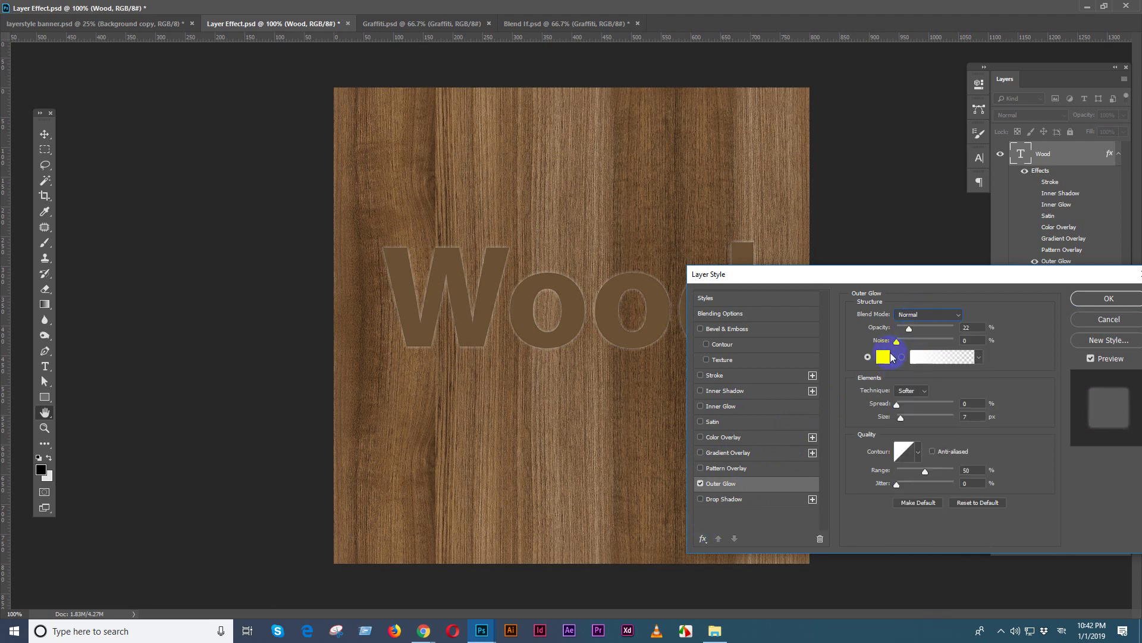
left_click_drag(901, 347, 916, 344)
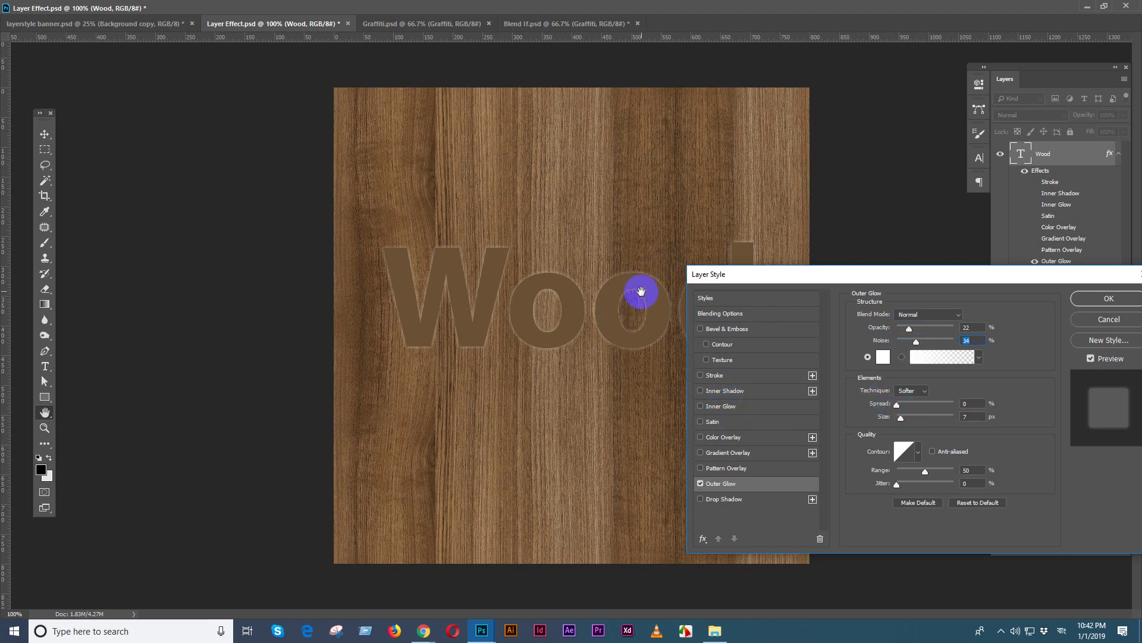
Disable Outer Glow, enable Drop Shadow on the Wood text, and show the Drop Shadow settings
left_click(701, 484)
left_click(700, 498)
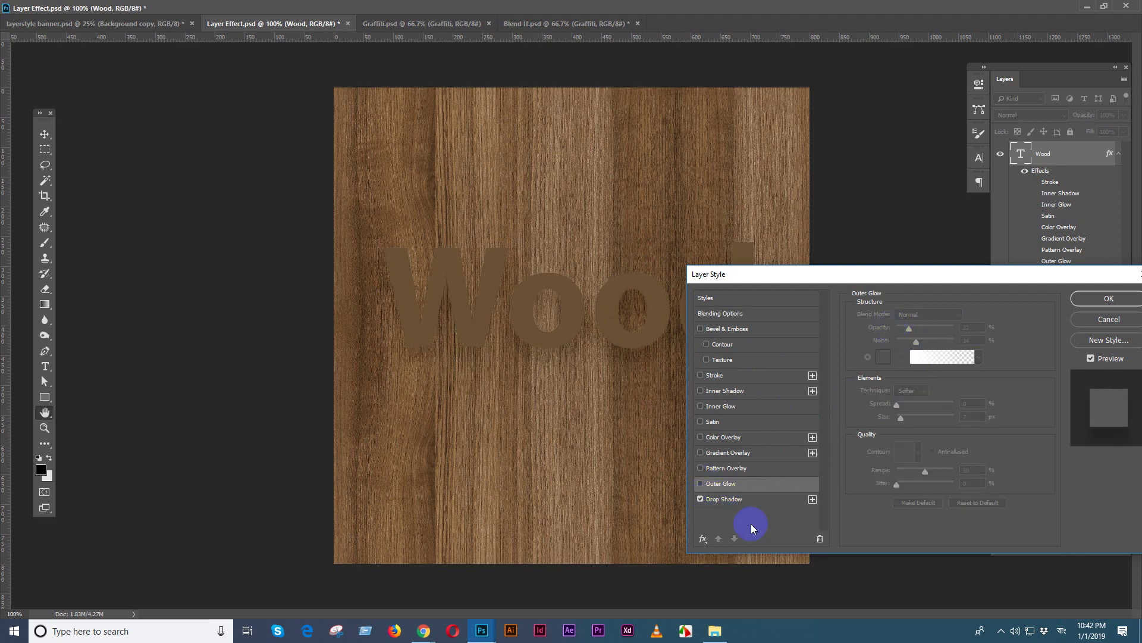
left_click(748, 501)
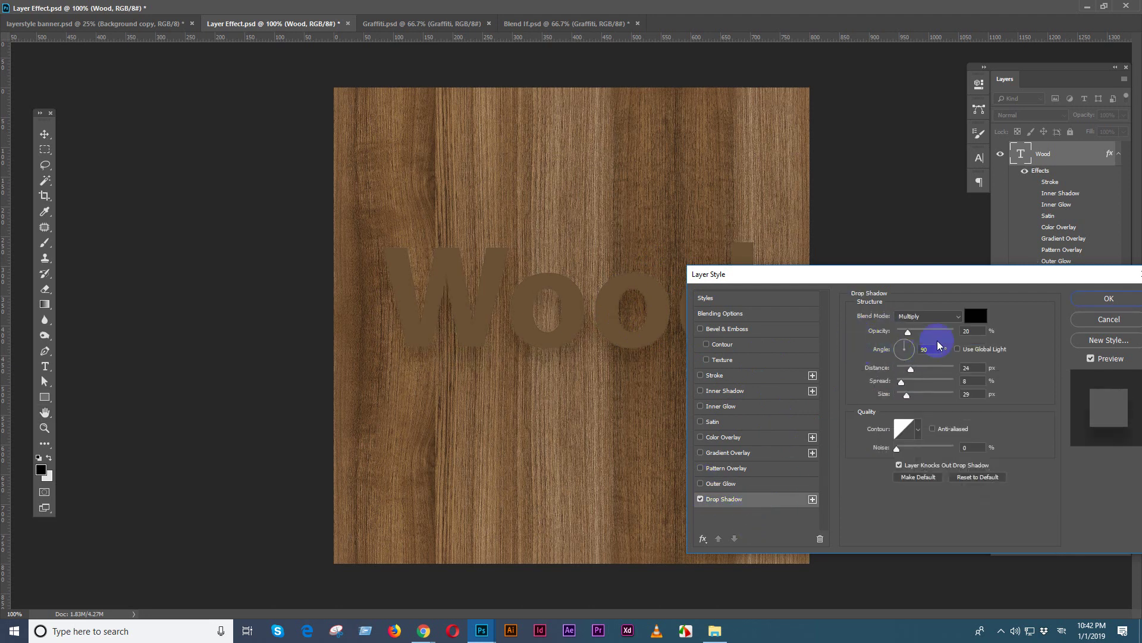
Set the Drop Shadow opacity to 41%, distance to 10 px and size to 0 px for a hard-edged shadow
left_click_drag(909, 333, 910, 332)
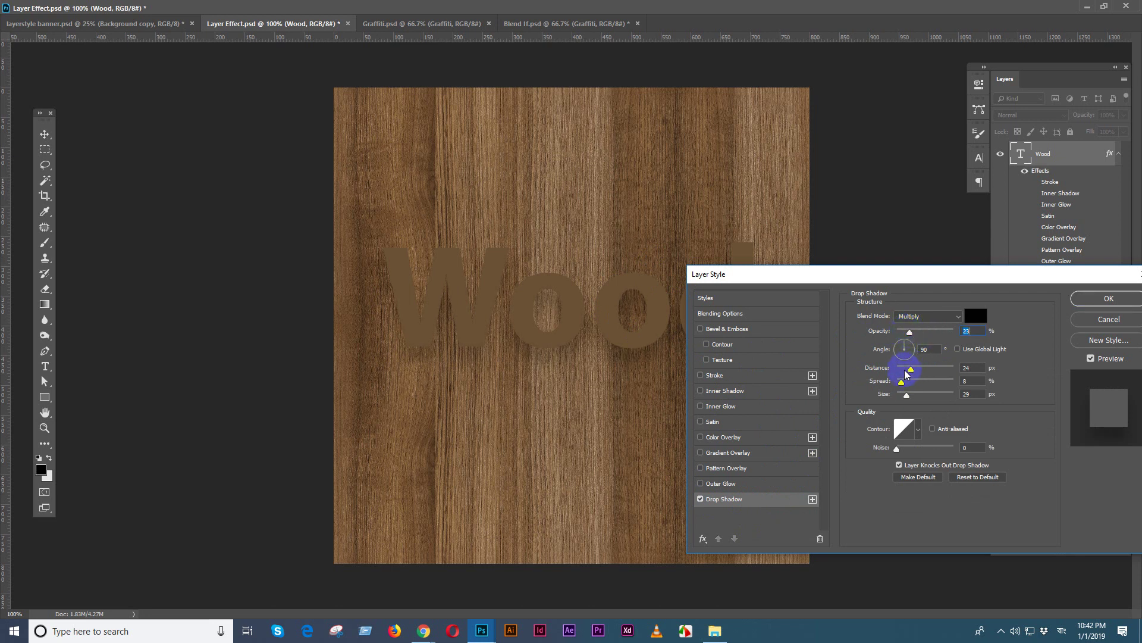
left_click_drag(907, 394, 897, 397)
left_click_drag(910, 332, 903, 372)
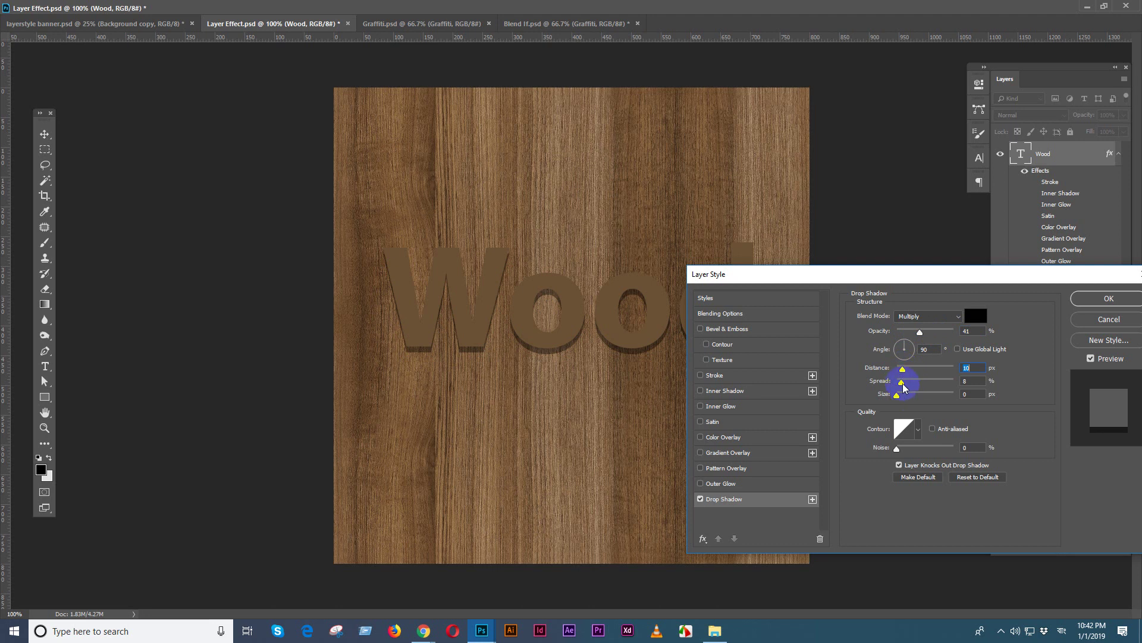
Set the Drop Shadow distance to 6 px and spread to 2%, and try several contour presets, settling on the S-shaped curve
left_click_drag(904, 371, 902, 370)
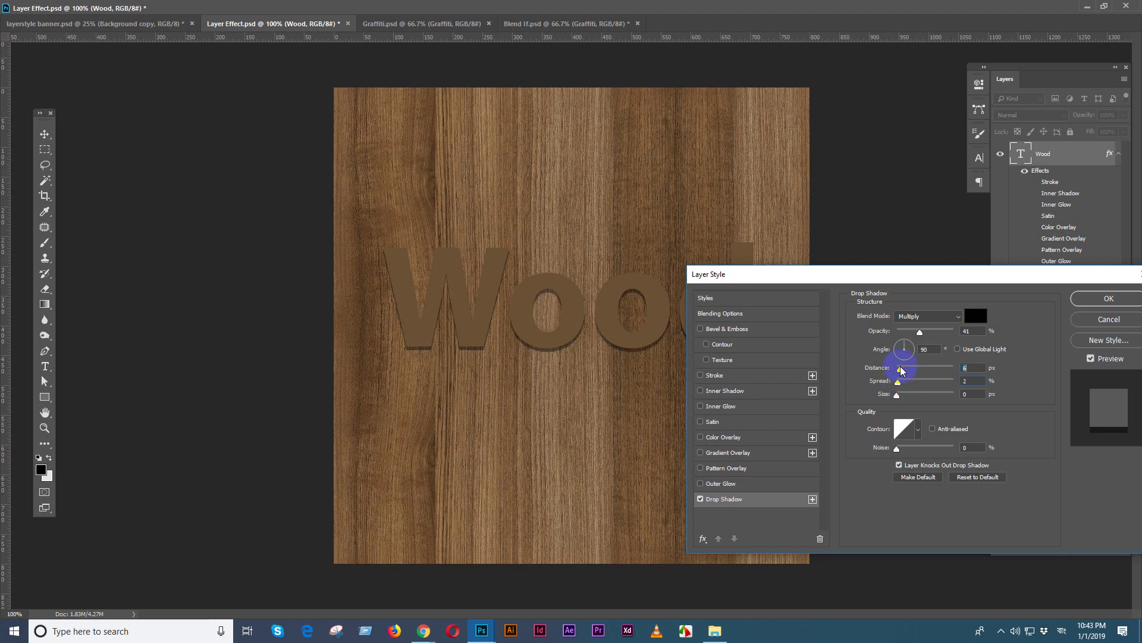
left_click(918, 429)
left_click(922, 476)
left_click(846, 476)
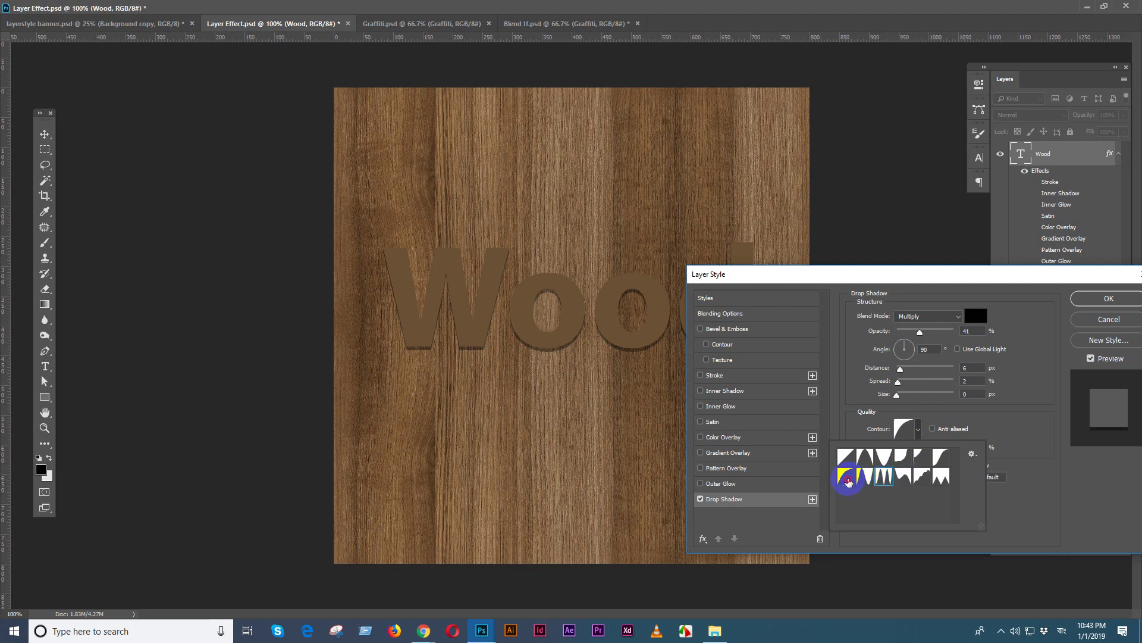
left_click(884, 458)
left_click(903, 457)
left_click(932, 458)
left_click(941, 456)
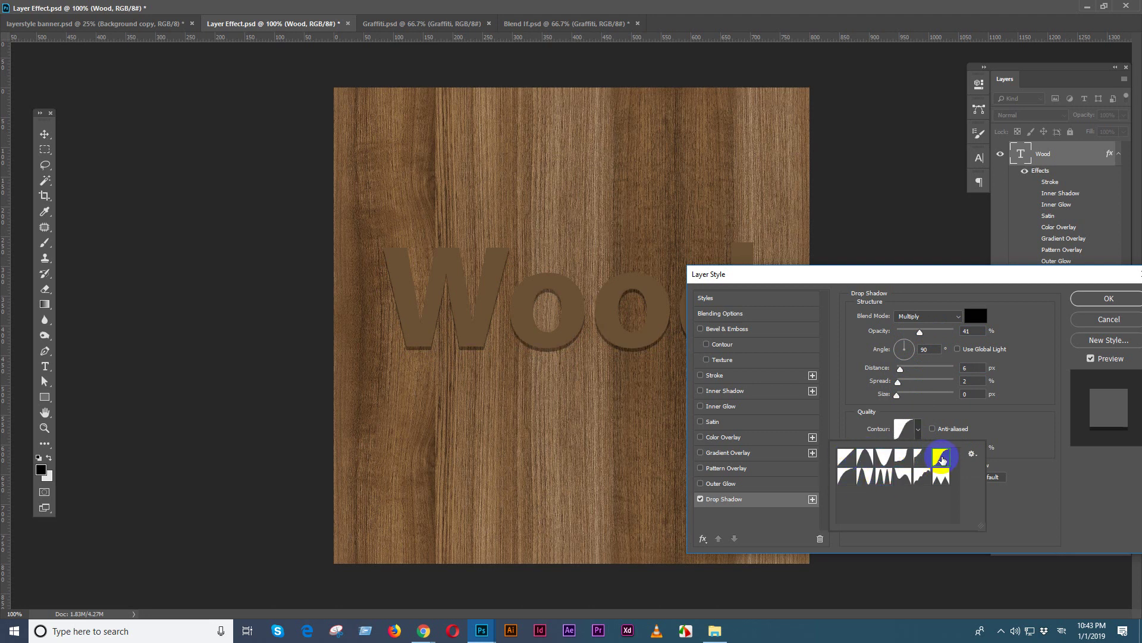
left_click(1011, 434)
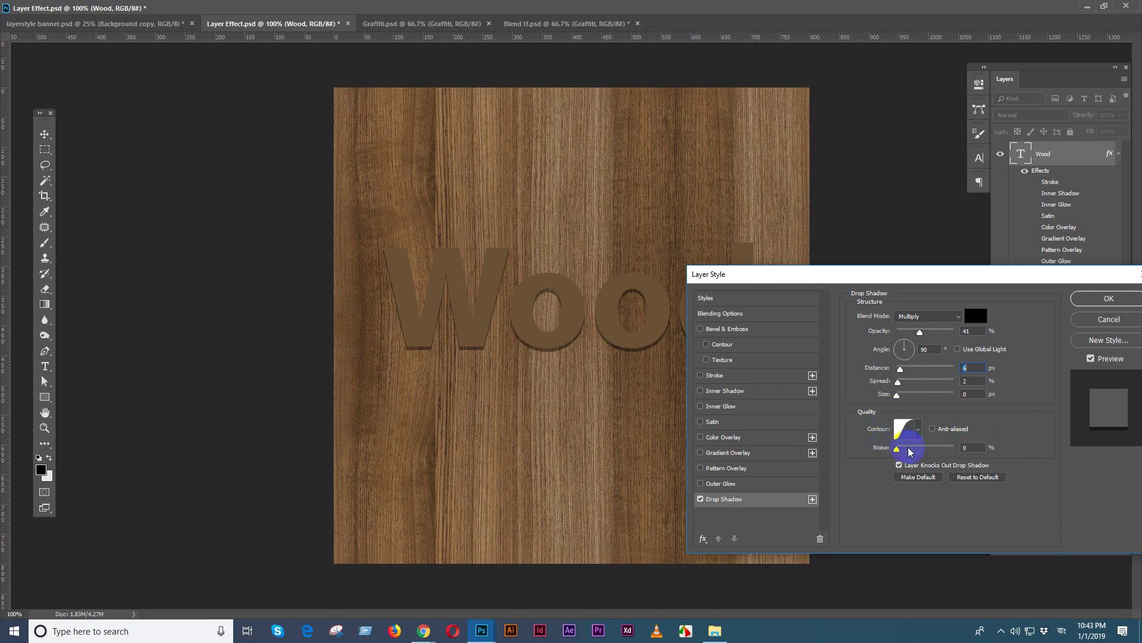
Try the Drop Shadow with 35% noise and a size of 18 px, and cancel the layer style changes
mouse_move(897, 447)
left_mouse_down()
mouse_move(928, 452)
mouse_move(917, 450)
left_mouse_up()
mouse_move(896, 394)
left_mouse_down()
mouse_move(923, 396)
mouse_move(903, 396)
left_mouse_up()
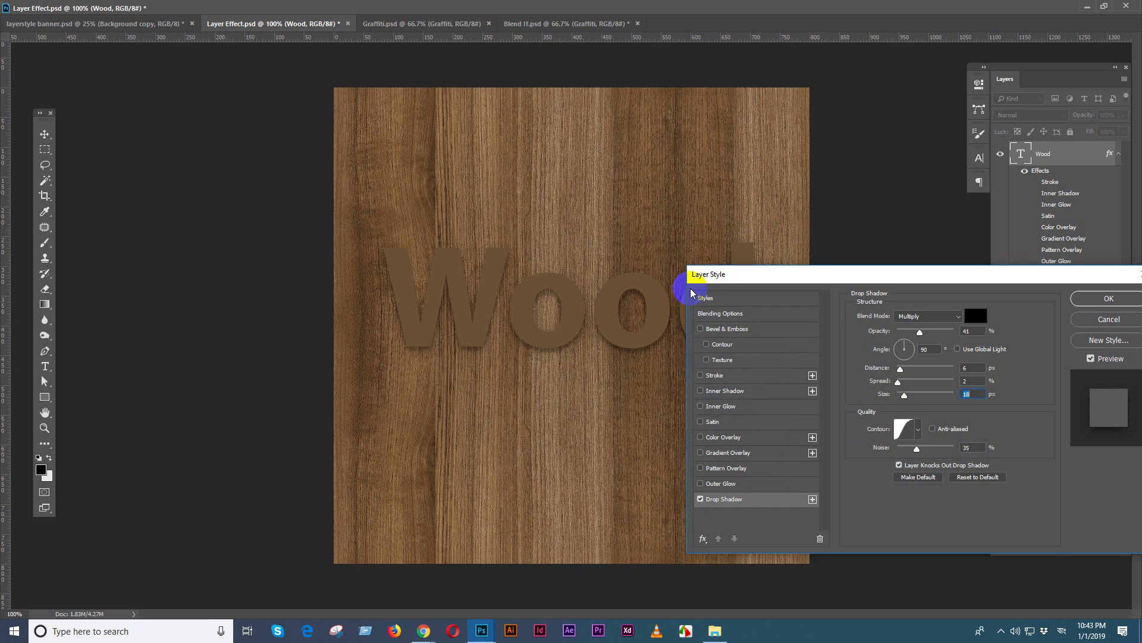
left_click(1107, 319)
Switch to the Graffiti.psd document and move the GRAFFITI text slightly upward on the brick wall
left_click(429, 23)
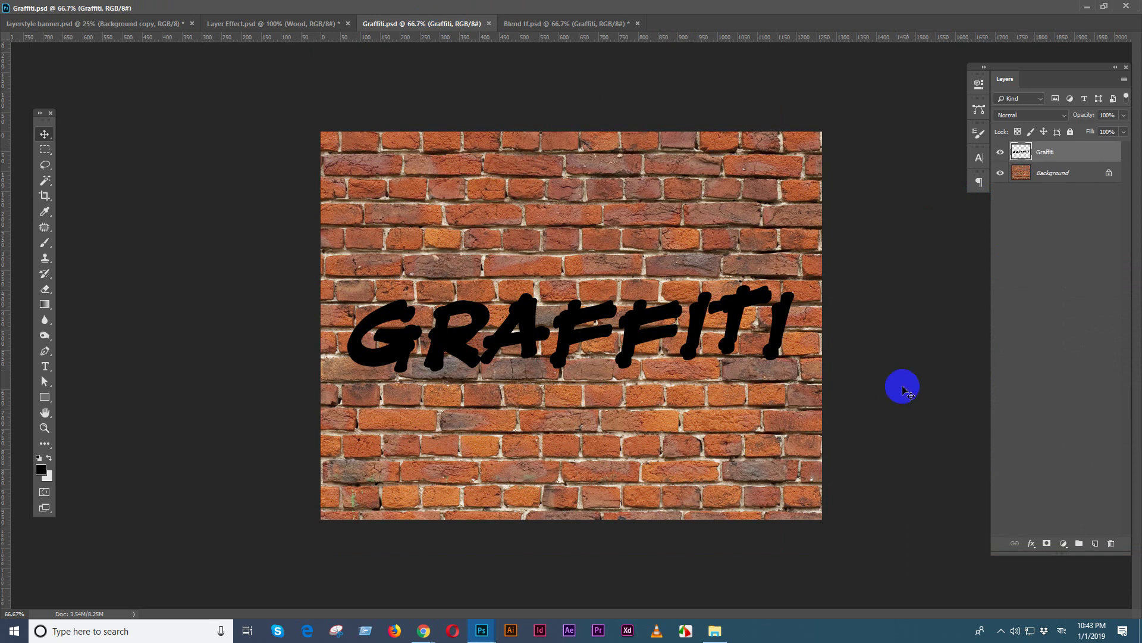
right_click(580, 291)
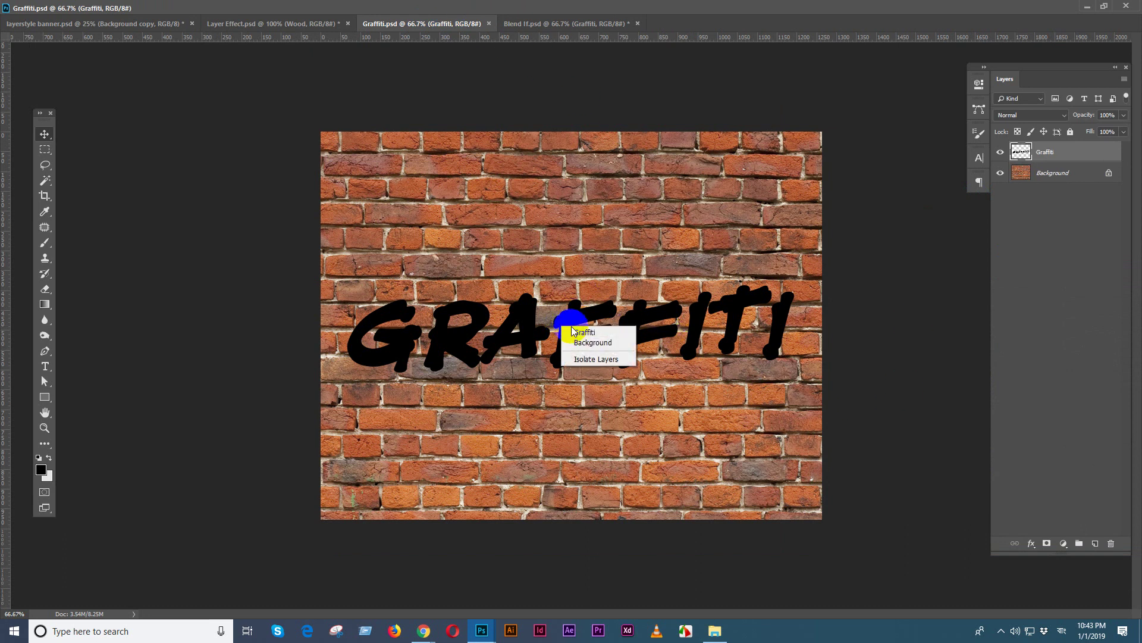
left_click(574, 311)
right_click(575, 318)
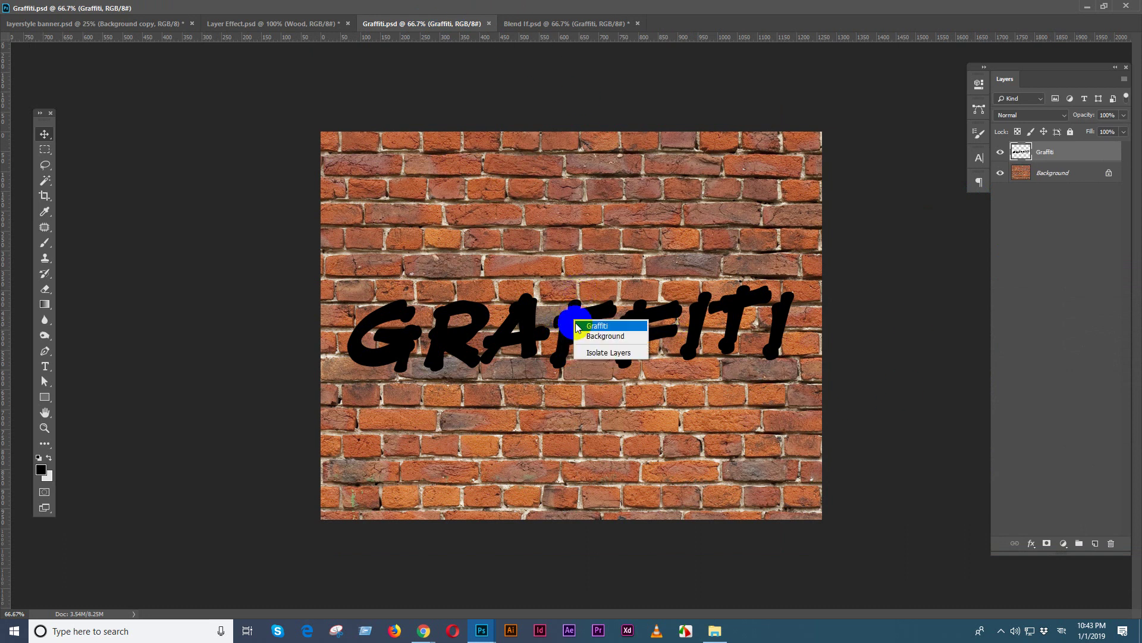
mouse_move(575, 318)
left_mouse_down()
mouse_move(573, 299)
mouse_move(576, 315)
left_mouse_up()
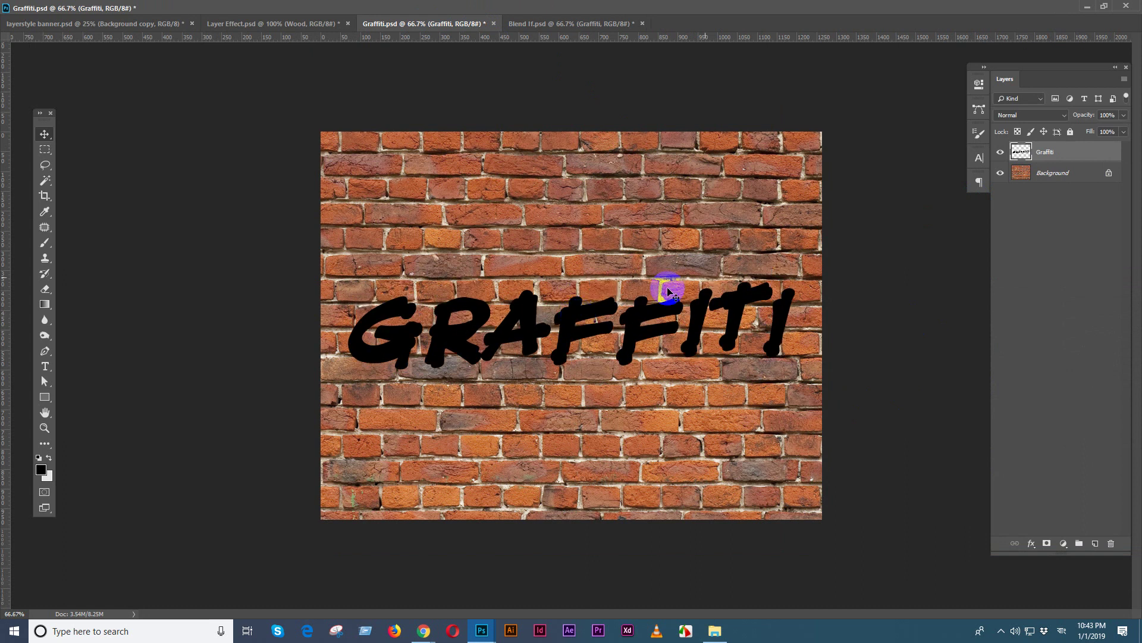
Preview the Graffiti layer's blend modes from Darken through Lighten and Hard Light to Difference, and return it to Normal
left_click(1032, 116)
left_click(1032, 116)
left_click(1032, 116)
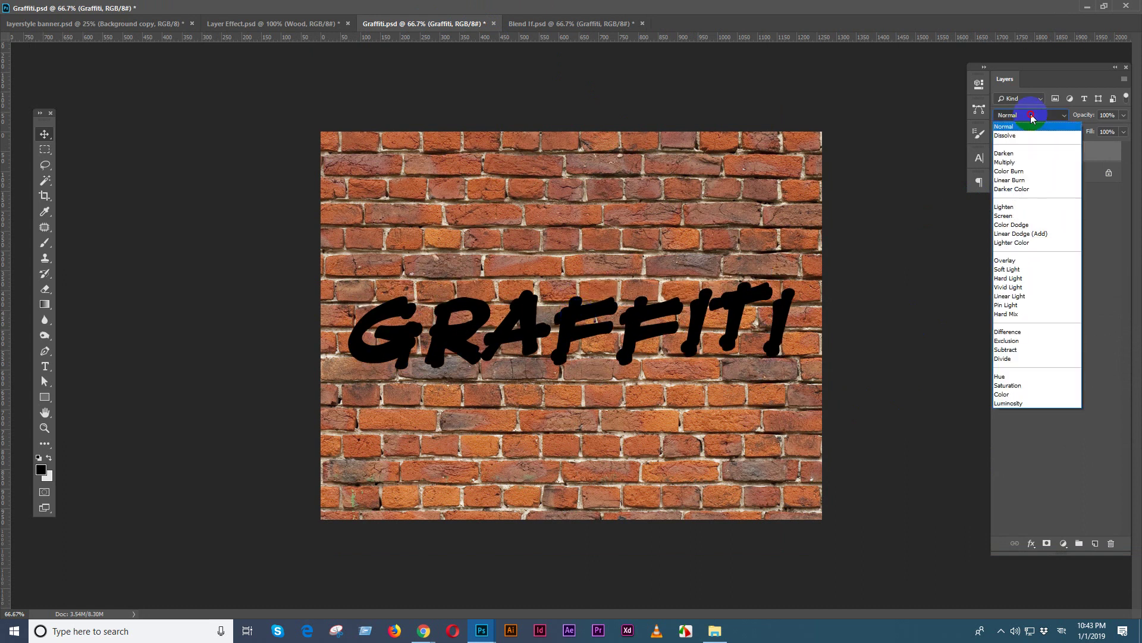
left_click(1032, 116)
scroll(1032, 118, "down", 6)
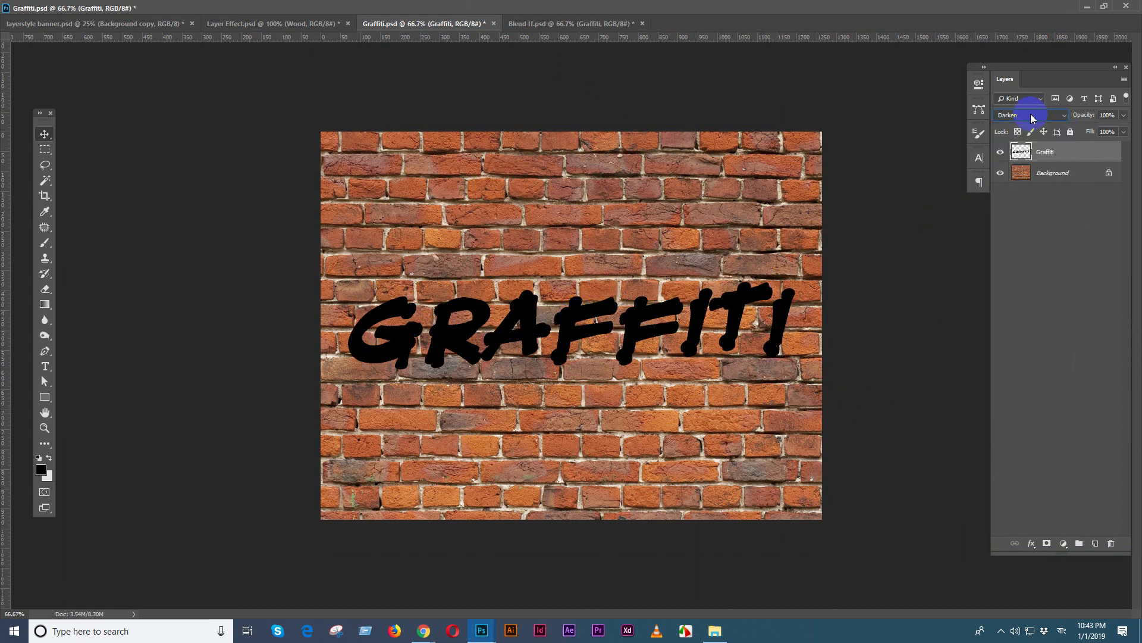
scroll(1032, 118, "down", 4)
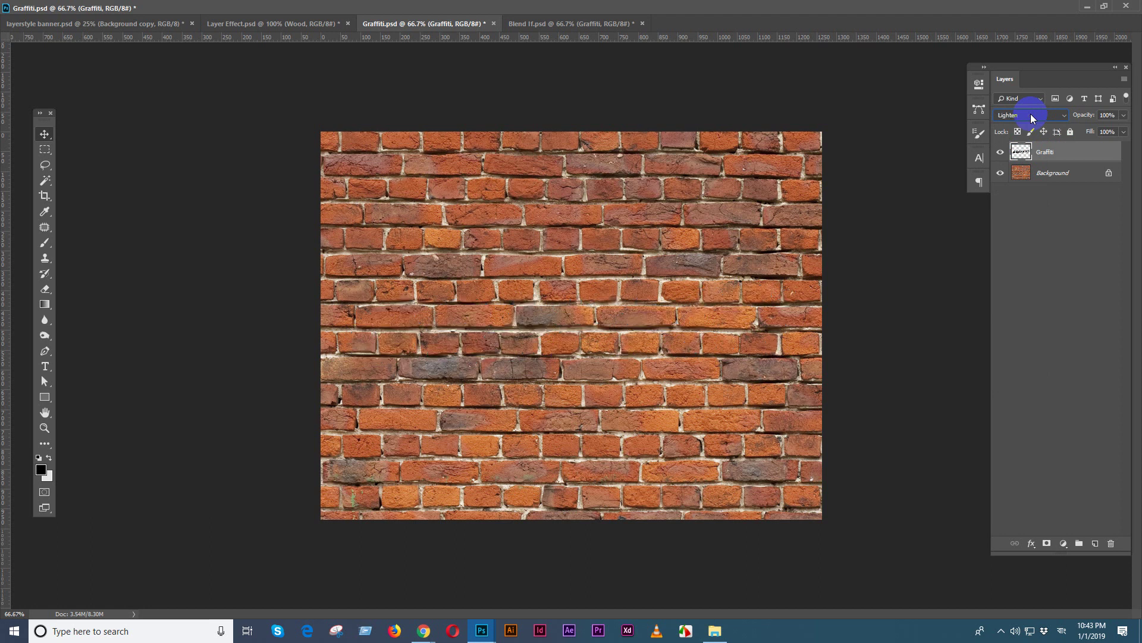
scroll(1032, 117, "down", 2)
scroll(1033, 118, "down", 4)
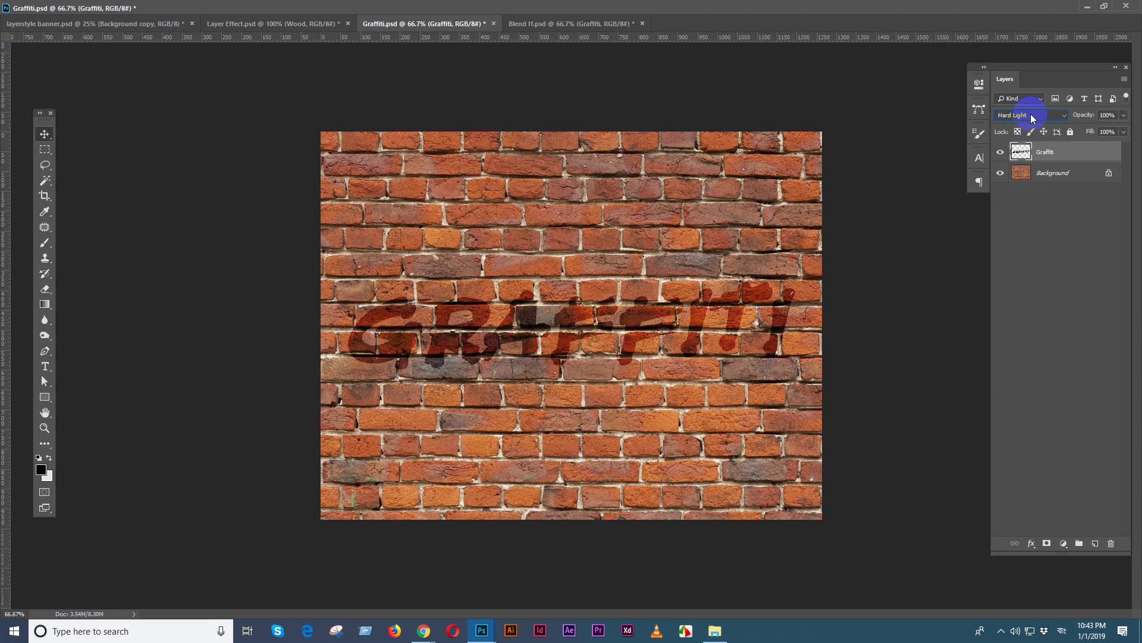
scroll(1033, 117, "down", 3)
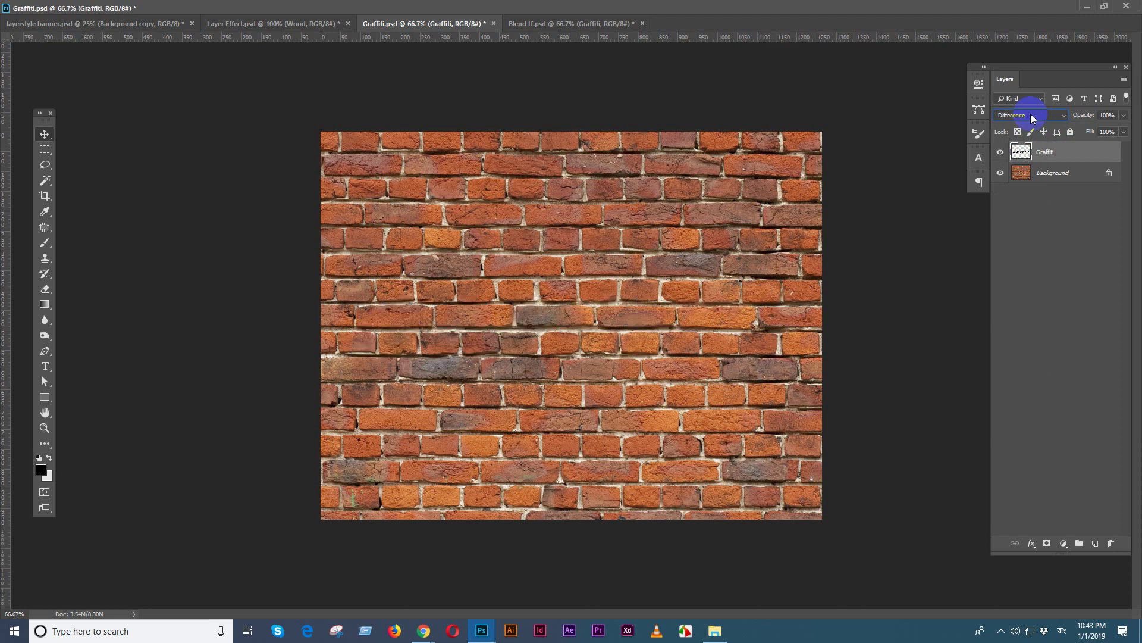
left_click(1032, 118)
left_click(1019, 140)
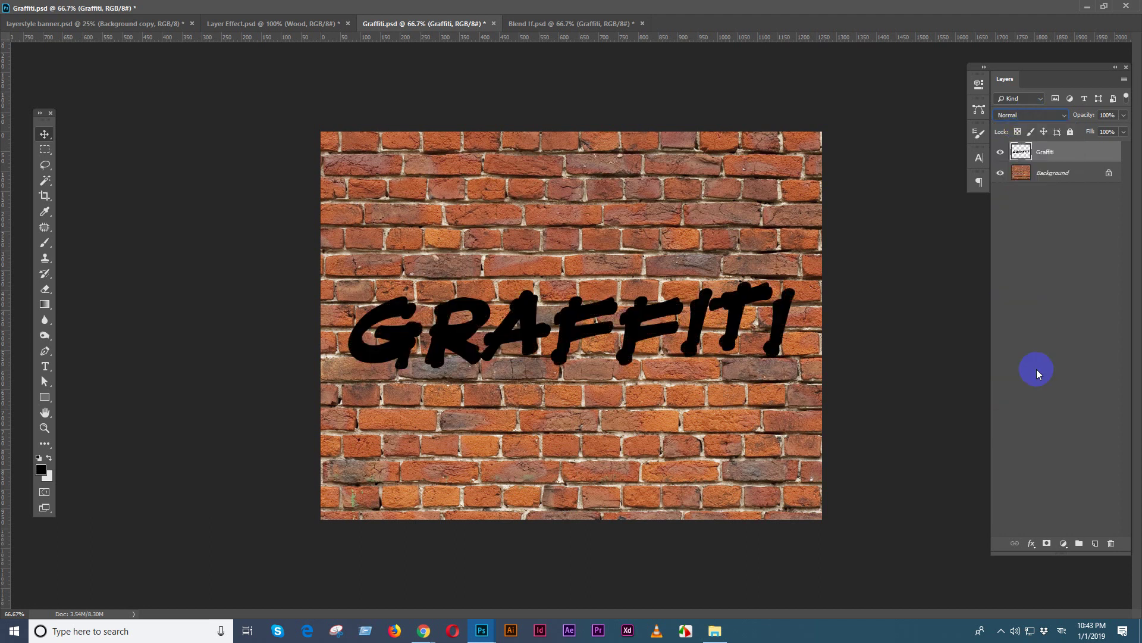
Show the layer style options for the Graffiti layer and enable the Stroke effect
left_click(1031, 544)
left_click(1046, 432)
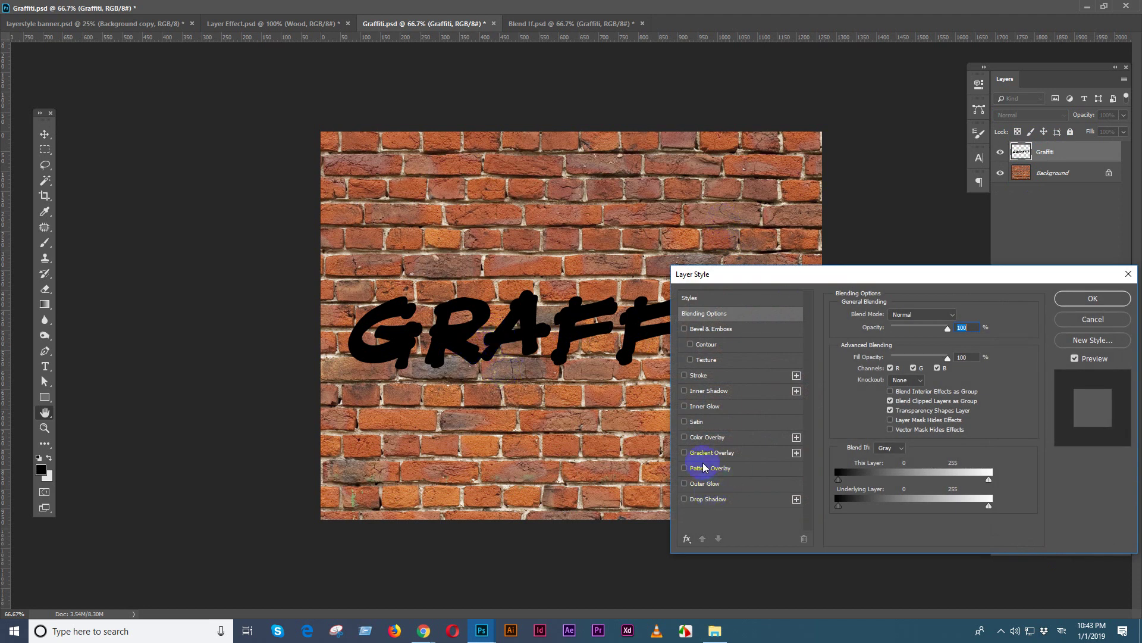
left_click(684, 375)
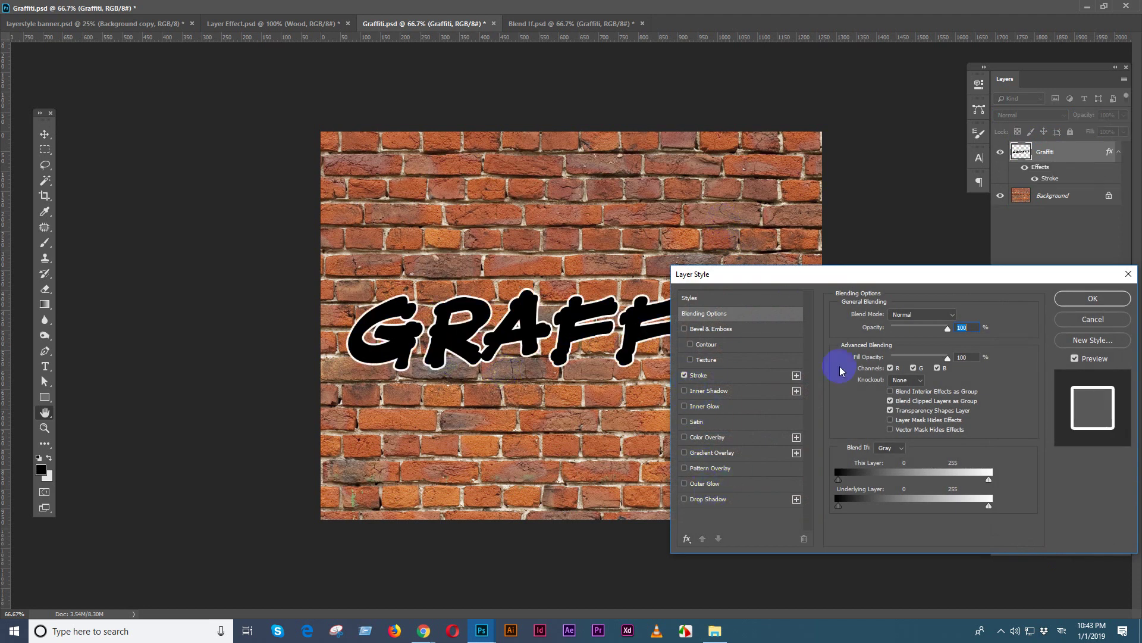
Add a Drop Shadow to the Graffiti text with Normal blend mode, 67% opacity, 28 px distance and 18 px size
left_click(709, 499)
left_click_drag(892, 332, 919, 331)
left_click(925, 320)
left_click(911, 317)
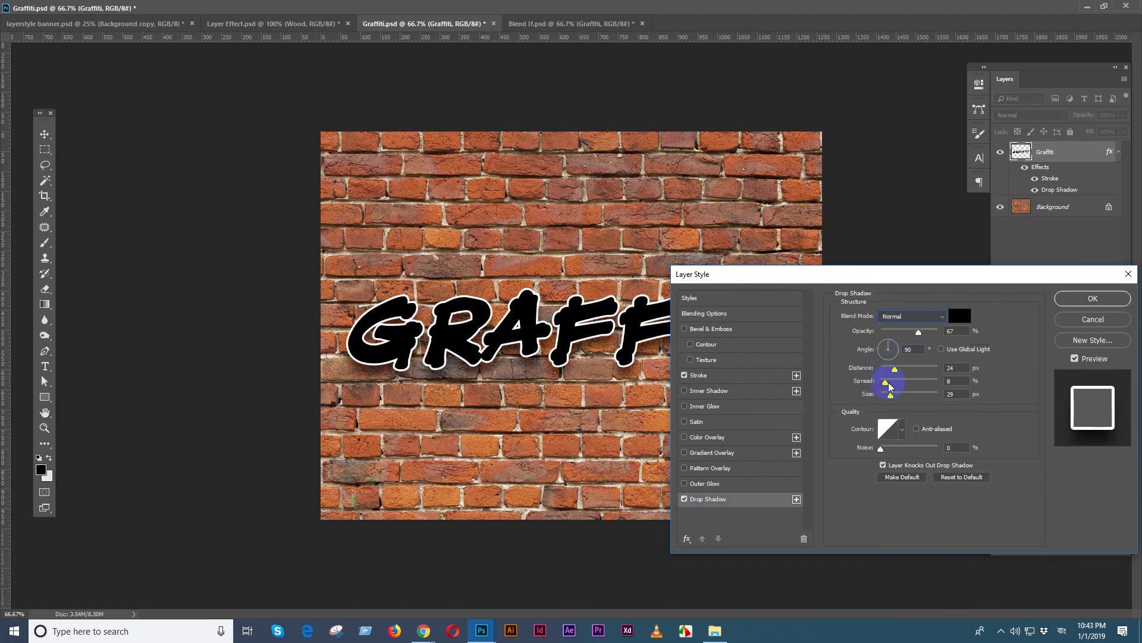
mouse_move(891, 373)
left_mouse_down()
mouse_move(886, 400)
mouse_move(897, 369)
left_mouse_up()
left_click_drag(875, 278, 965, 246)
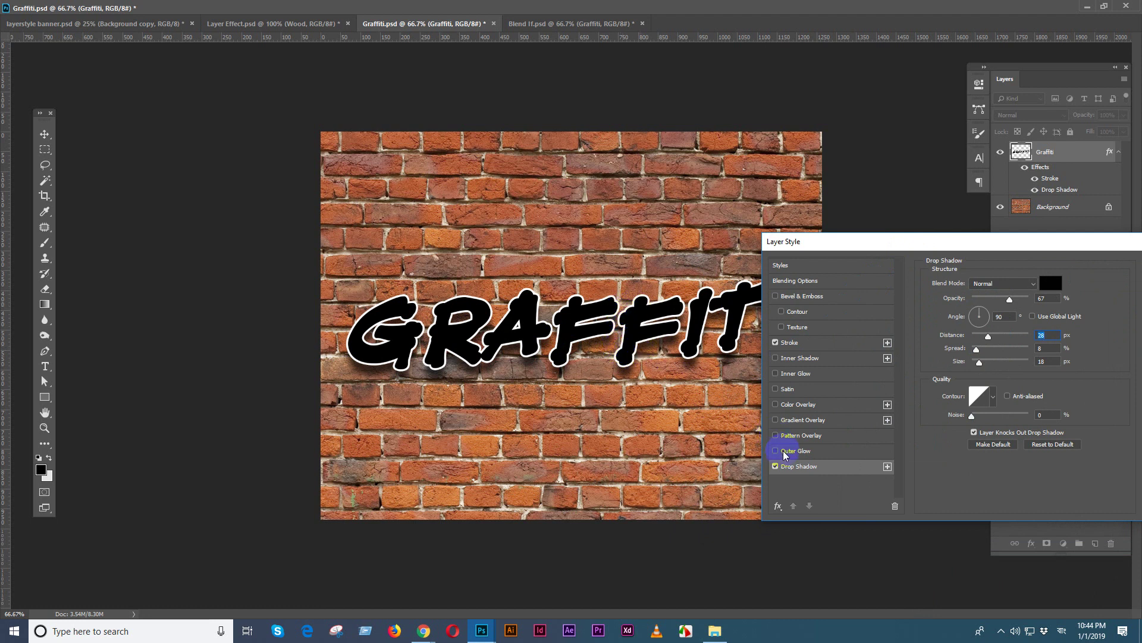
Add a Color Overlay to the Graffiti text and set its colour to bright red
left_click(798, 404)
left_click(1051, 285)
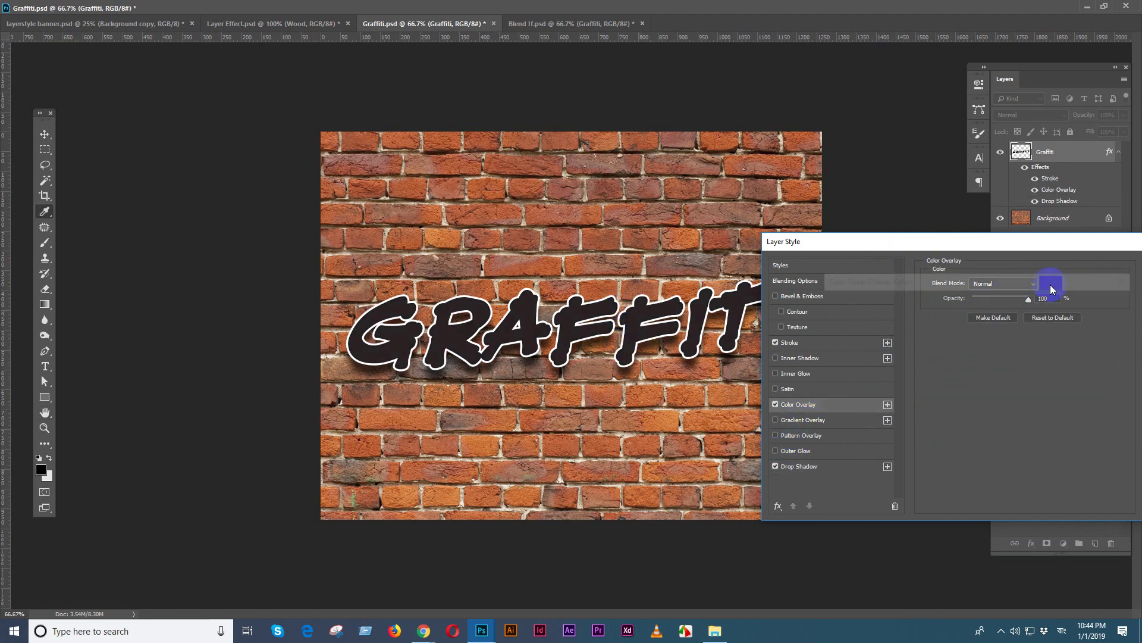
left_click(974, 324)
left_click(1097, 300)
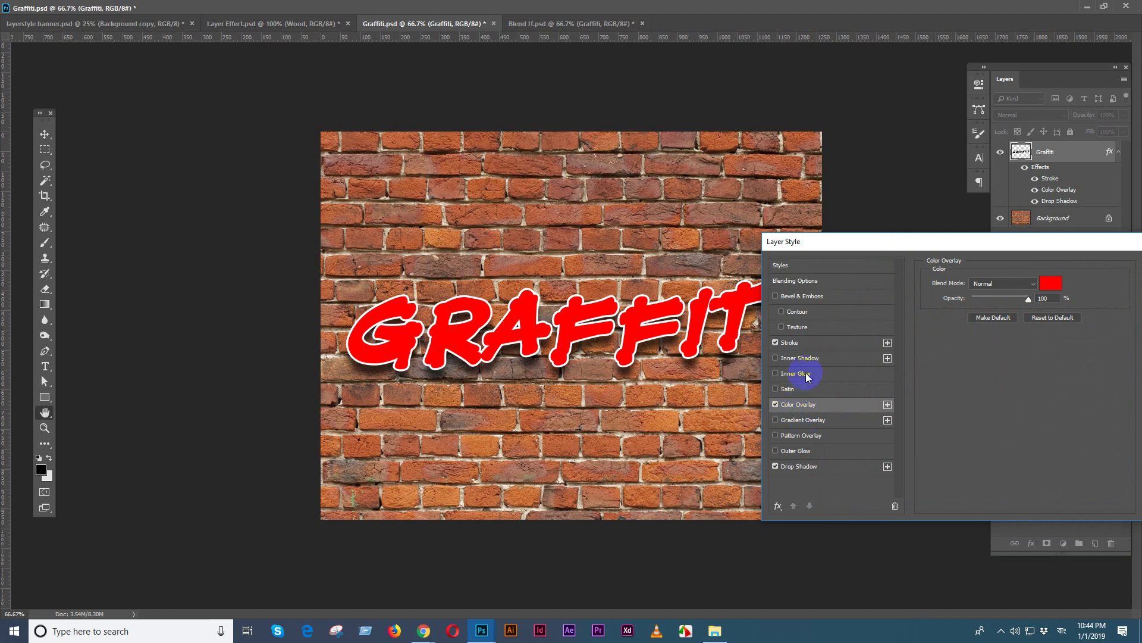
Enable Bevel & Emboss on the Graffiti text, reduce the bevel size slightly, and apply the layer style
left_click(800, 296)
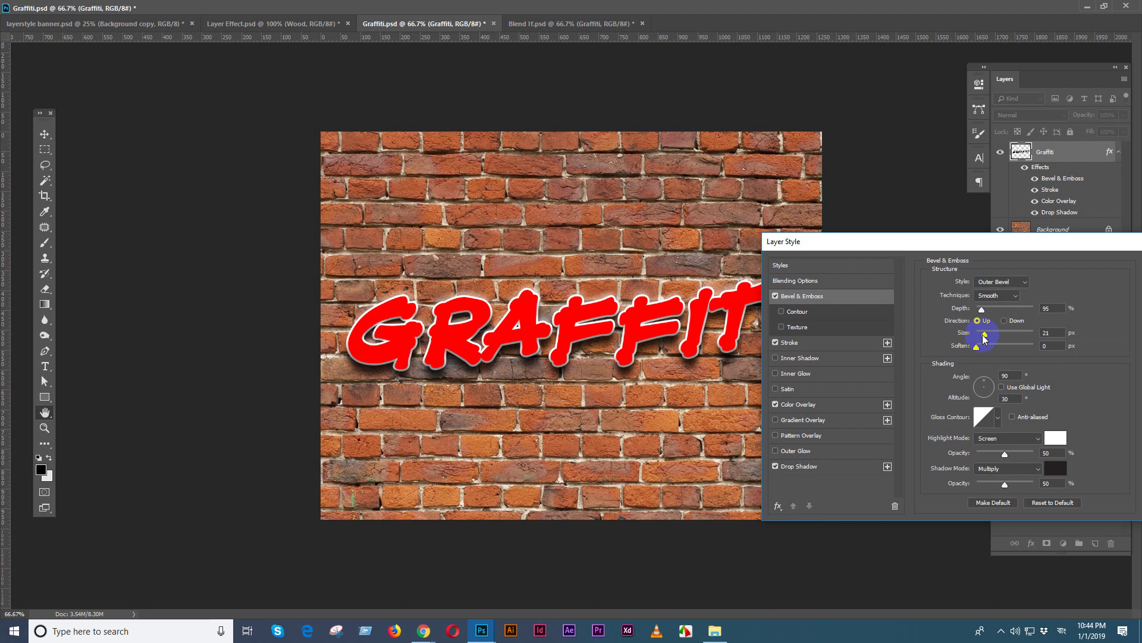
left_click_drag(985, 334, 983, 338)
left_click_drag(1094, 242, 946, 282)
left_click(1040, 311)
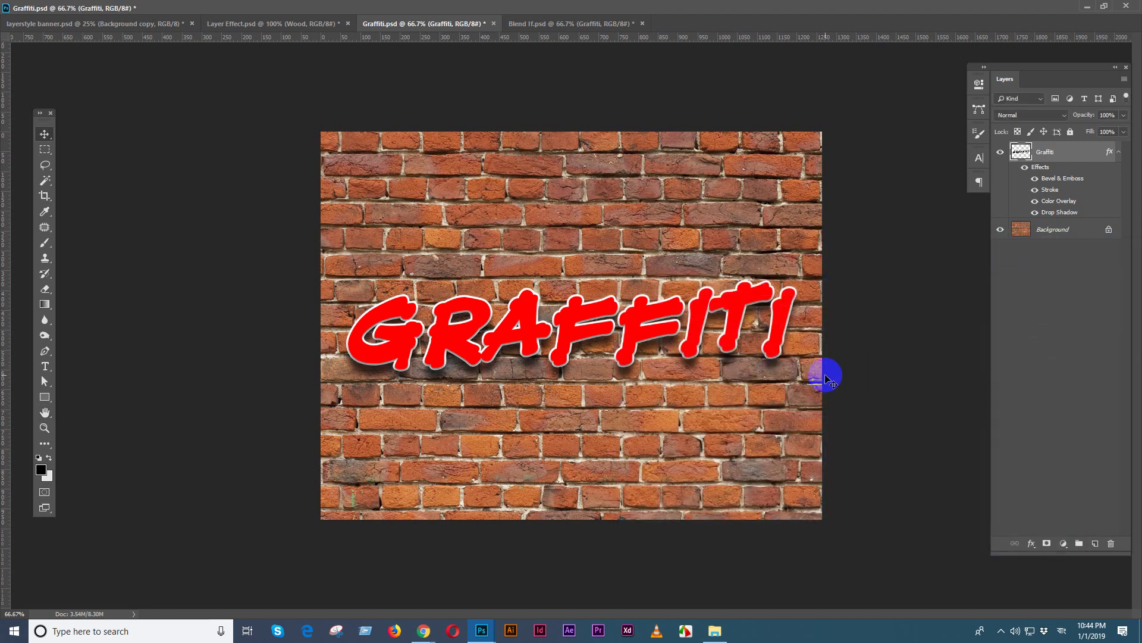
In Blend If.psd, step the Graffiti artwork layer's blend mode from Normal through the modes to Luminosity, and return to Graffiti.psd
left_click(531, 24)
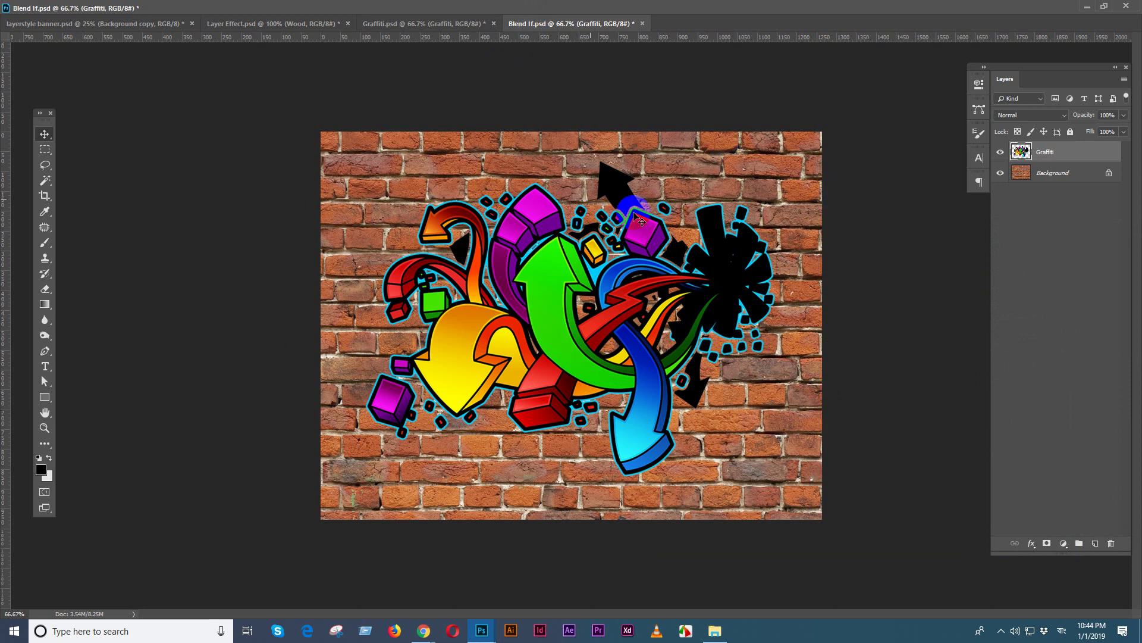
left_click(1028, 115)
left_click(1029, 115)
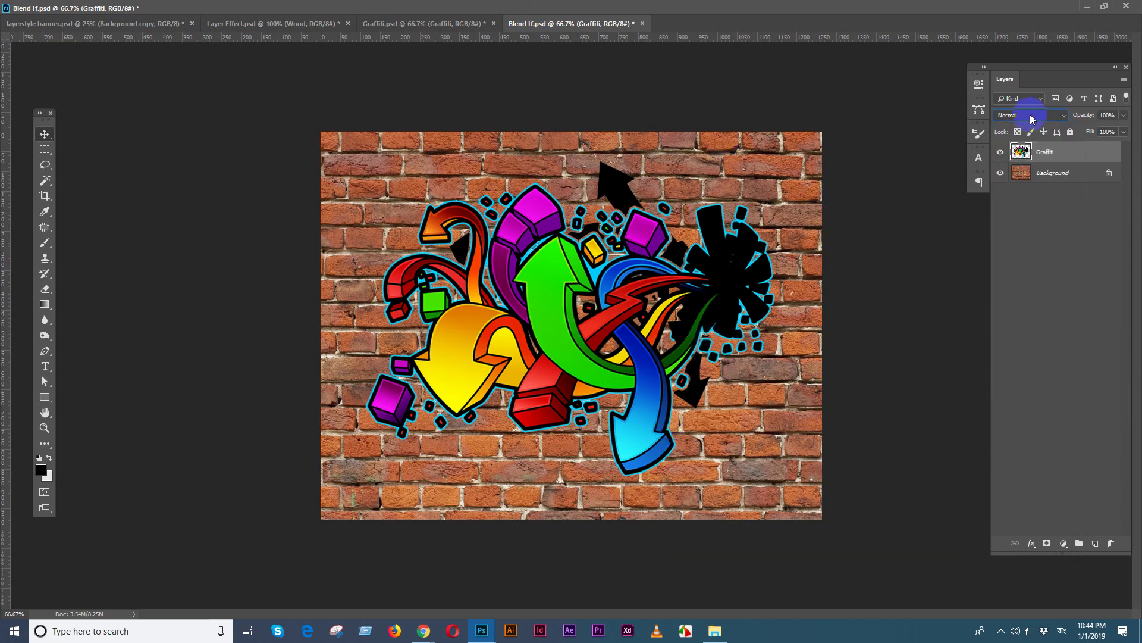
left_click(1030, 116)
left_click(1031, 117)
scroll(1031, 118, "down", 3)
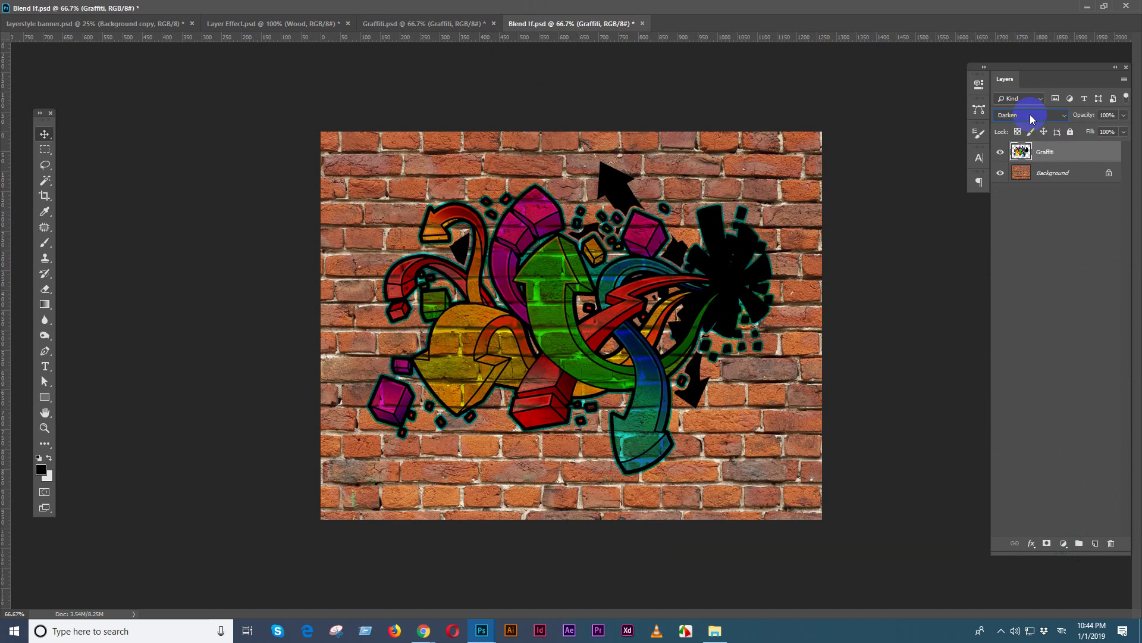
scroll(1032, 119, "down", 4)
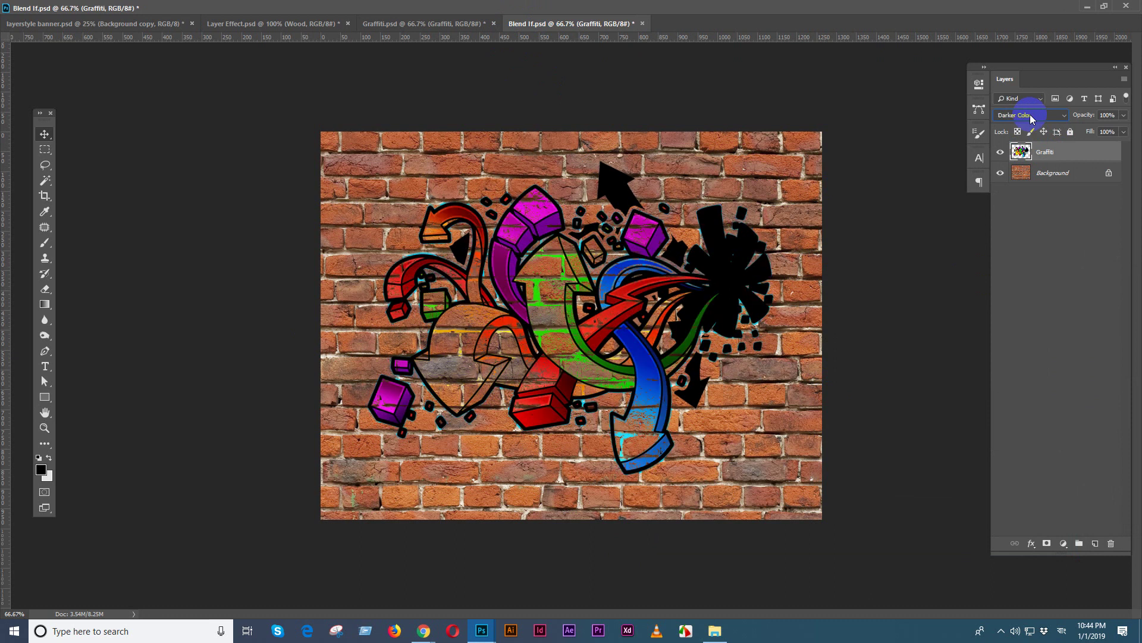
scroll(1032, 119, "down", 7)
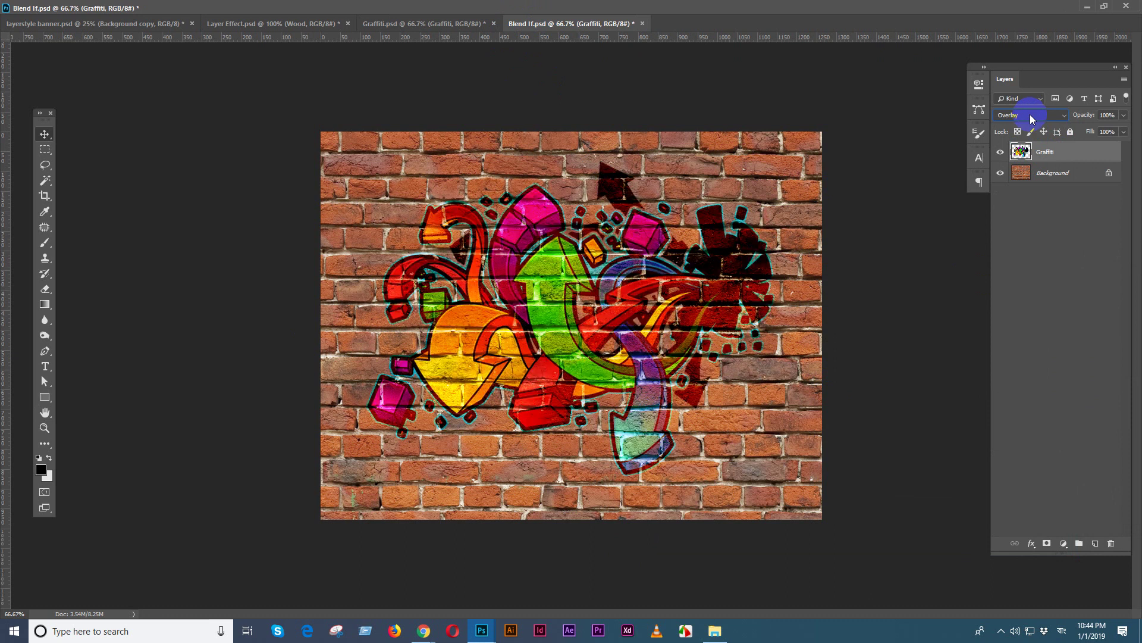
scroll(1033, 119, "down", 8)
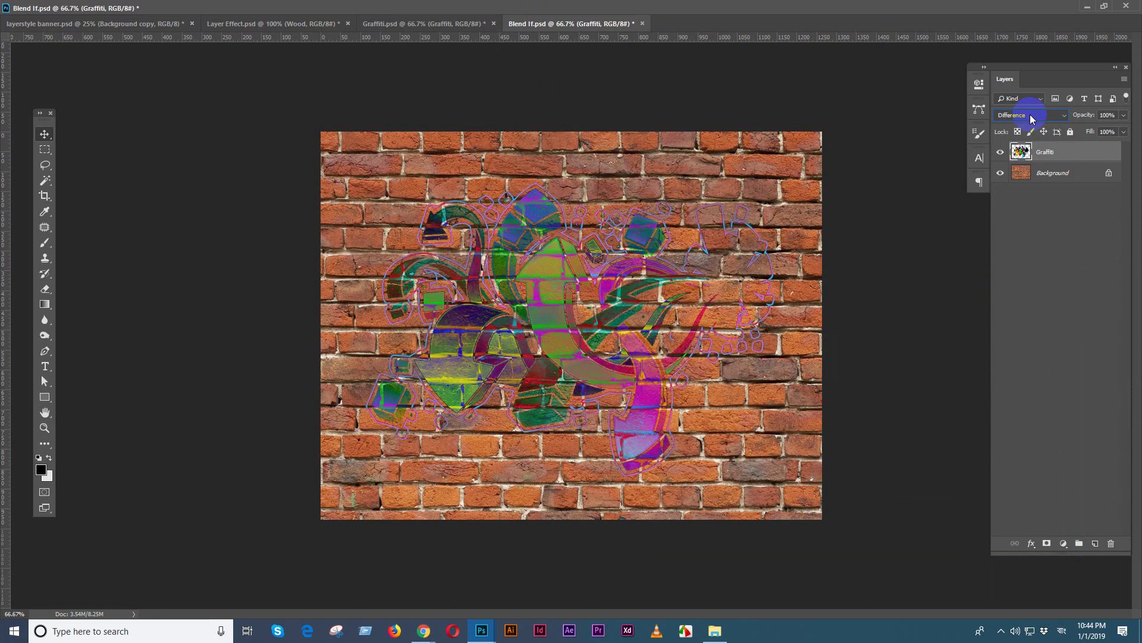
scroll(1032, 119, "down", 1)
scroll(1032, 118, "down", 1)
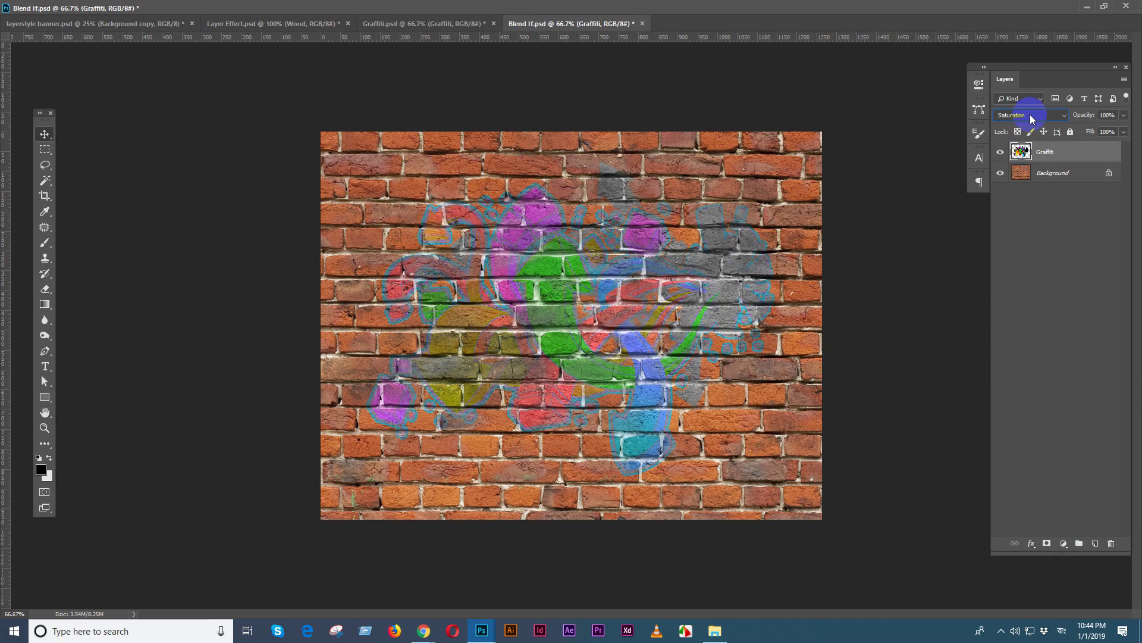
scroll(1031, 118, "down", 1)
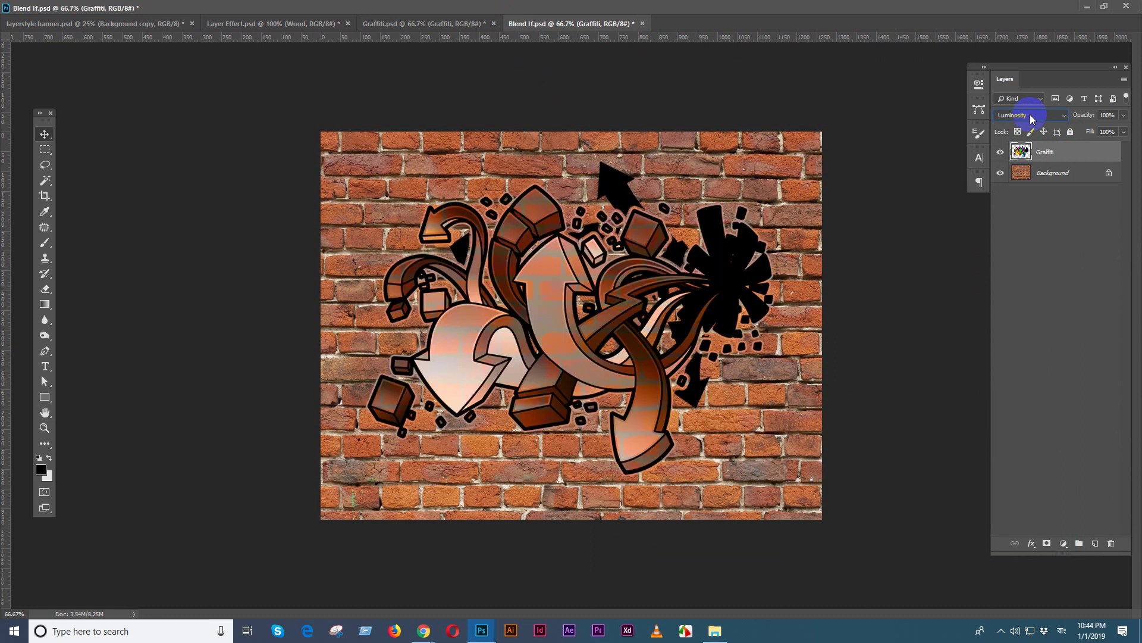
left_click(430, 23)
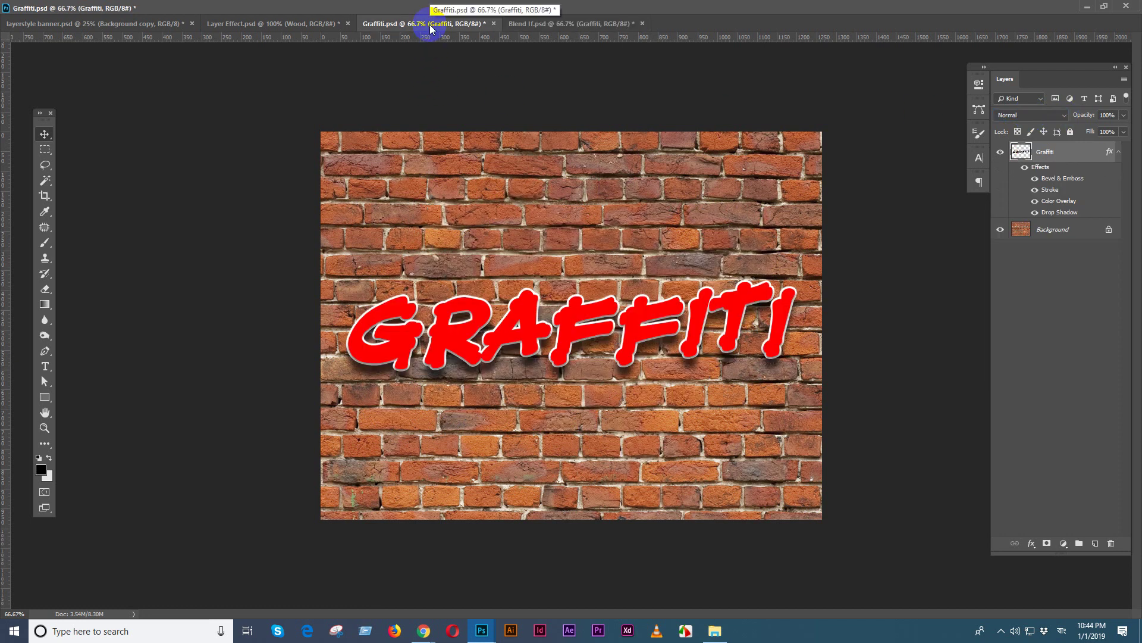